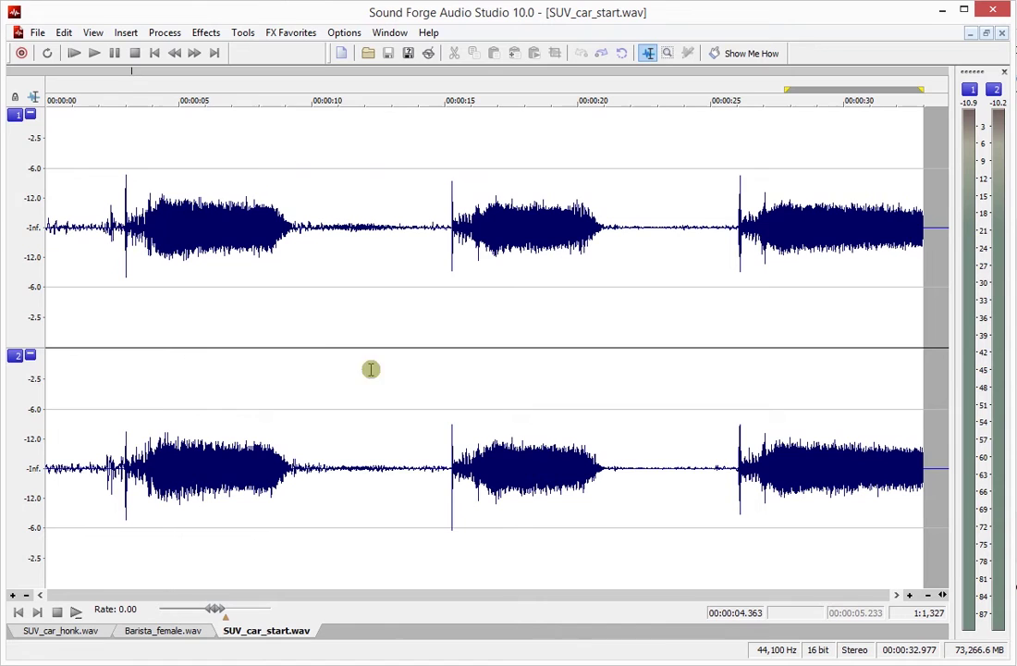
Play the first engine start in the recording, beginning just before the first ignition noise
{"action": "scroll", "coordinate": [161, 329], "scroll_direction": "up", "scroll_amount": 1}
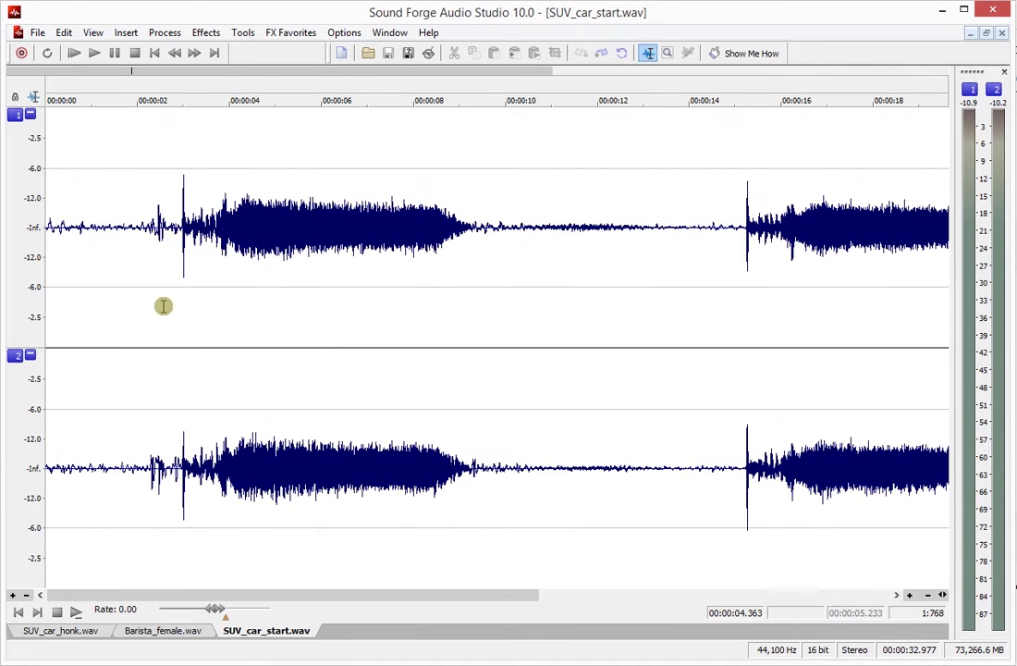
{"action": "left_click", "coordinate": [152, 305]}
{"action": "key", "text": "space"}
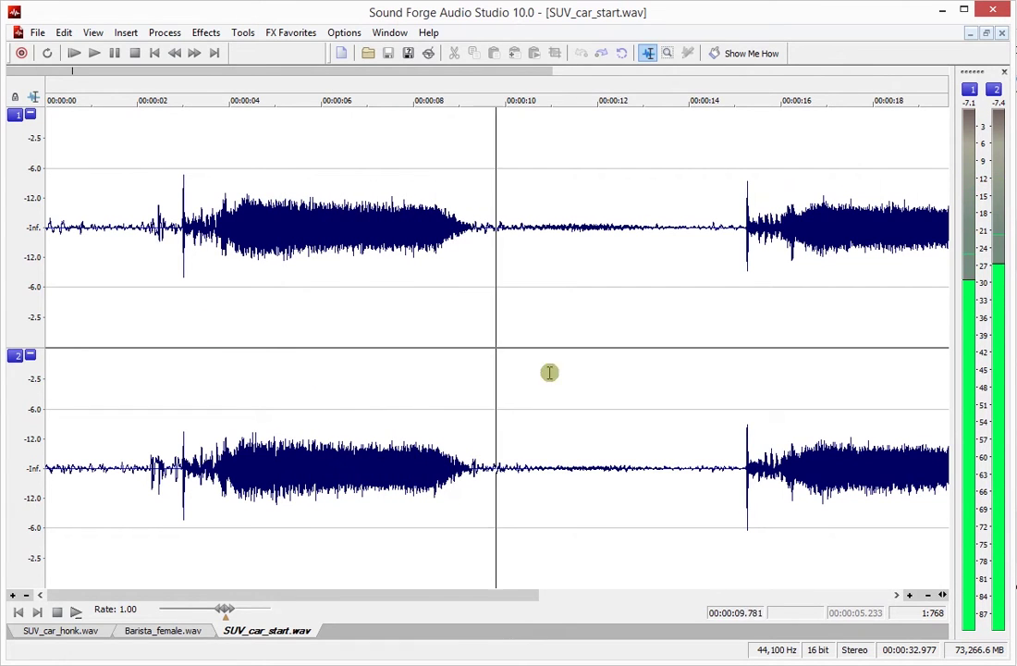
Try normalizing the quiet passage of about 5.1 seconds between the first two engine runs, and undo it after auditioning
{"action": "left_click_drag", "start_coordinate": [729, 397], "coordinate": [493, 339]}
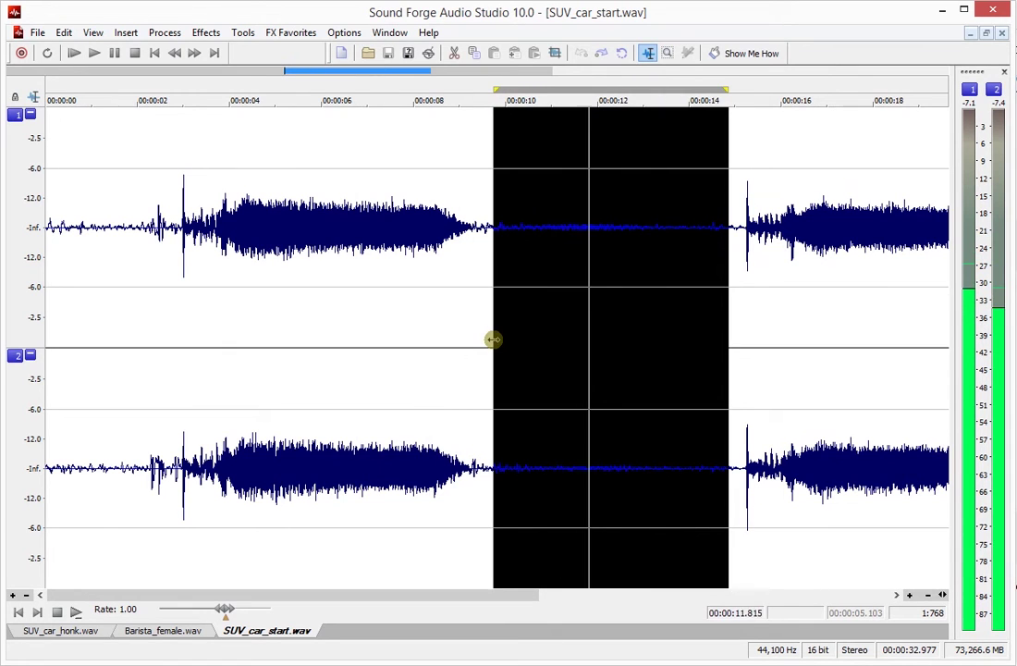
{"action": "key", "text": "alt+p"}
{"action": "key", "text": "n"}
{"action": "key", "text": "Return"}
{"action": "key", "text": "space"}
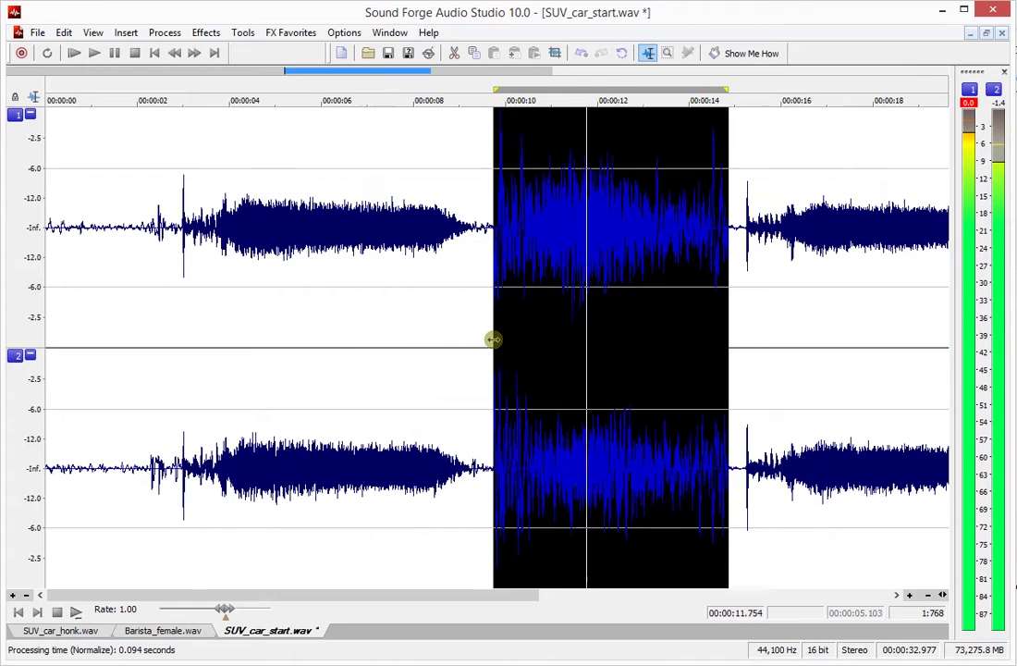
{"action": "key", "text": "space"}
{"action": "key", "text": "ctrl+z"}
{"action": "left_click", "coordinate": [457, 345]}
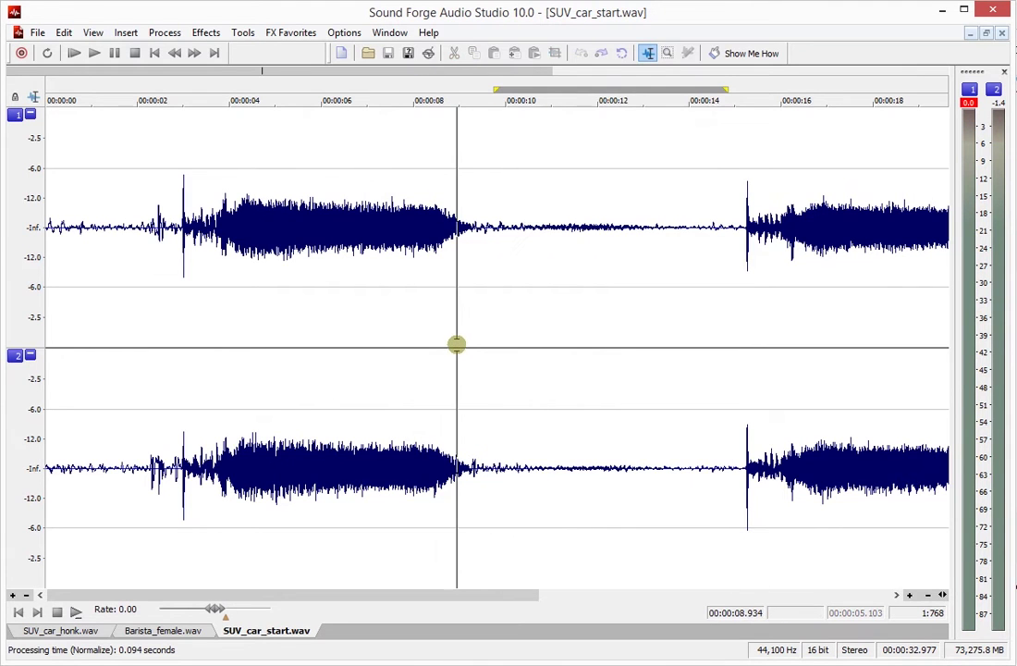
Enlarge the waveform vertically and audition the end of the first engine run, starting from about 6.8 seconds
{"action": "left_click", "coordinate": [358, 359]}
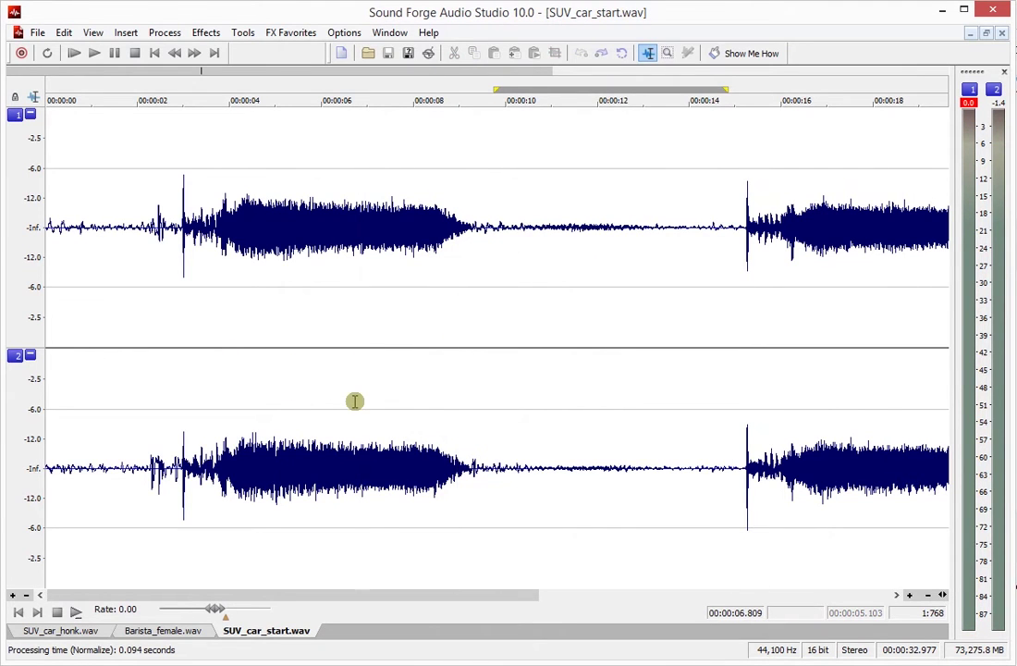
{"action": "key", "text": "shift+Up"}
{"action": "key", "text": "shift+Up"}
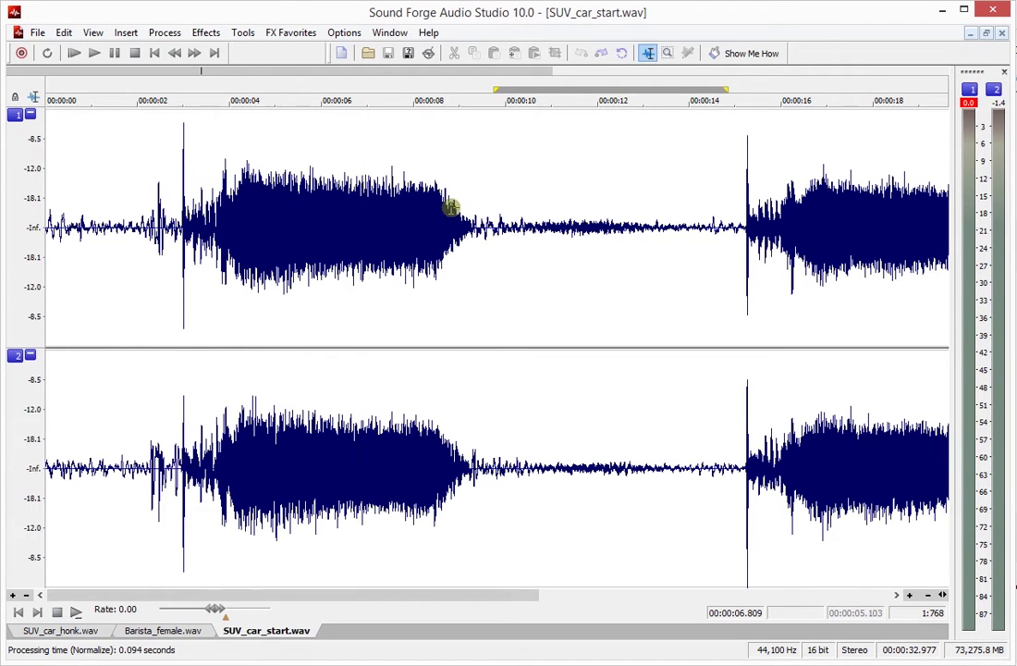
{"action": "key", "text": "space"}
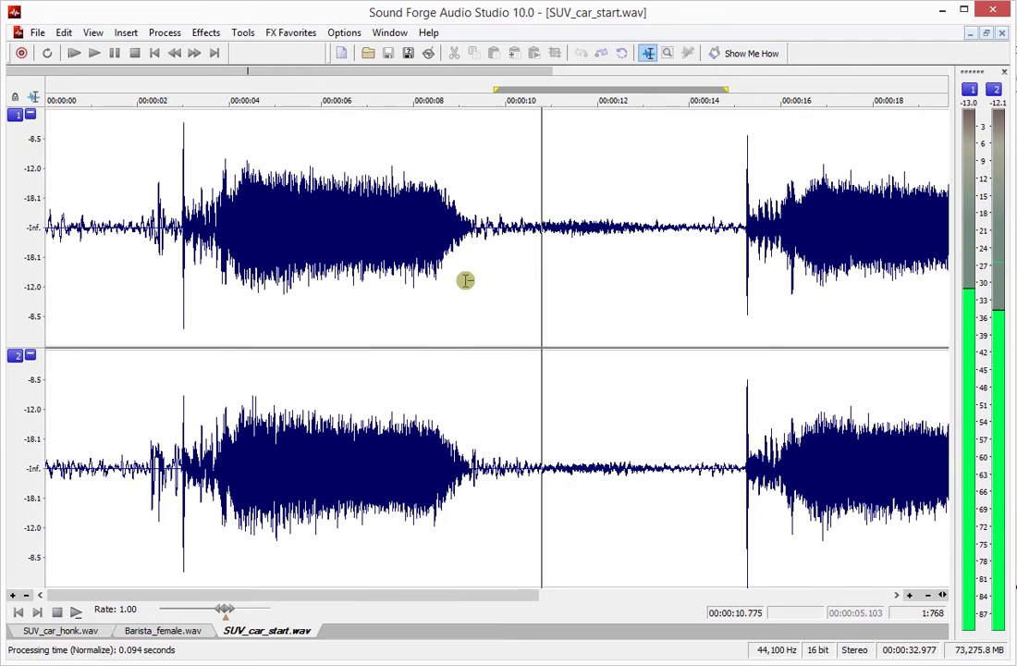
{"action": "left_click", "coordinate": [436, 265]}
{"action": "key", "text": "space"}
{"action": "key", "text": "space"}
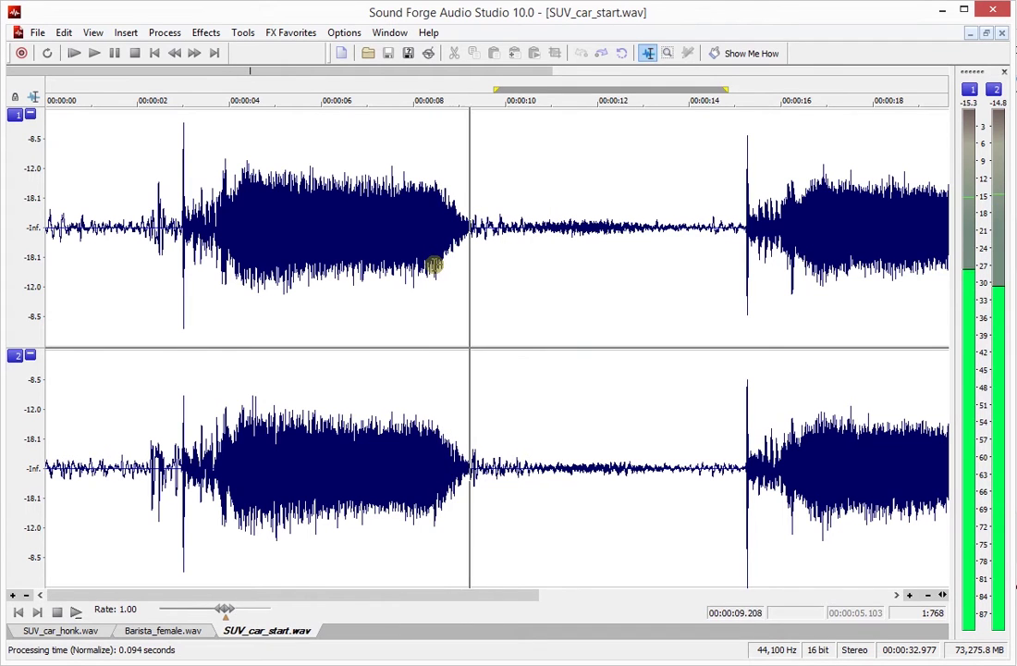
Play the ignition sound from about 2.473 seconds
{"action": "key", "text": "space"}
{"action": "left_click", "coordinate": [163, 301]}
{"action": "scroll", "coordinate": [221, 348], "scroll_direction": "up", "scroll_amount": 4}
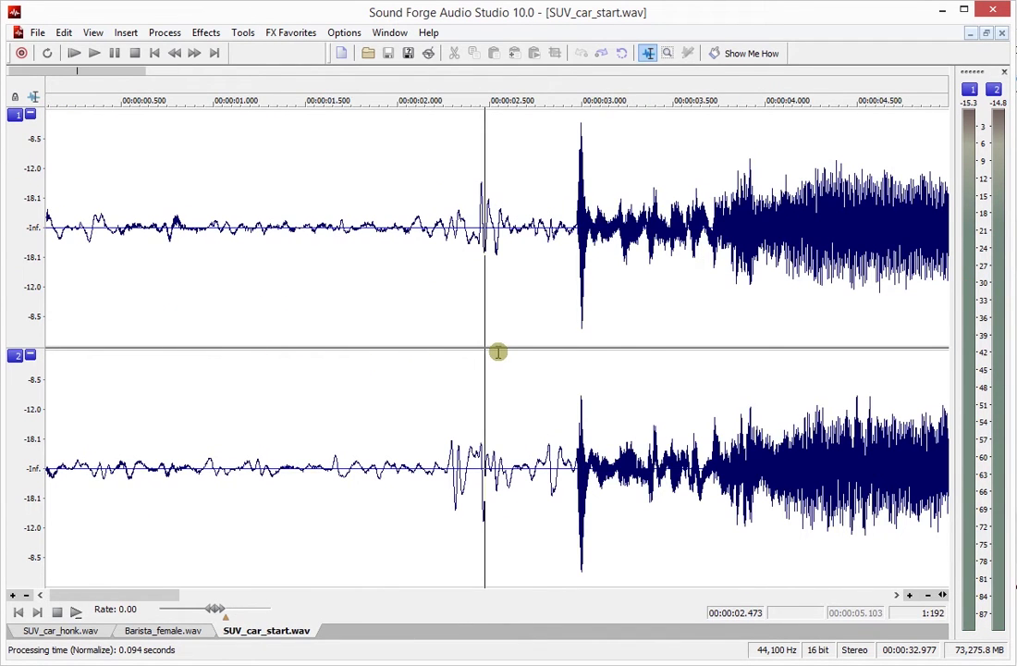
{"action": "key", "text": "space"}
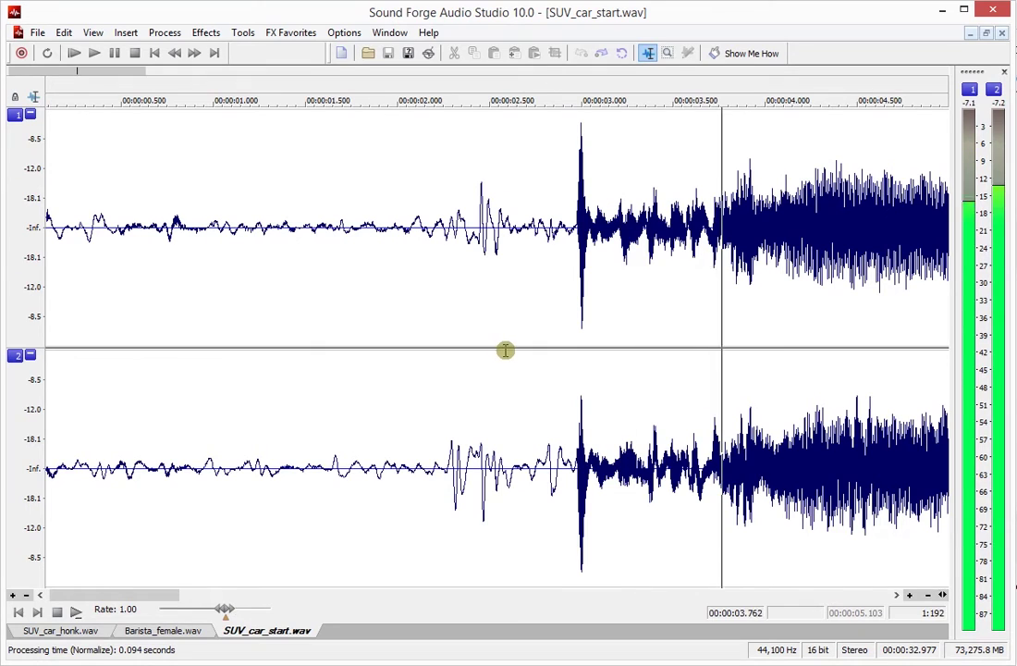
{"action": "key", "text": "space"}
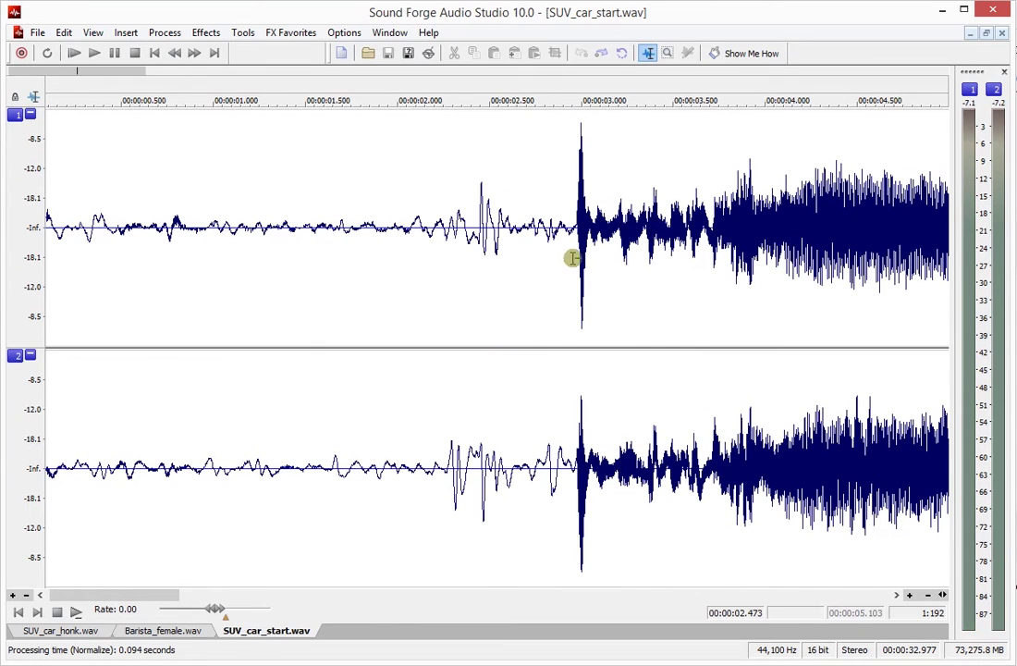
Examine the onset of the first loud spike in close-up, with the cursor at about 2.963 seconds
{"action": "left_click", "coordinate": [579, 331]}
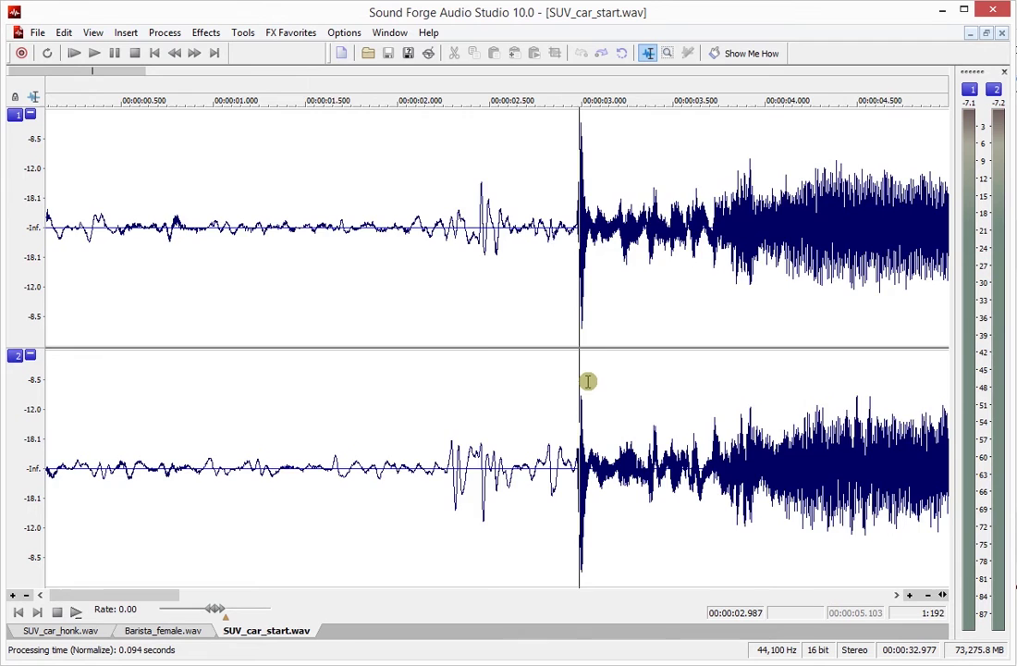
{"action": "scroll", "coordinate": [586, 379], "scroll_direction": "up", "scroll_amount": 3}
{"action": "scroll", "coordinate": [546, 386], "scroll_direction": "up", "scroll_amount": 1}
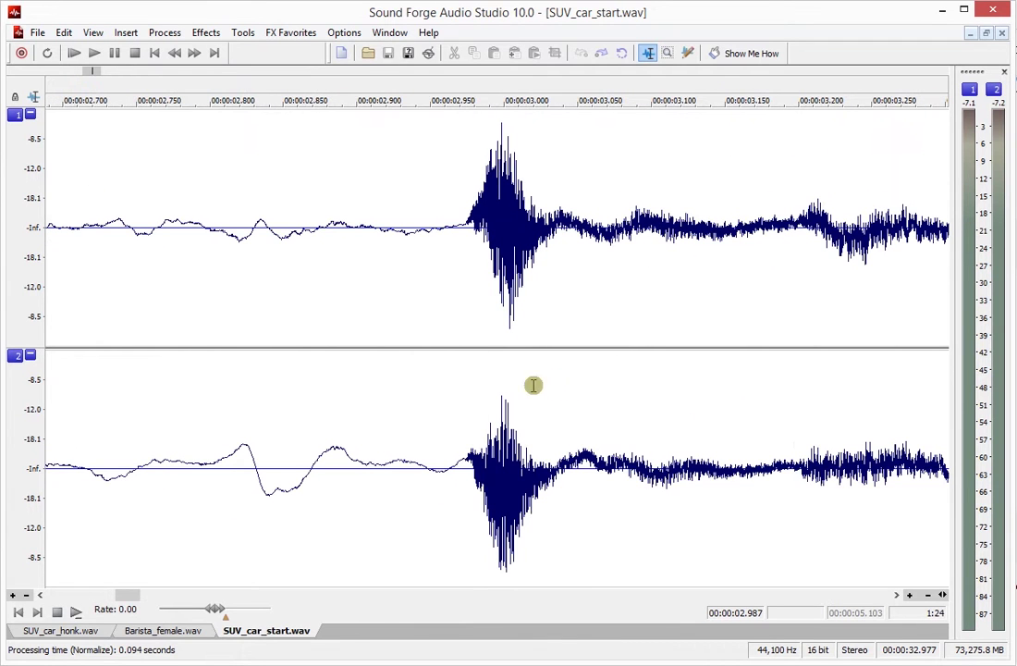
{"action": "left_click", "coordinate": [445, 306]}
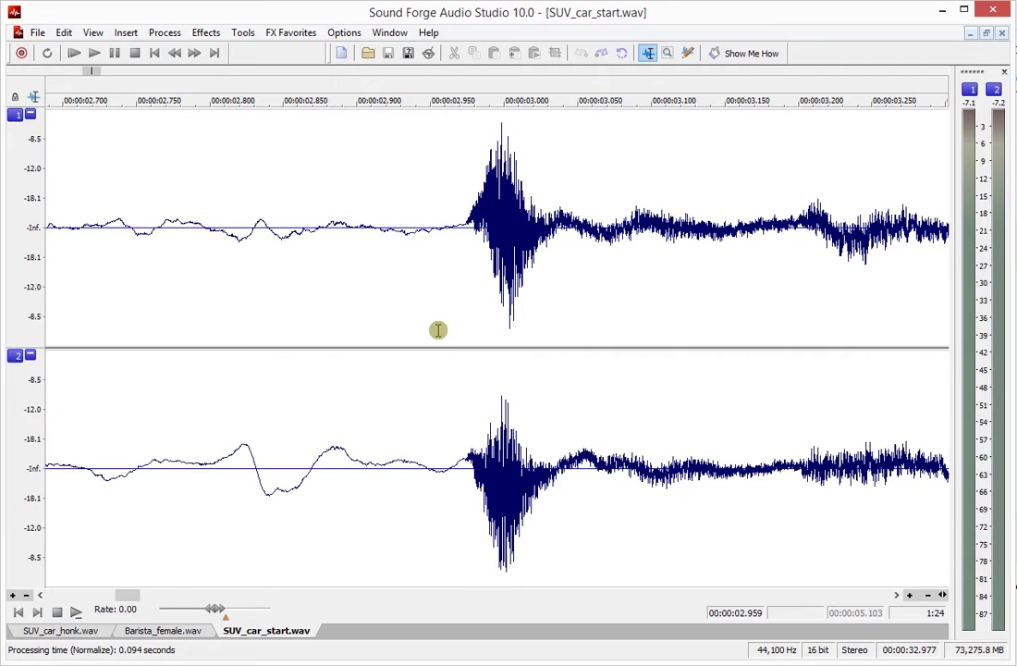
{"action": "scroll", "coordinate": [438, 330], "scroll_direction": "up", "scroll_amount": 1}
{"action": "left_click", "coordinate": [489, 319]}
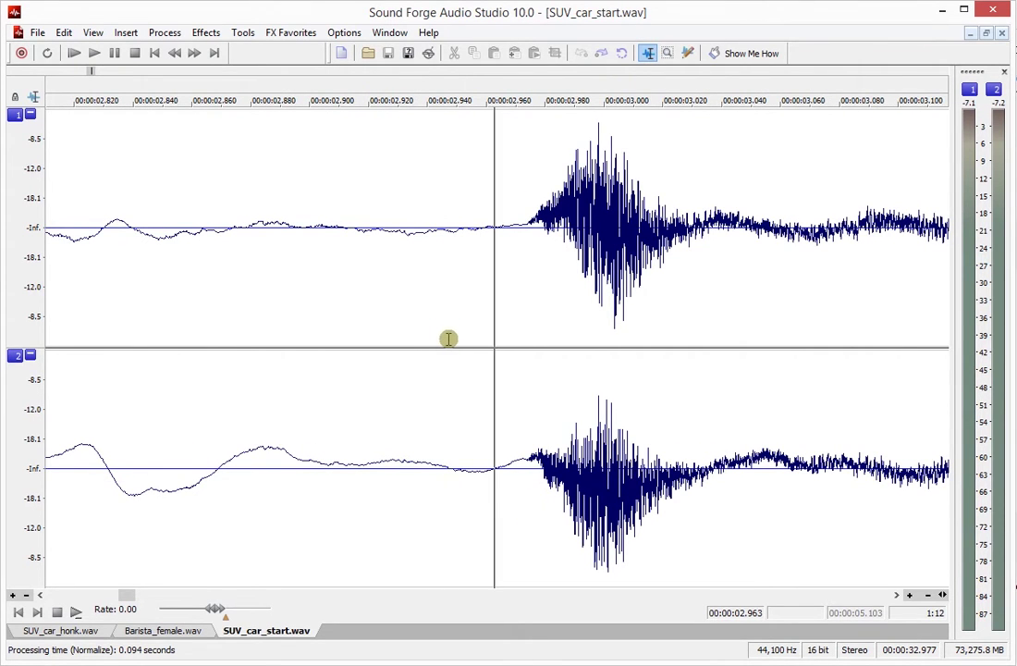
{"action": "scroll", "coordinate": [529, 328], "scroll_direction": "down", "scroll_amount": 3}
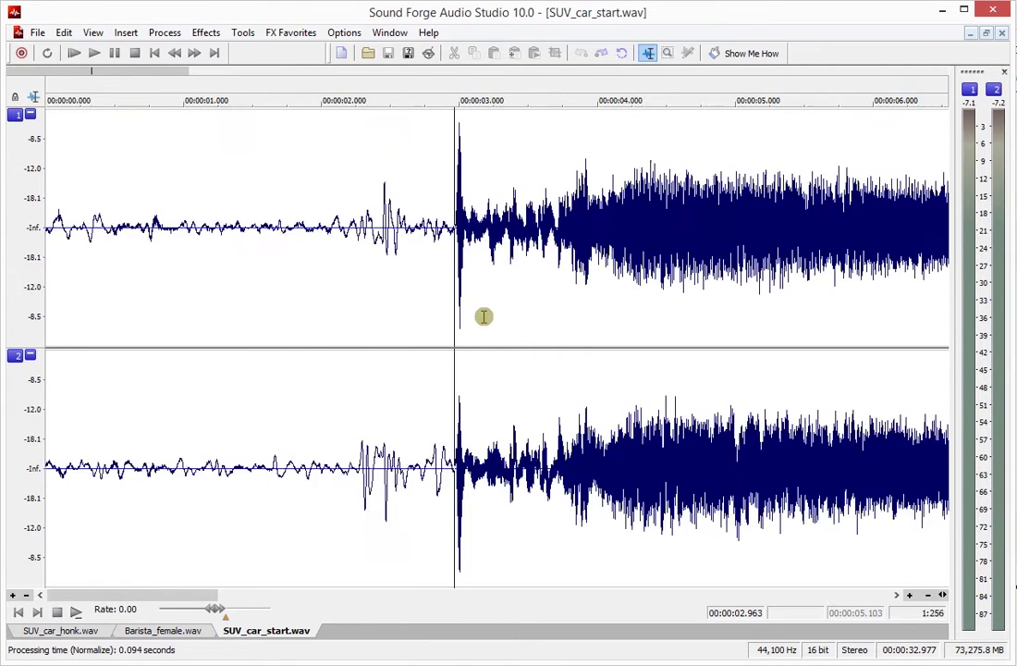
{"action": "scroll", "coordinate": [471, 315], "scroll_direction": "up", "scroll_amount": 2}
{"action": "scroll", "coordinate": [462, 317], "scroll_direction": "down", "scroll_amount": 1}
Select and play the stretch of about 0.78 seconds leading up to the first loud spike
{"action": "left_click_drag", "start_coordinate": [423, 329], "coordinate": [136, 313]}
{"action": "key", "text": "space"}
{"action": "left_click", "coordinate": [352, 333]}
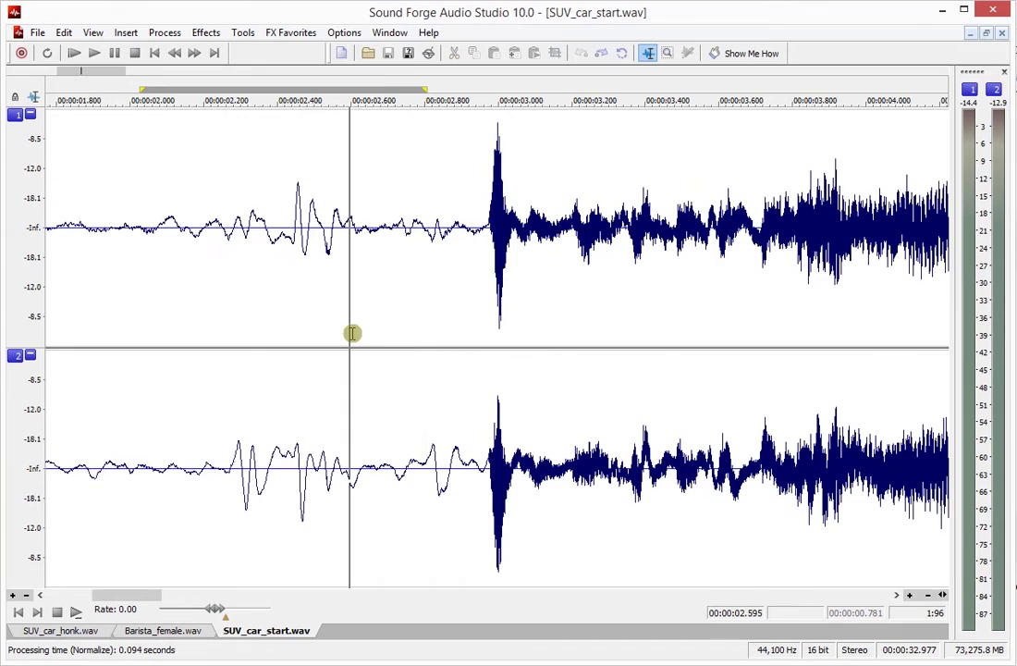
{"action": "scroll", "coordinate": [396, 344], "scroll_direction": "down", "scroll_amount": 4}
{"action": "scroll", "coordinate": [401, 343], "scroll_direction": "up", "scroll_amount": 5}
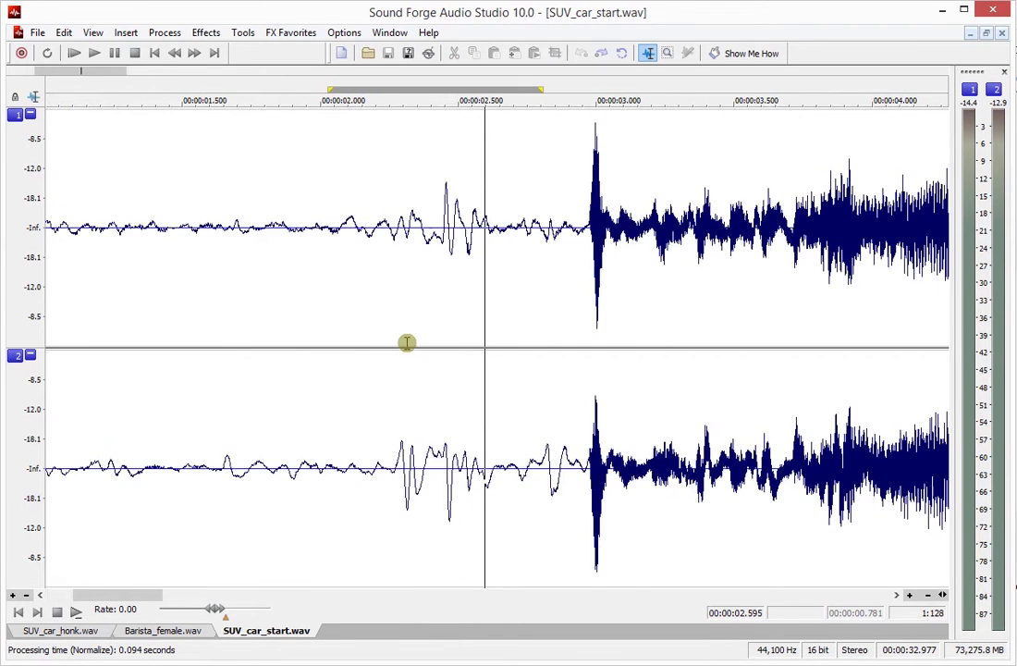
Locate the onset of the first loud spike and audition from about 2.972 seconds
{"action": "left_click_drag", "start_coordinate": [665, 322], "coordinate": [669, 328]}
{"action": "scroll", "coordinate": [670, 328], "scroll_direction": "up", "scroll_amount": 3}
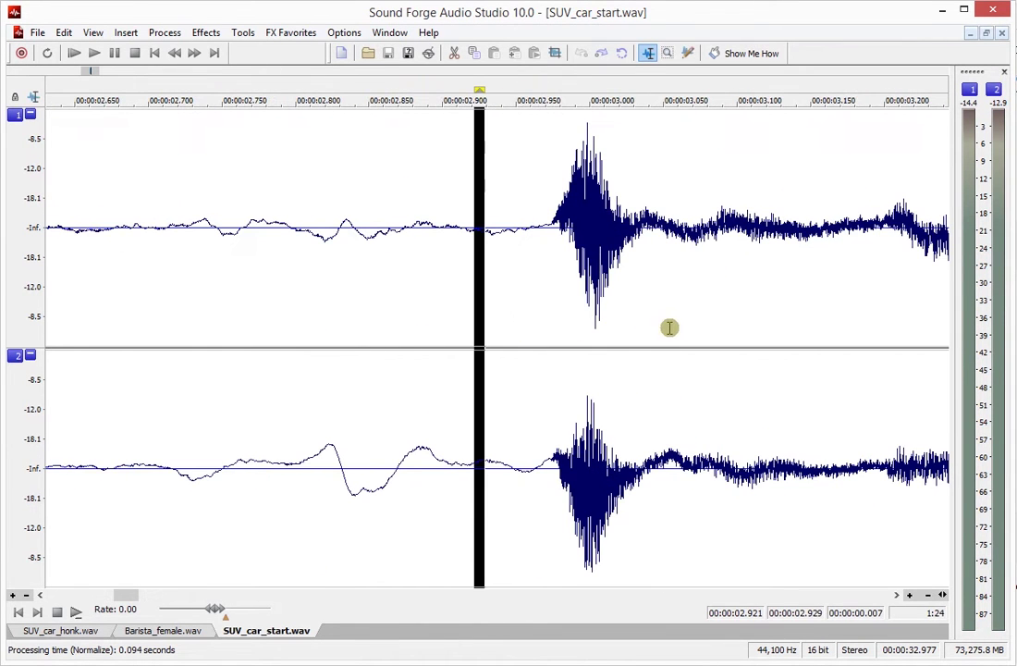
{"action": "left_click", "coordinate": [535, 323]}
{"action": "scroll", "coordinate": [568, 289], "scroll_direction": "up", "scroll_amount": 1}
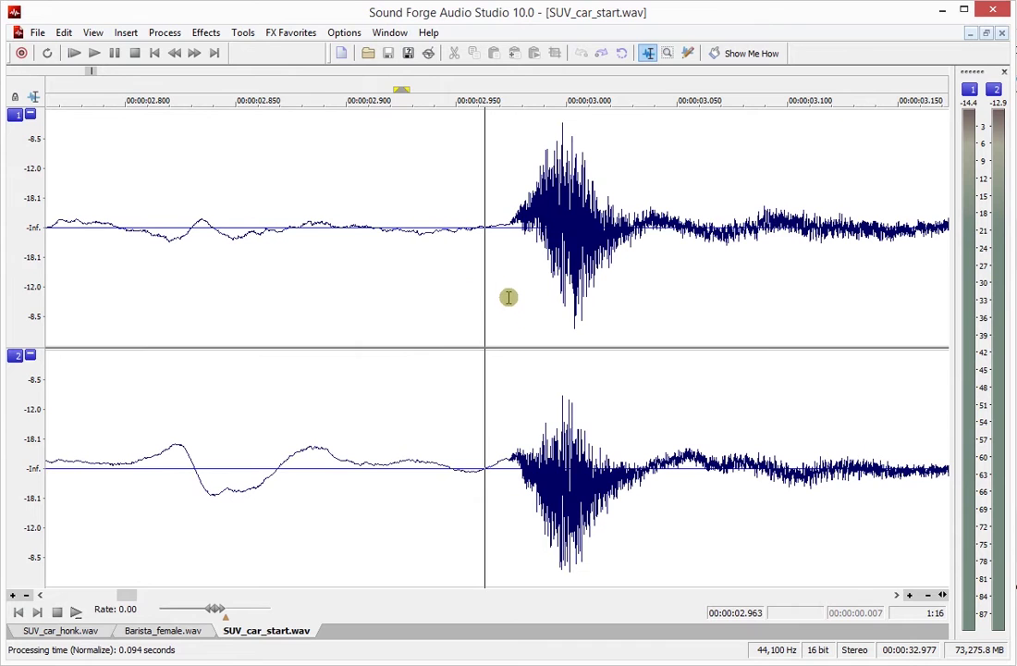
{"action": "left_click", "coordinate": [506, 293]}
{"action": "key", "text": "space"}
{"action": "key", "text": "space"}
{"action": "scroll", "coordinate": [509, 319], "scroll_direction": "up", "scroll_amount": 3}
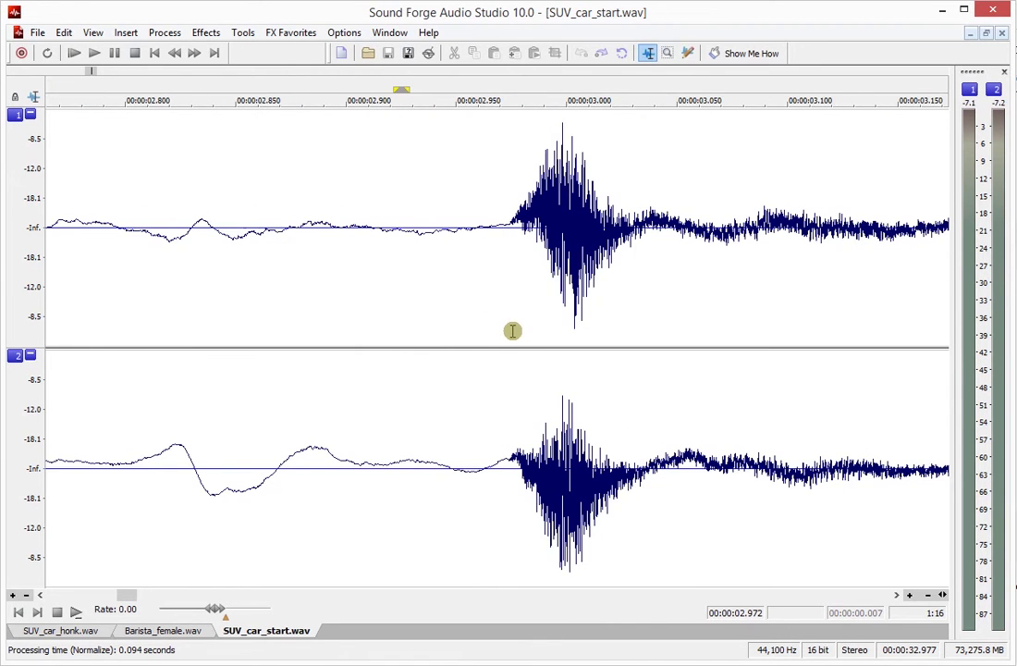
Place a marker at about 2.963 seconds and delete all audio before it, auditioning the new start
{"action": "left_click", "coordinate": [432, 324]}
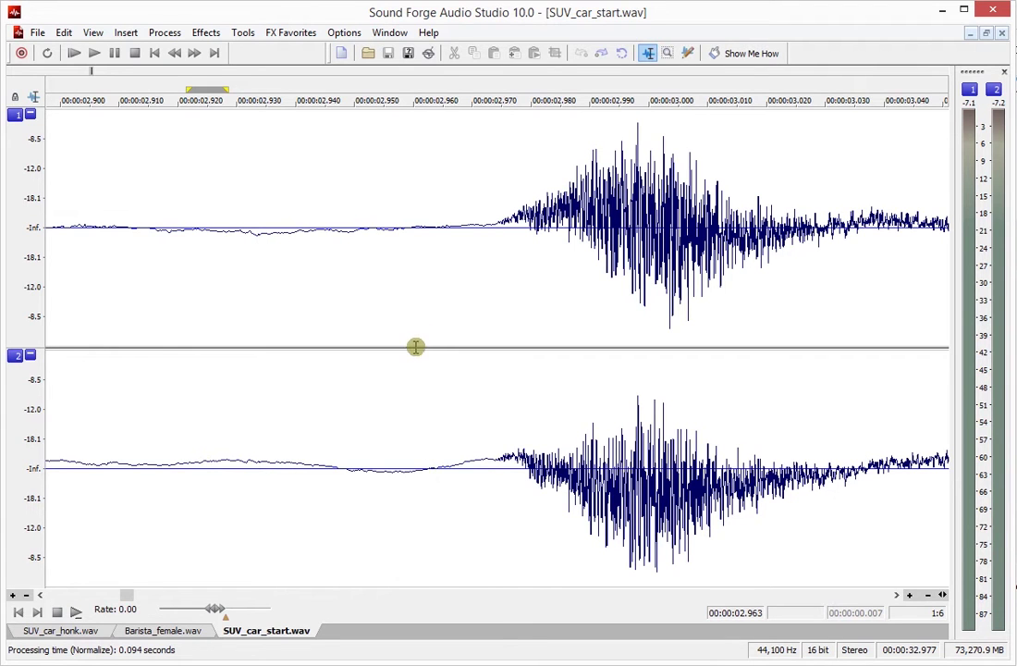
{"action": "key", "text": "m"}
{"action": "key", "text": "shift+Home"}
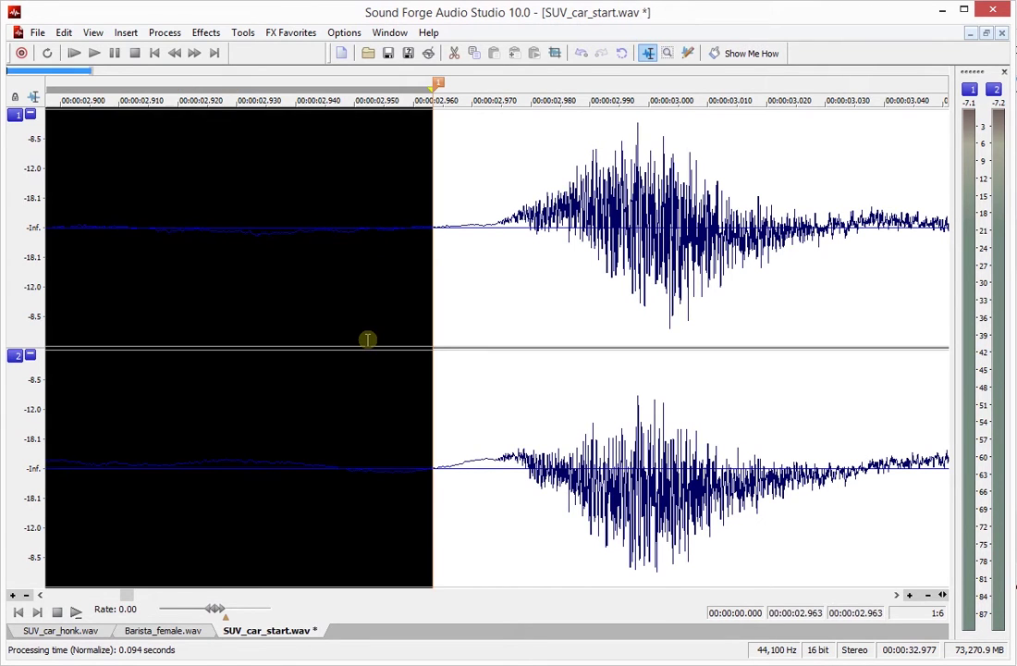
{"action": "key", "text": "Delete"}
{"action": "key", "text": "space"}
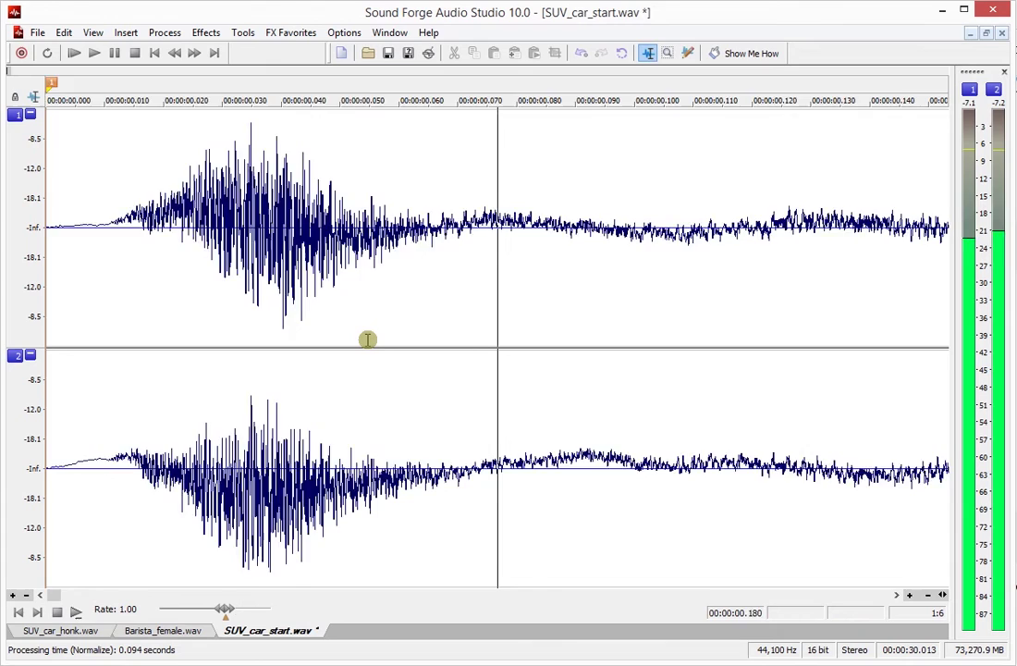
{"action": "key", "text": "space"}
Place a marker about 9 ms into the file and mute the audio from the start up to it
{"action": "key", "text": "Down"}
{"action": "key", "text": "Up"}
{"action": "key", "text": "Up"}
{"action": "key", "text": "Up"}
{"action": "key", "text": "Up"}
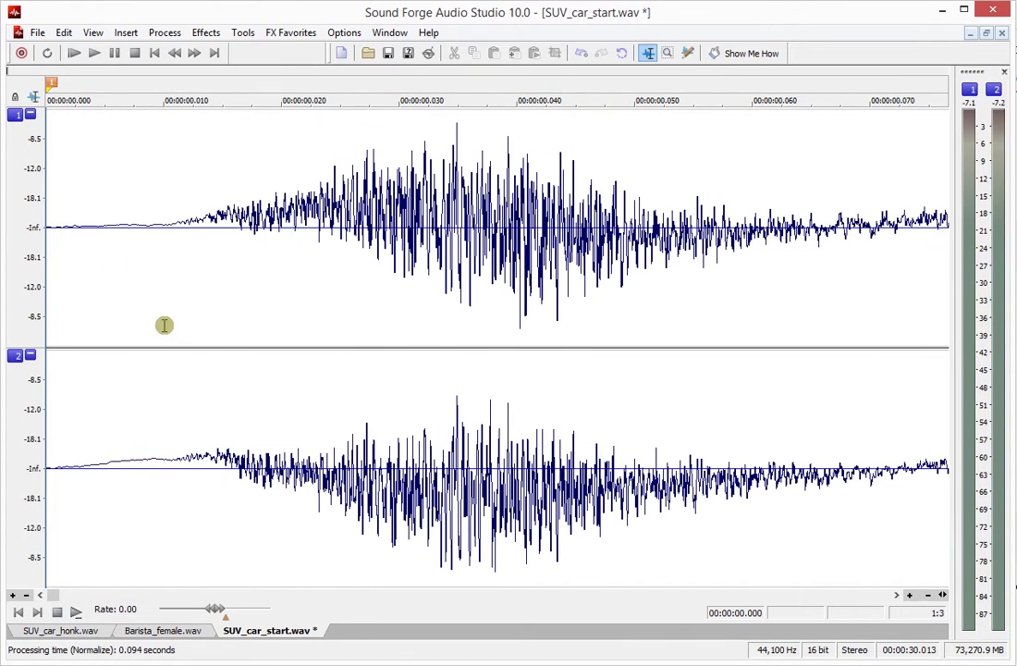
{"action": "key", "text": "Up"}
{"action": "key", "text": "Up"}
{"action": "key", "text": "Up"}
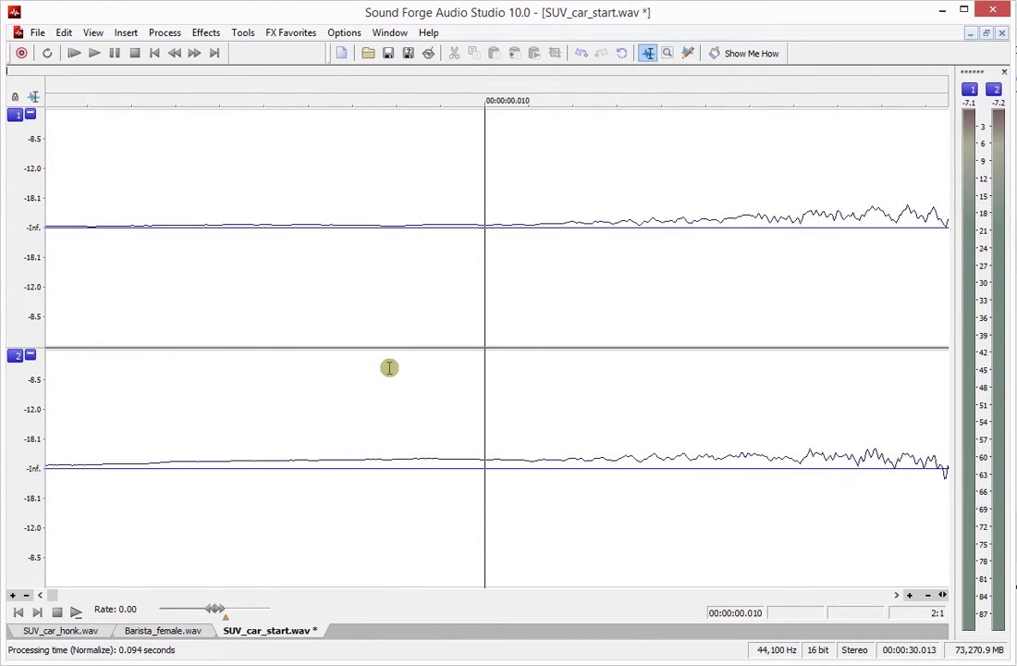
{"action": "key", "text": "Down"}
{"action": "key", "text": "Down"}
{"action": "key", "text": "shift+Up"}
{"action": "key", "text": "shift+Up"}
{"action": "key", "text": "shift+Up"}
{"action": "left_click", "coordinate": [207, 343]}
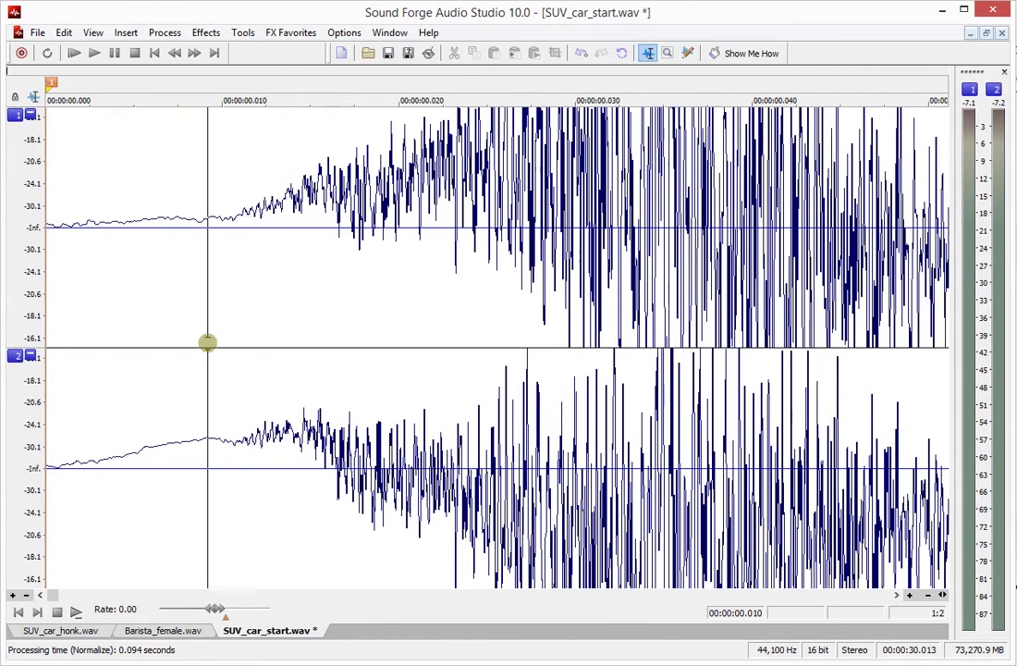
{"action": "key", "text": "shift+Home"}
{"action": "key", "text": "alt+p"}
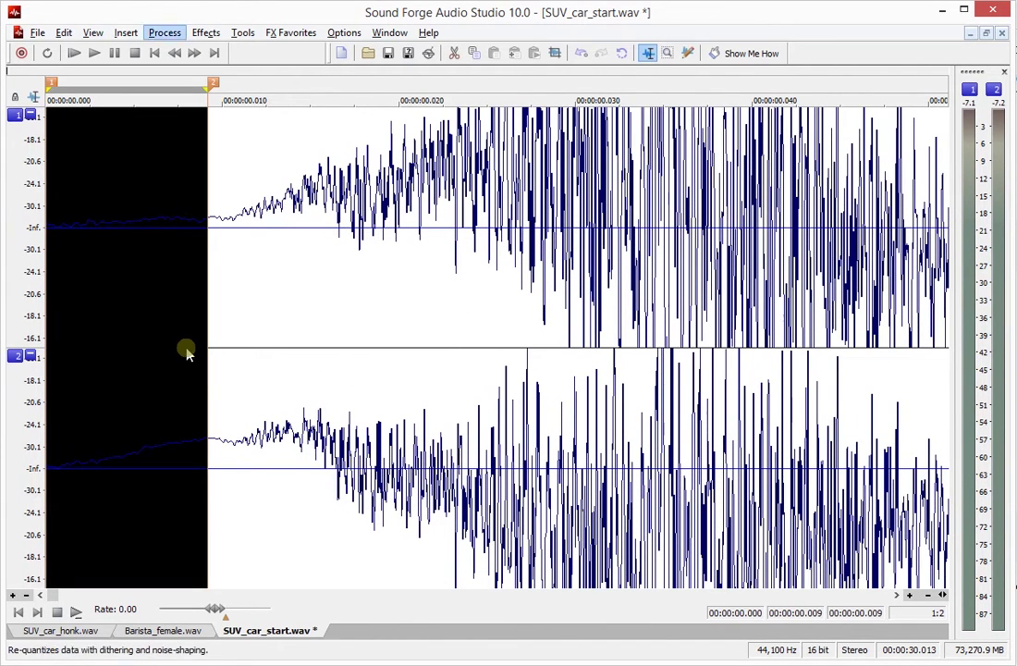
{"action": "key", "text": "m"}
Play back the muted beginning of the file from about 0.003 seconds
{"action": "left_click", "coordinate": [222, 325]}
{"action": "left_click", "coordinate": [100, 309]}
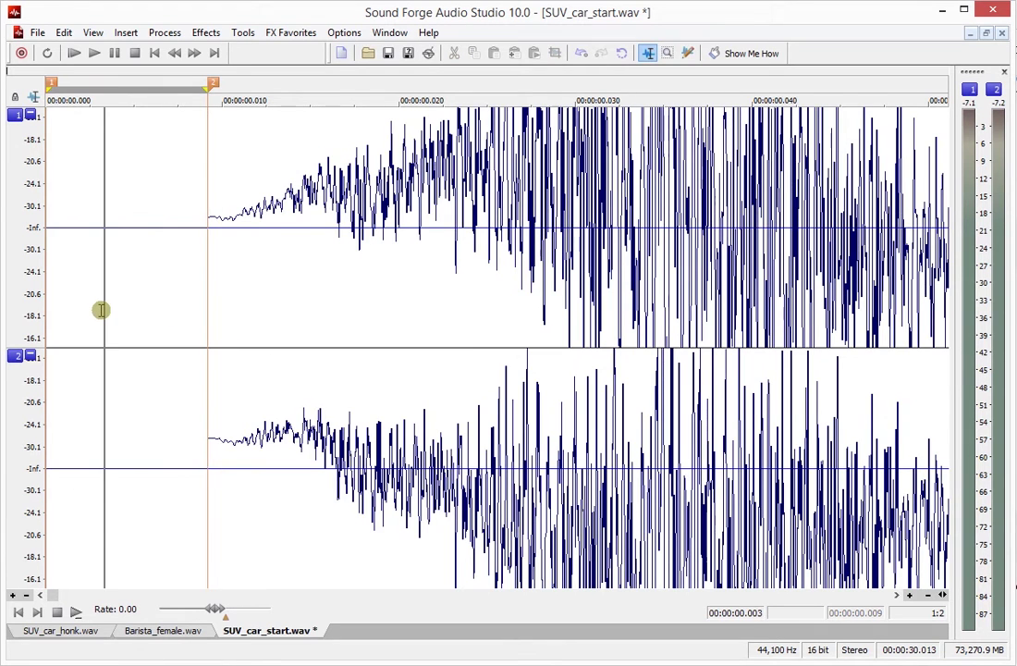
{"action": "key", "text": "space"}
{"action": "key", "text": "space"}
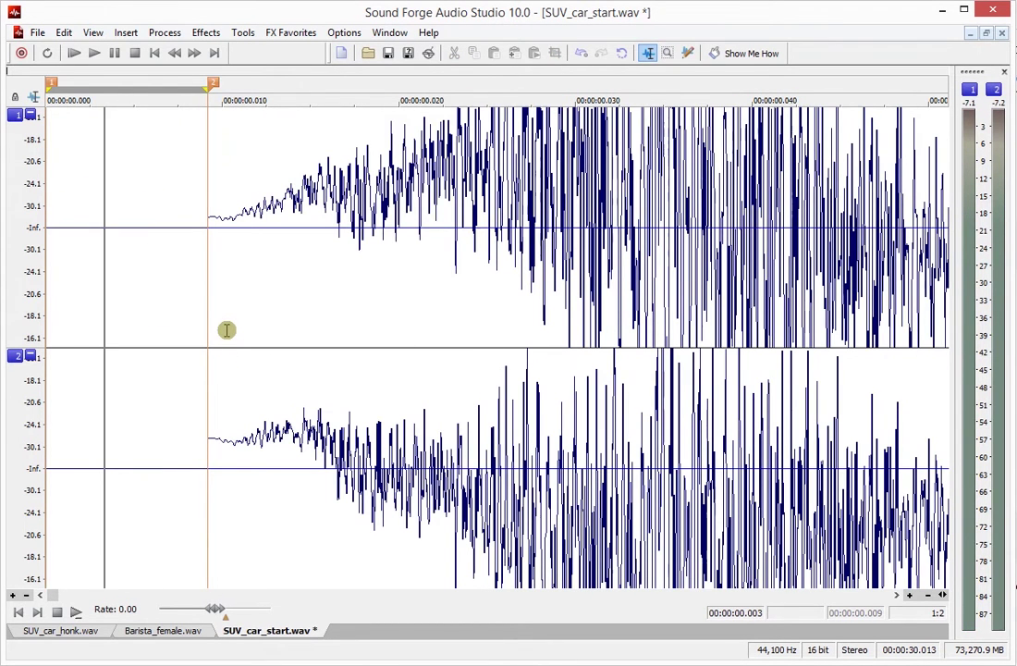
Apply a fade-in to the roughly 1 ms of audio directly after the second marker and audition it
{"action": "left_click_drag", "start_coordinate": [229, 335], "coordinate": [212, 337]}
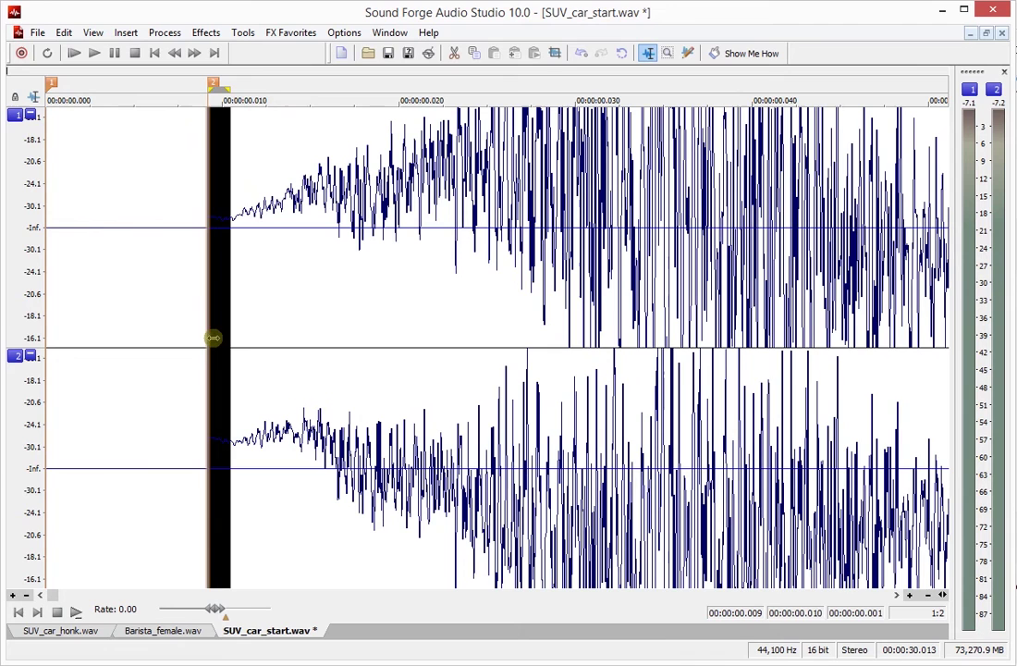
{"action": "left_click", "coordinate": [169, 33]}
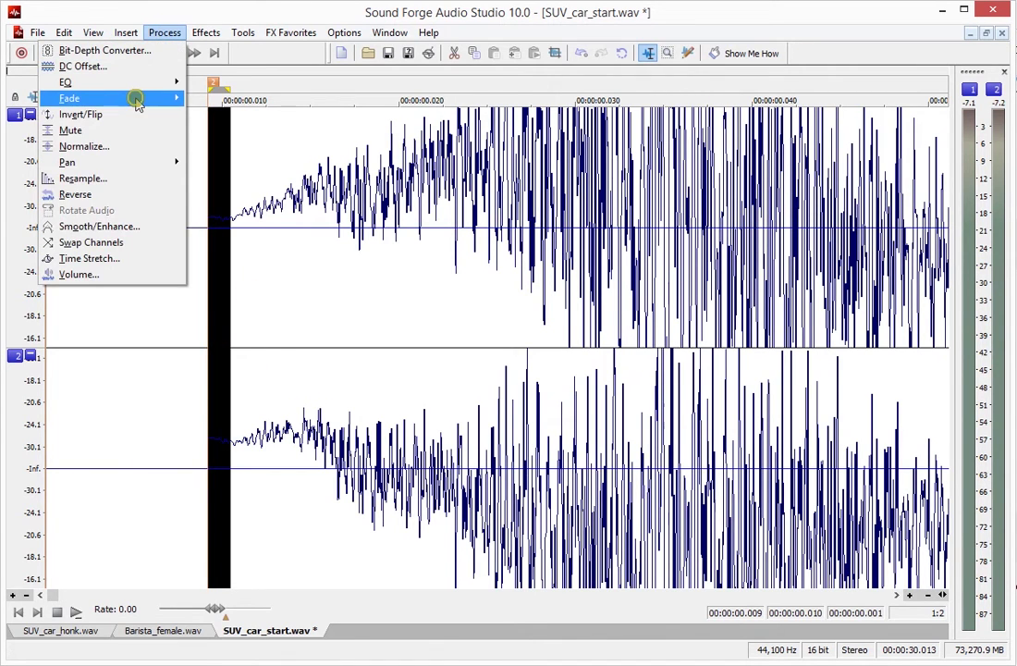
{"action": "left_click", "coordinate": [14, 98]}
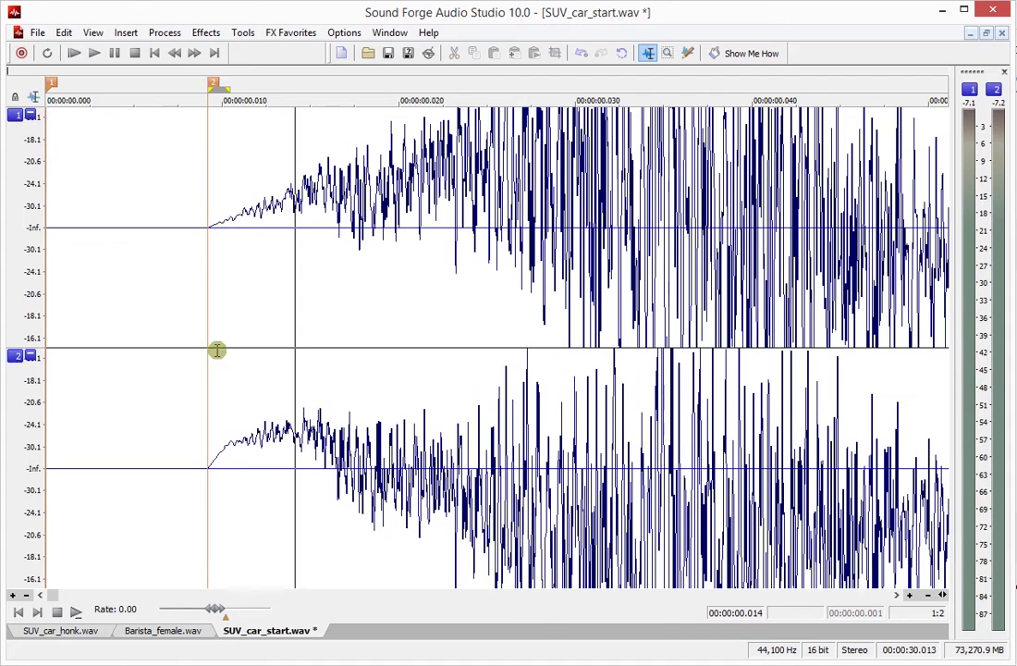
{"action": "key", "text": "space"}
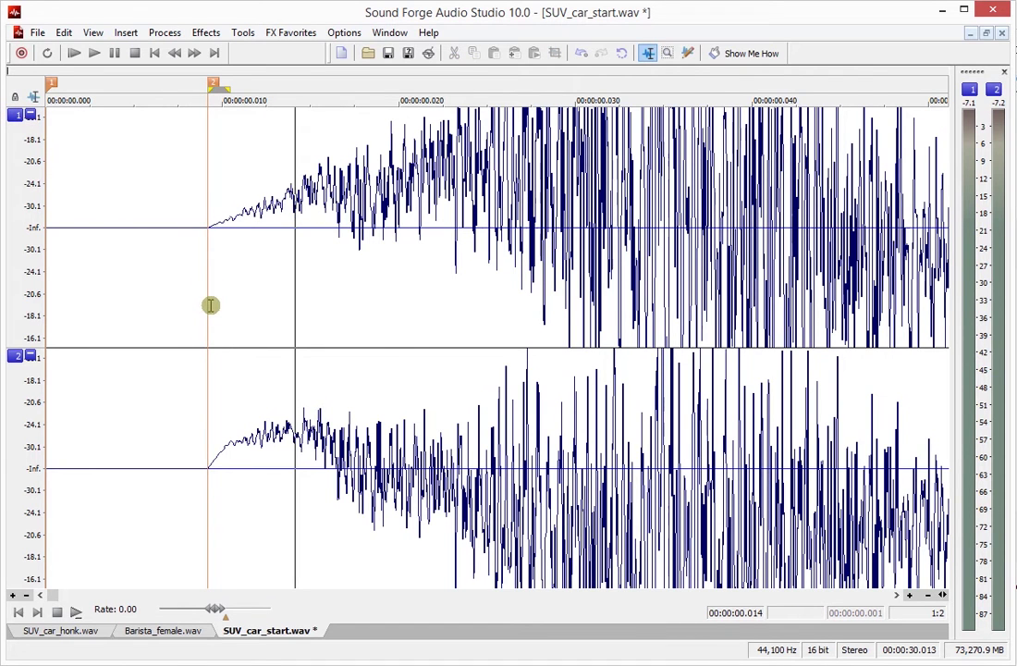
Play back the whole file from its start twice to check the faded-in beginning
{"action": "key", "text": "Down"}
{"action": "key", "text": "Down"}
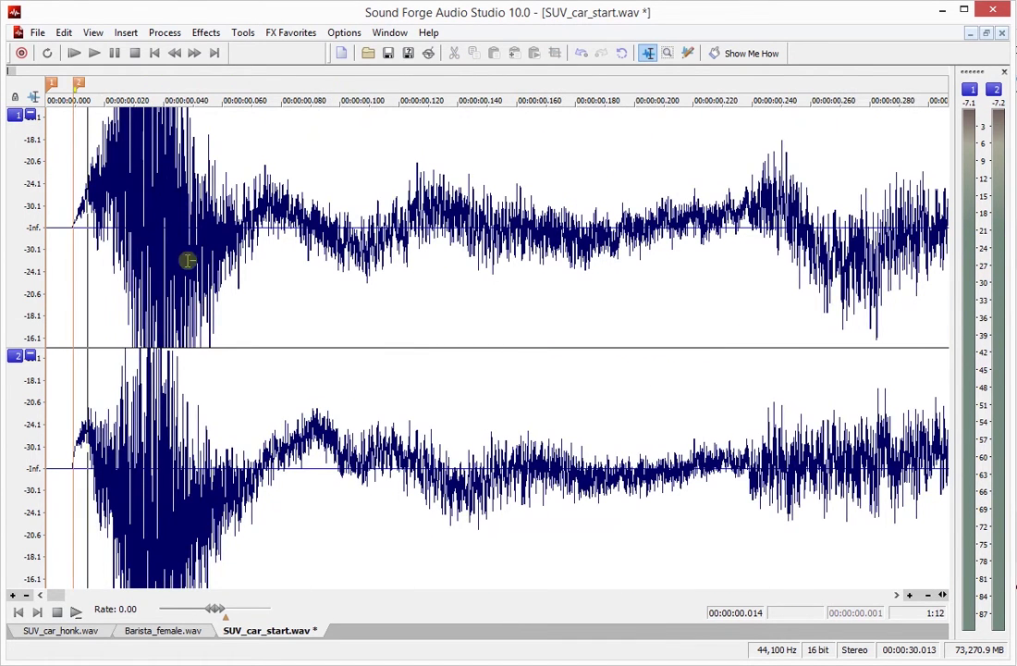
{"action": "left_click", "coordinate": [74, 53]}
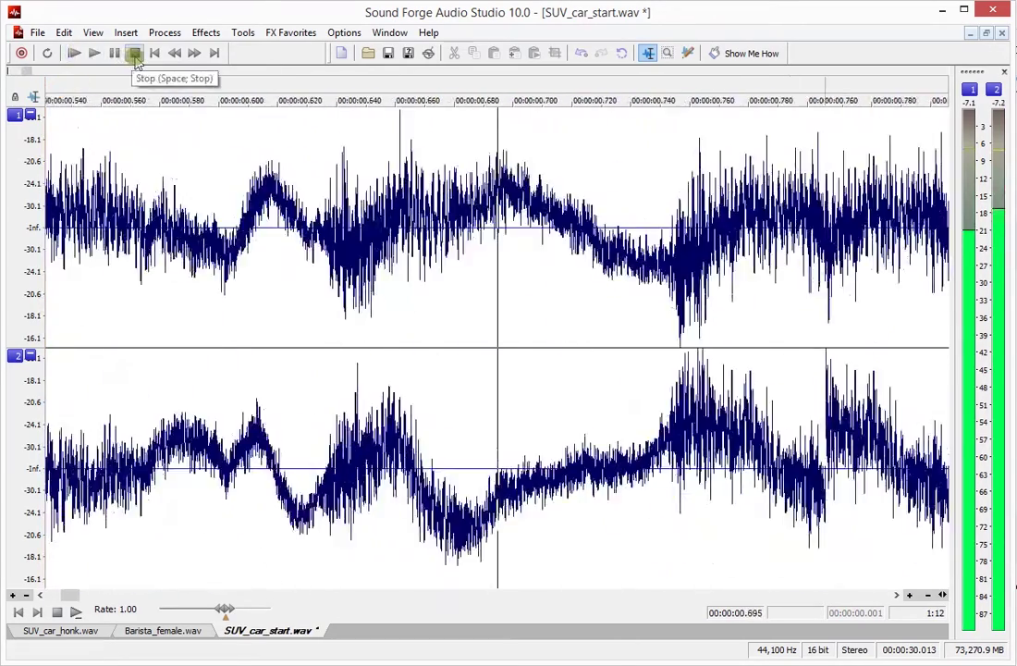
{"action": "left_click", "coordinate": [135, 55]}
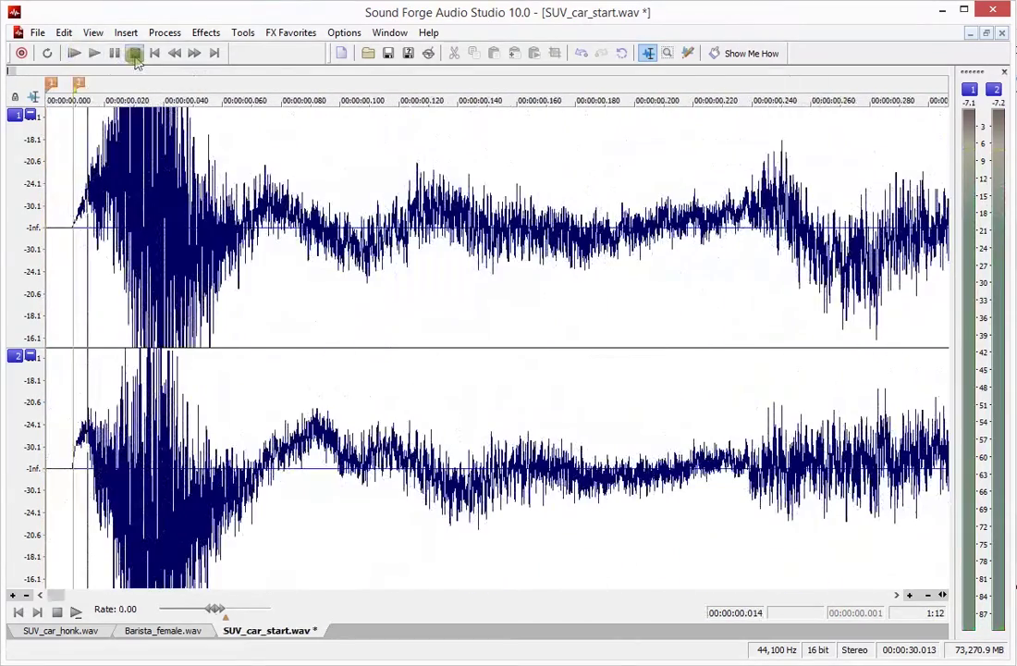
{"action": "left_click", "coordinate": [73, 52]}
{"action": "left_click", "coordinate": [135, 53]}
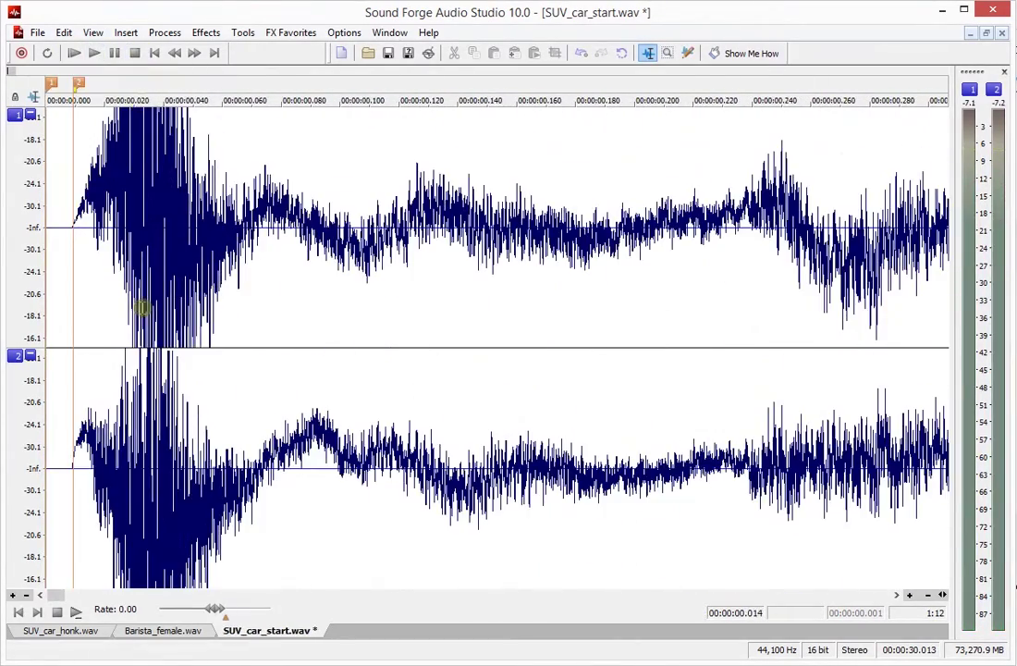
{"action": "left_click", "coordinate": [68, 312]}
{"action": "scroll", "coordinate": [161, 340], "scroll_direction": "up", "scroll_amount": 4}
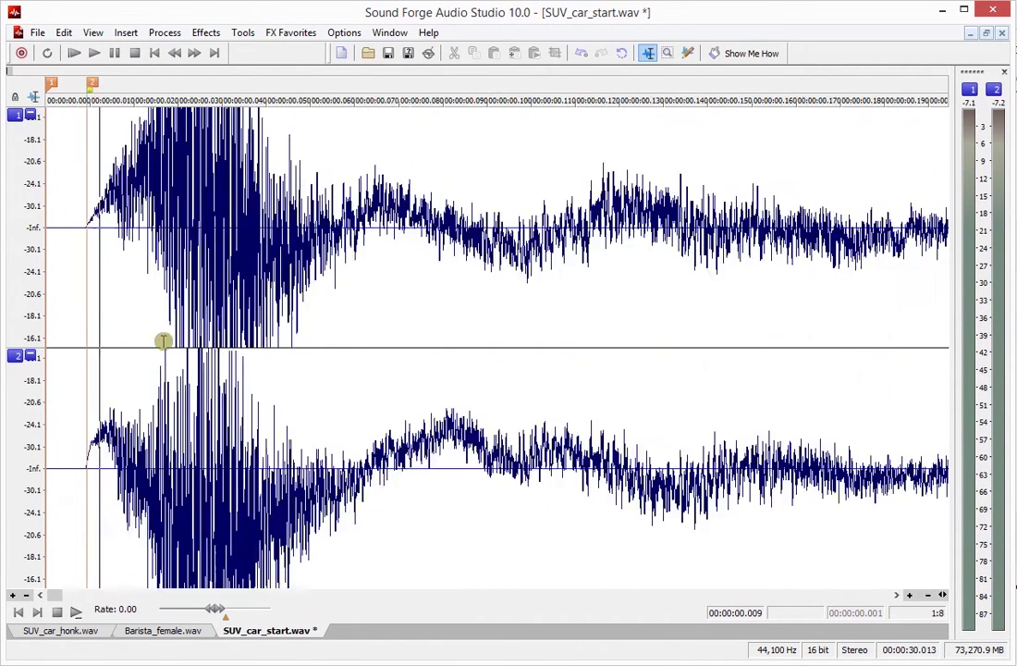
Audition the audio from about 5.477 seconds, where the first engine start dies down, to find its end
{"action": "scroll", "coordinate": [205, 338], "scroll_direction": "down", "scroll_amount": 5}
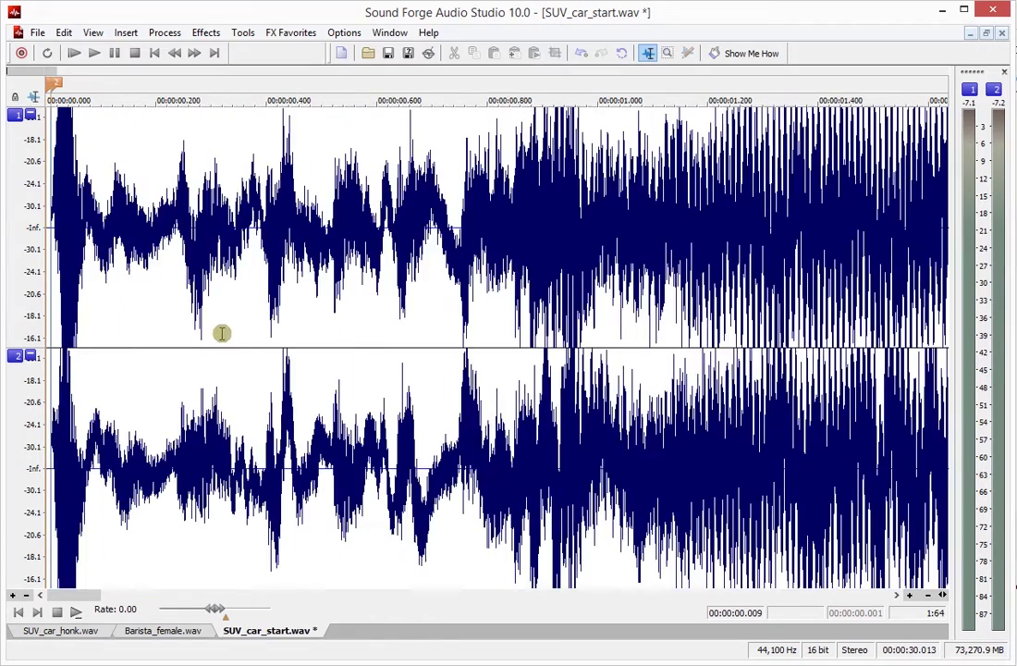
{"action": "scroll", "coordinate": [518, 313], "scroll_direction": "down", "scroll_amount": 2}
{"action": "scroll", "coordinate": [215, 308], "scroll_direction": "up", "scroll_amount": 1}
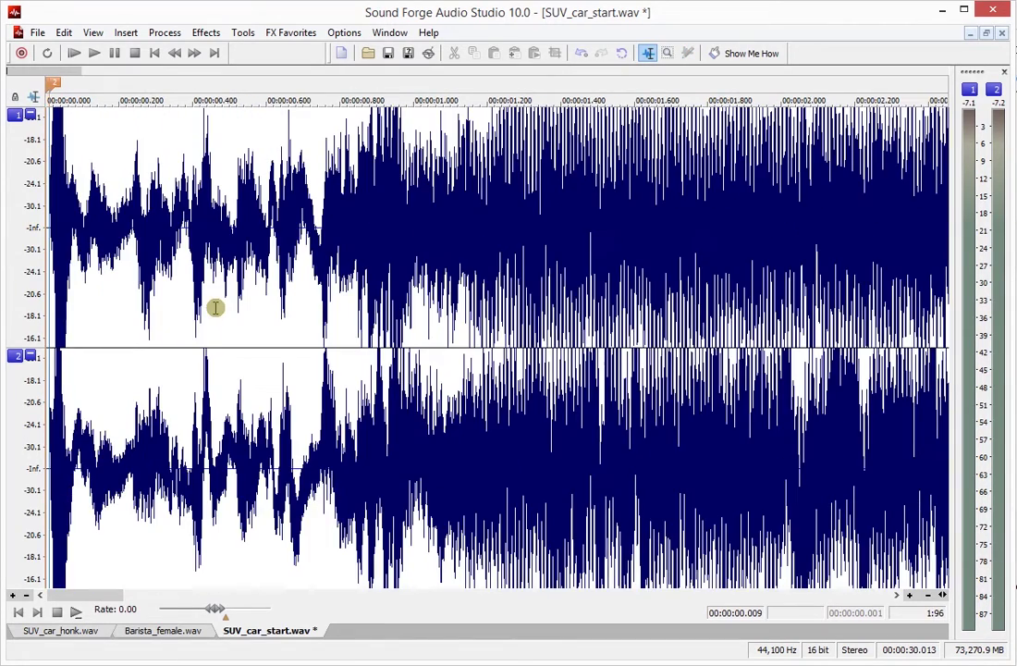
{"action": "scroll", "coordinate": [215, 308], "scroll_direction": "down", "scroll_amount": 3}
{"action": "scroll", "coordinate": [363, 328], "scroll_direction": "up", "scroll_amount": 1}
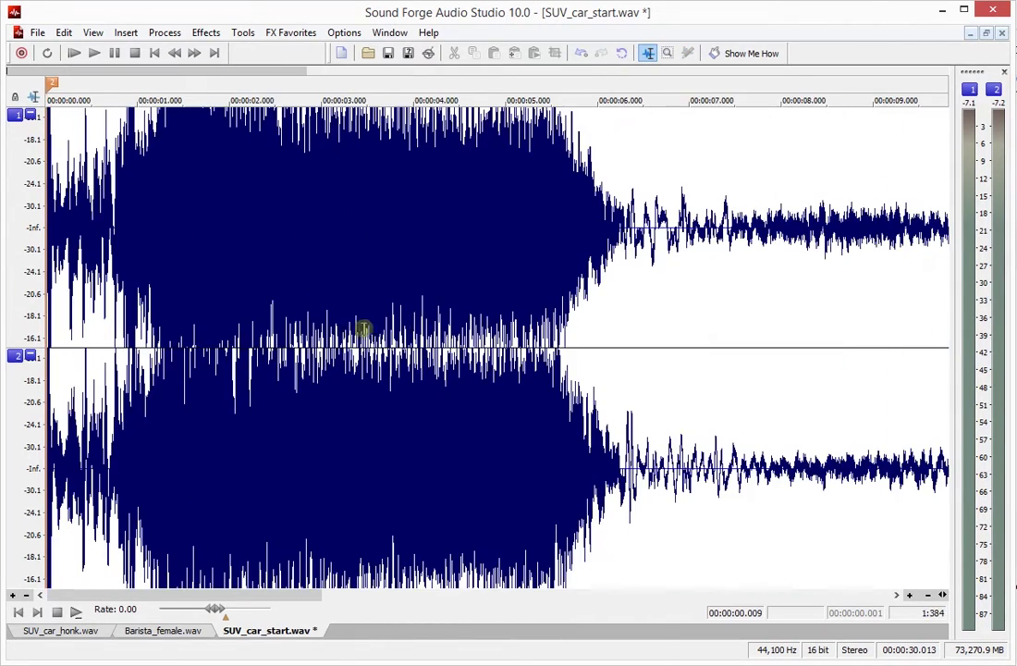
{"action": "left_click", "coordinate": [550, 337]}
{"action": "scroll", "coordinate": [545, 331], "scroll_direction": "down", "scroll_amount": 1}
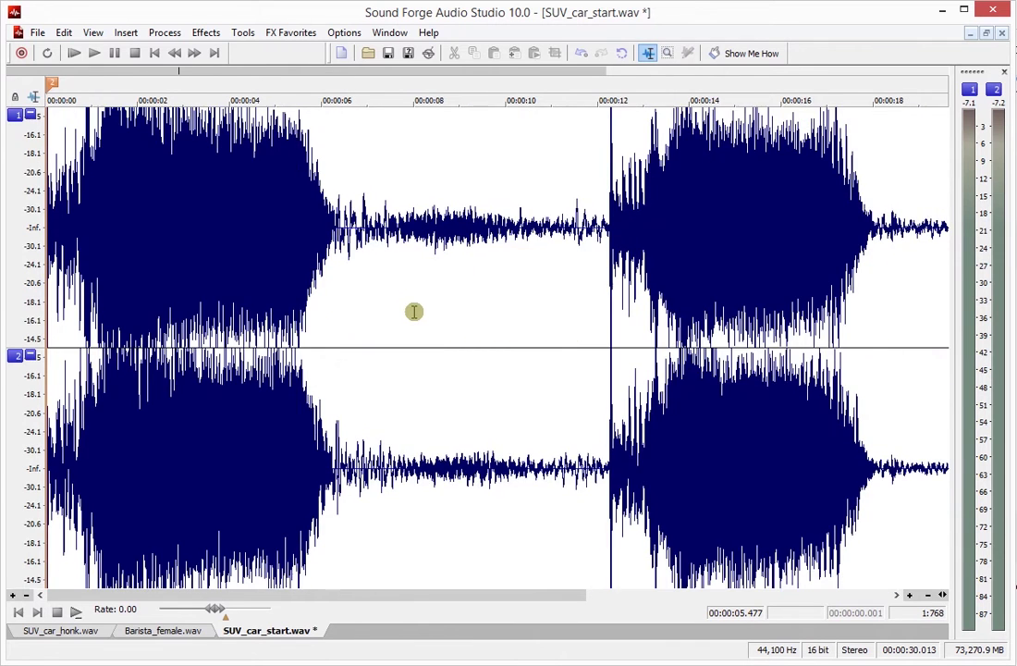
{"action": "scroll", "coordinate": [405, 314], "scroll_direction": "up", "scroll_amount": 1, "text": "ctrl"}
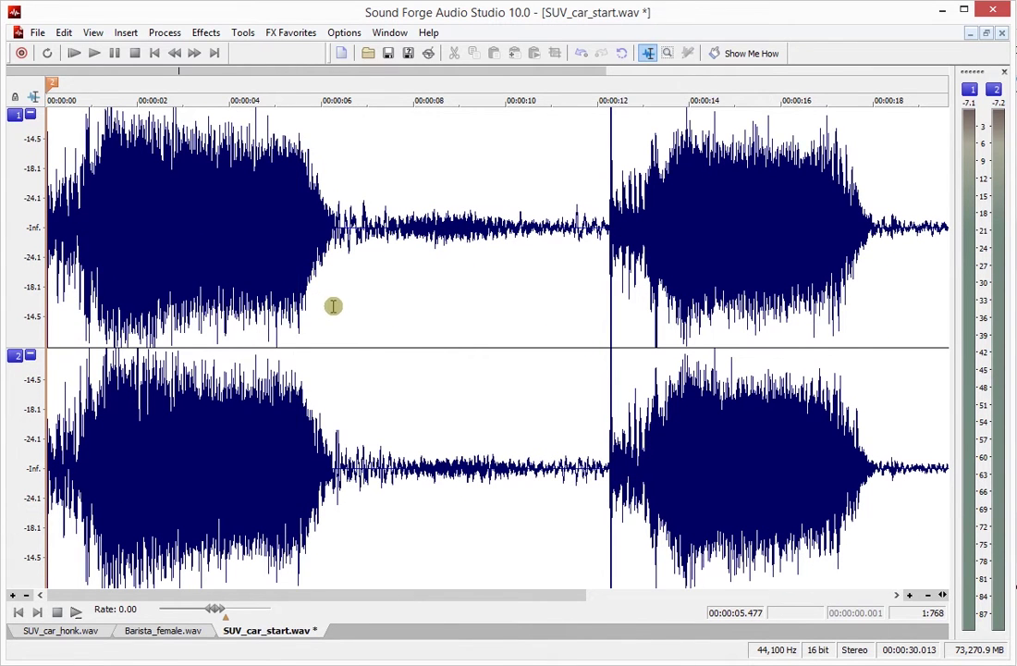
{"action": "key", "text": "space"}
{"action": "key", "text": "space"}
{"action": "key", "text": "space"}
{"action": "key", "text": "space"}
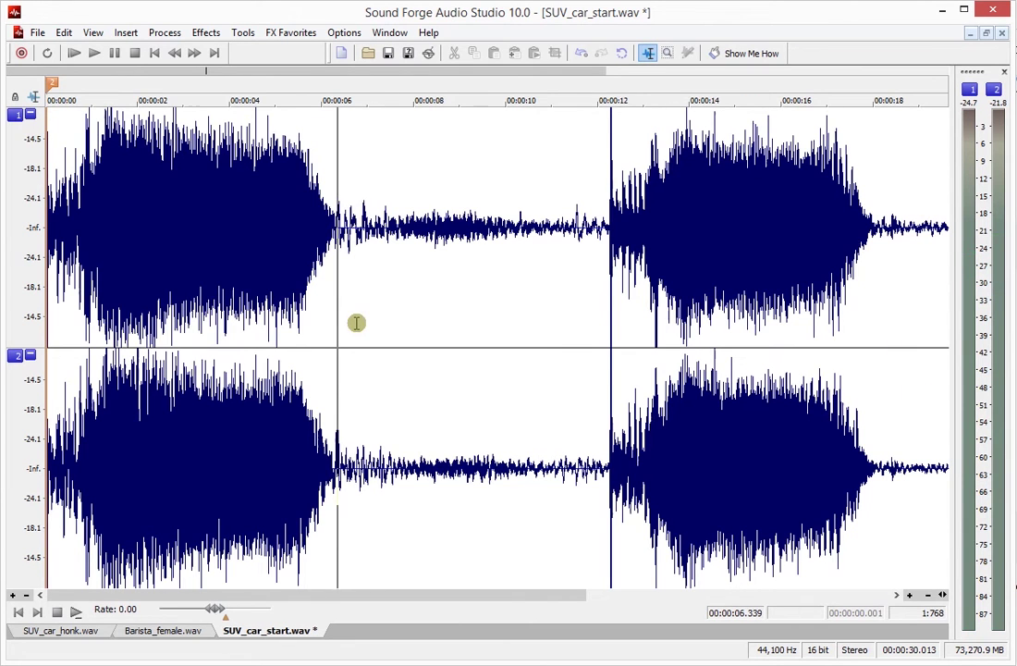
Place a marker at about 6.435 seconds, just after the first engine start has died down
{"action": "scroll", "coordinate": [374, 327], "scroll_direction": "up", "scroll_amount": 2}
{"action": "scroll", "coordinate": [375, 327], "scroll_direction": "up", "scroll_amount": 1}
{"action": "left_click", "coordinate": [496, 327]}
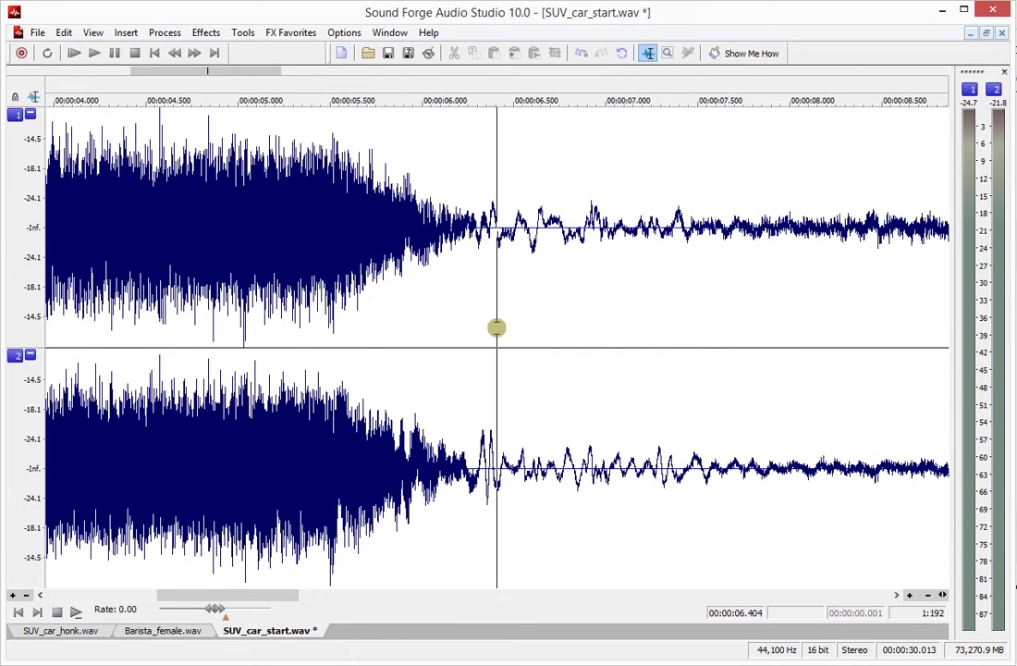
{"action": "left_click", "coordinate": [502, 330]}
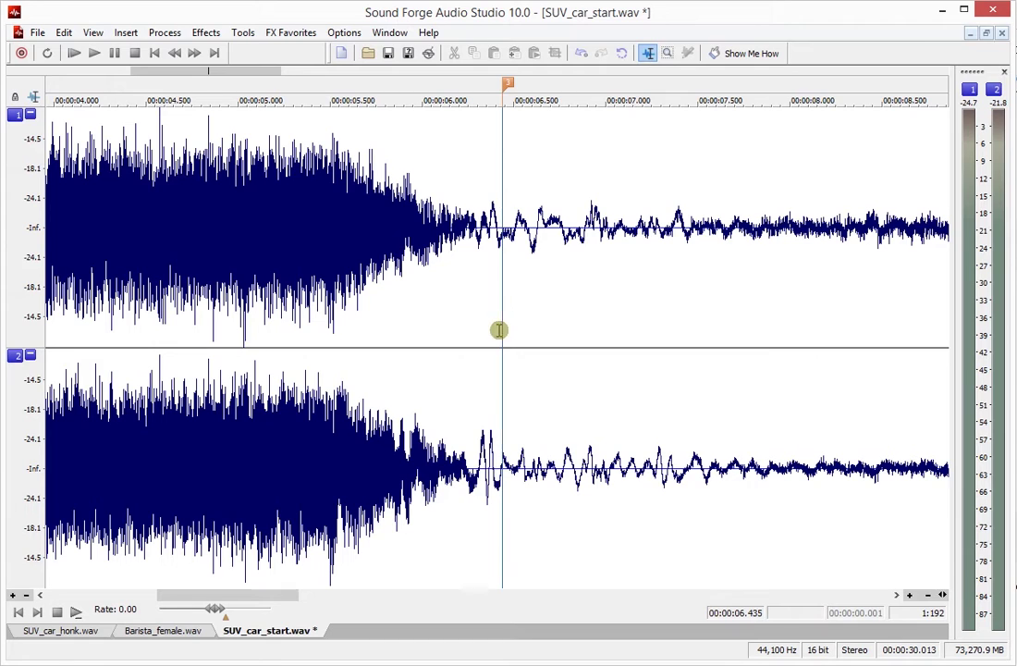
Place a marker at about 5.721 seconds and mute all audio after the 6.435-second marker
{"action": "left_click", "coordinate": [360, 333]}
{"action": "left_click", "coordinate": [371, 339]}
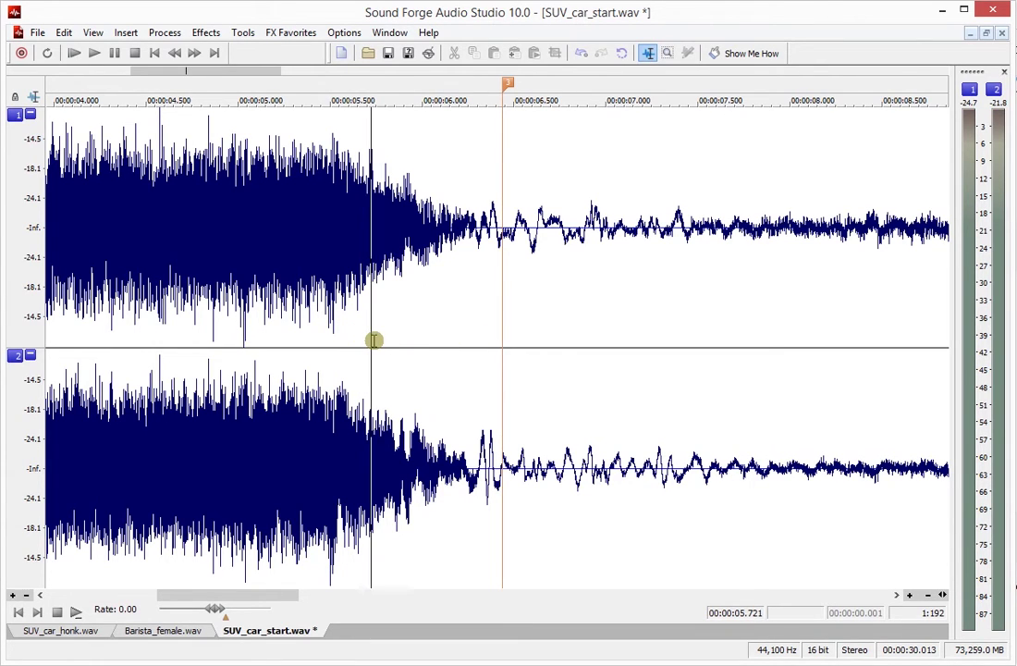
{"action": "double_click", "coordinate": [601, 345]}
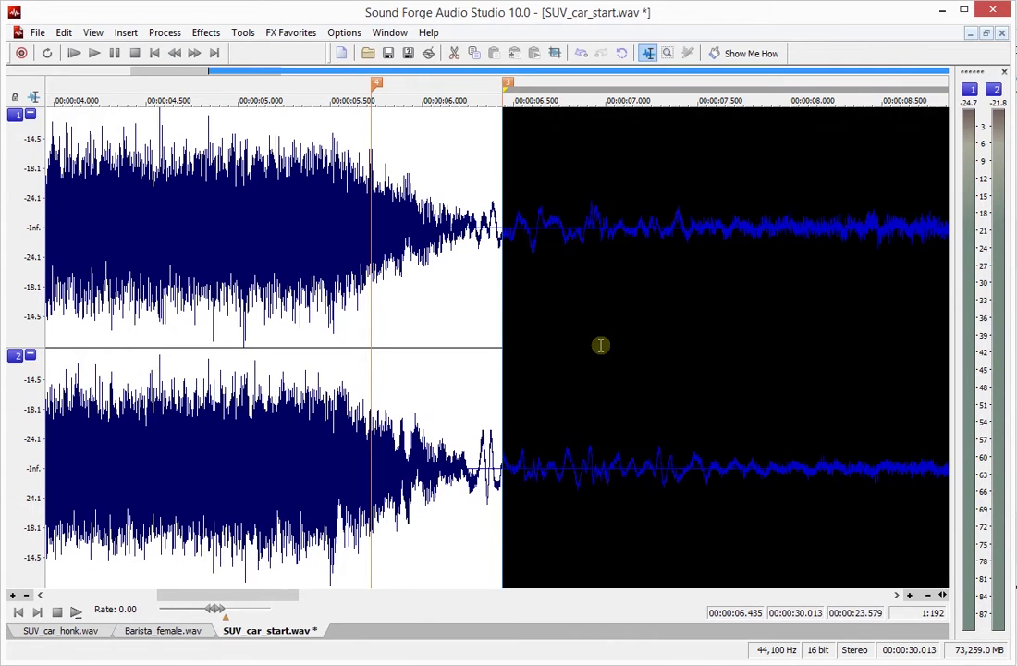
{"action": "key", "text": "ctrl+shift+m"}
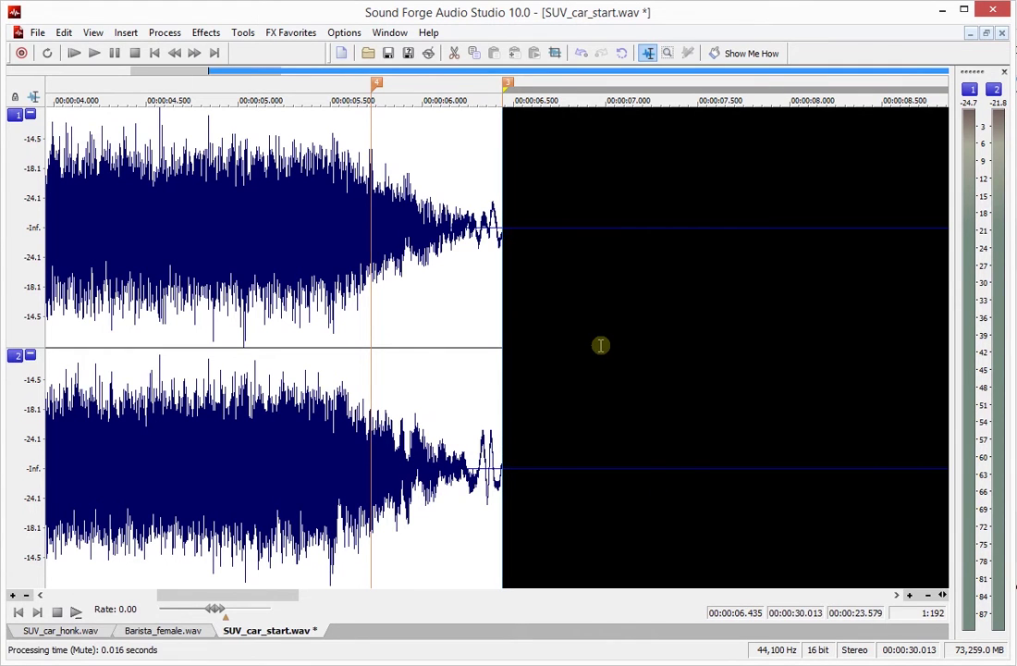
Audition the transition into the muted section, starting playback from about 4.946 seconds
{"action": "double_click", "coordinate": [458, 359]}
{"action": "scroll", "coordinate": [250, 314], "scroll_direction": "down", "scroll_amount": 1}
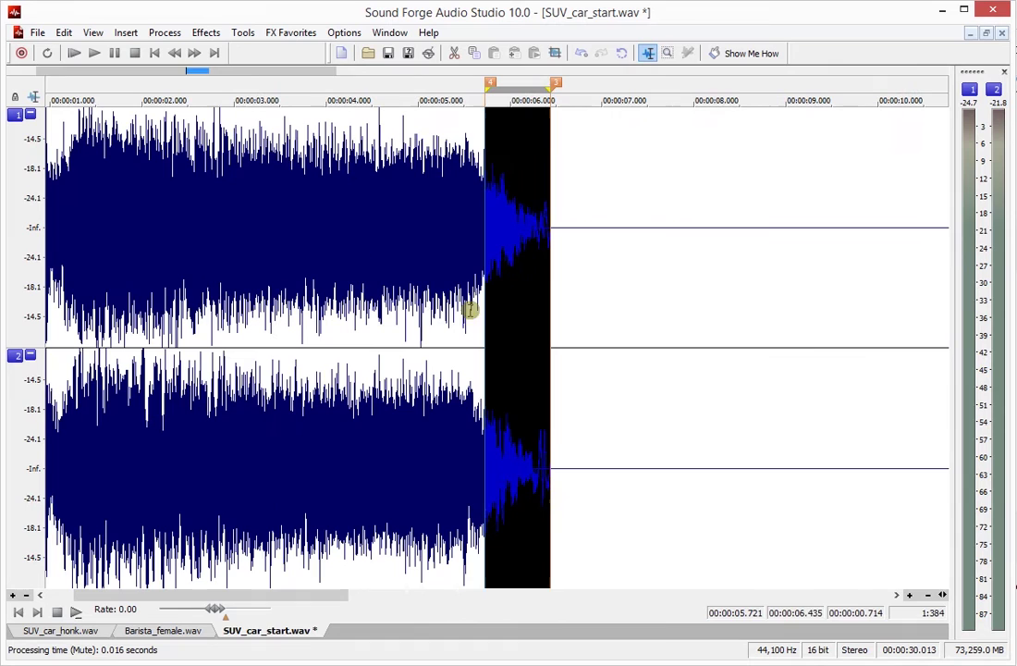
{"action": "left_click", "coordinate": [422, 306]}
{"action": "key", "text": "space"}
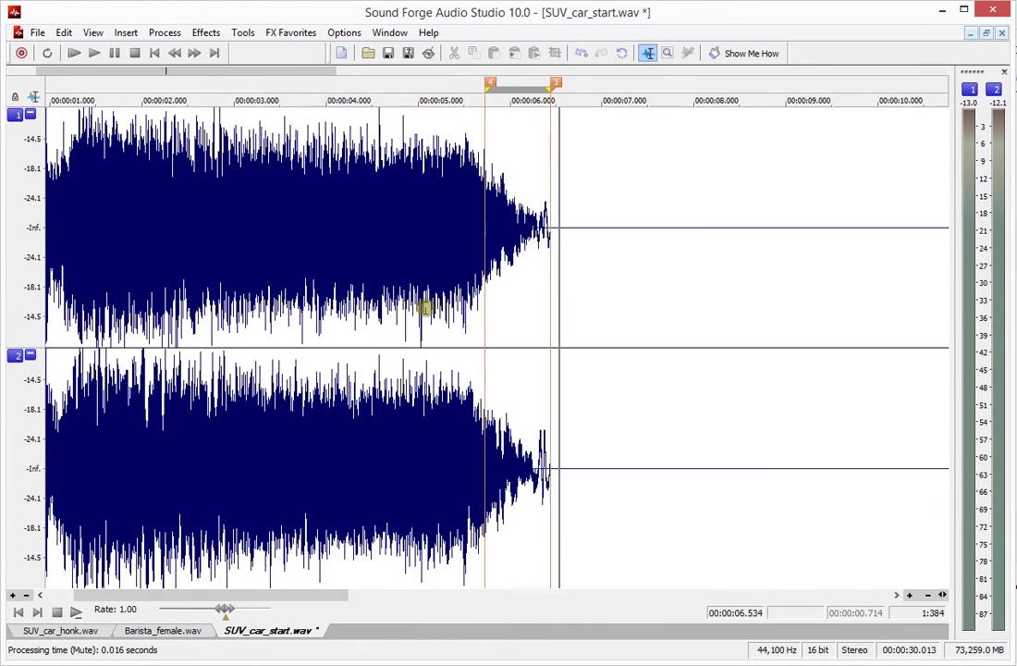
{"action": "left_click", "coordinate": [413, 303]}
{"action": "key", "text": "space"}
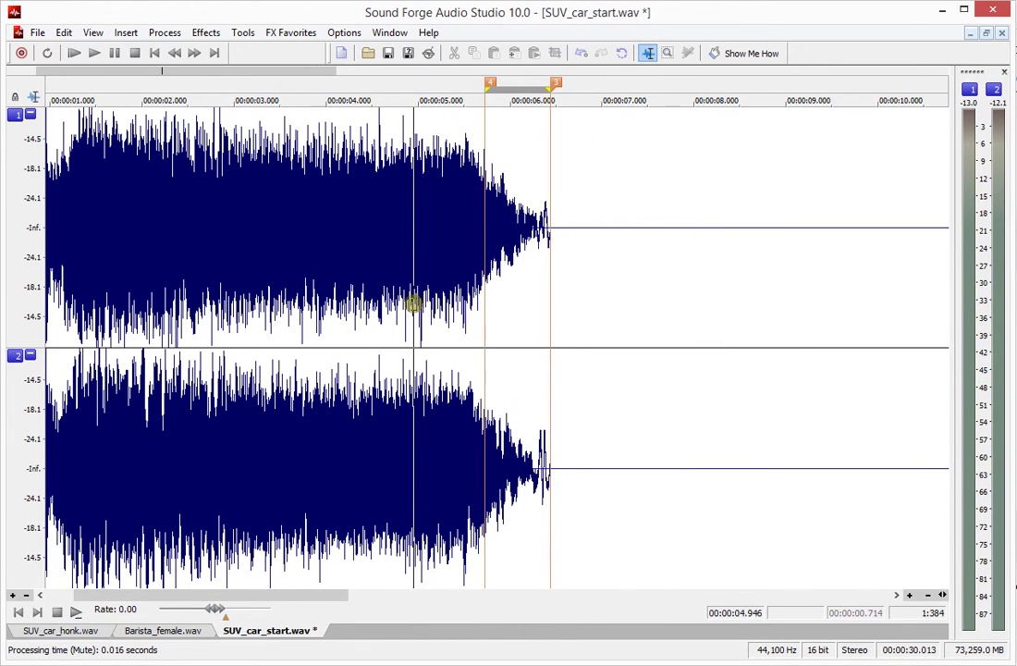
{"action": "key", "text": "space"}
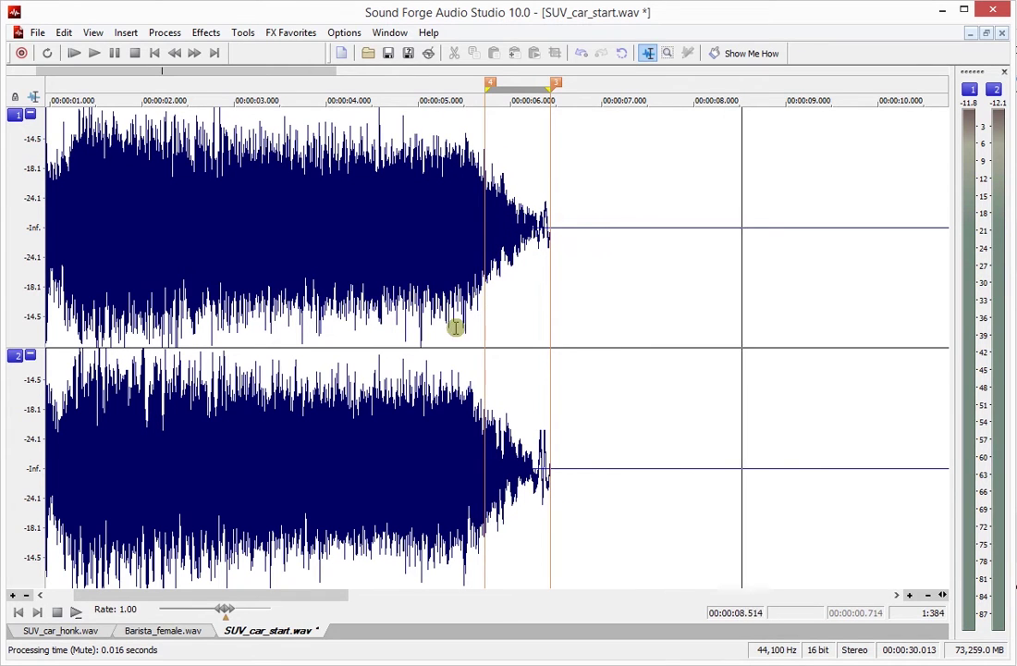
Try a fade-out on the audio between the 5.721-second and 6.435-second markers and undo it
{"action": "double_click", "coordinate": [519, 327]}
{"action": "key", "text": "alt+p"}
{"action": "key", "text": "f"}
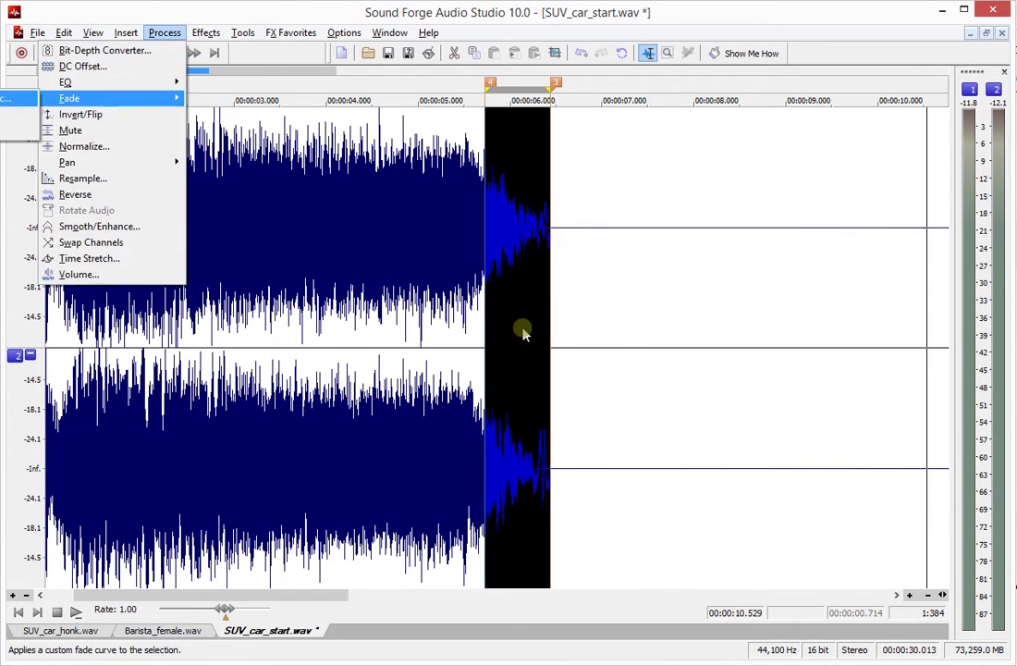
{"action": "key", "text": "o"}
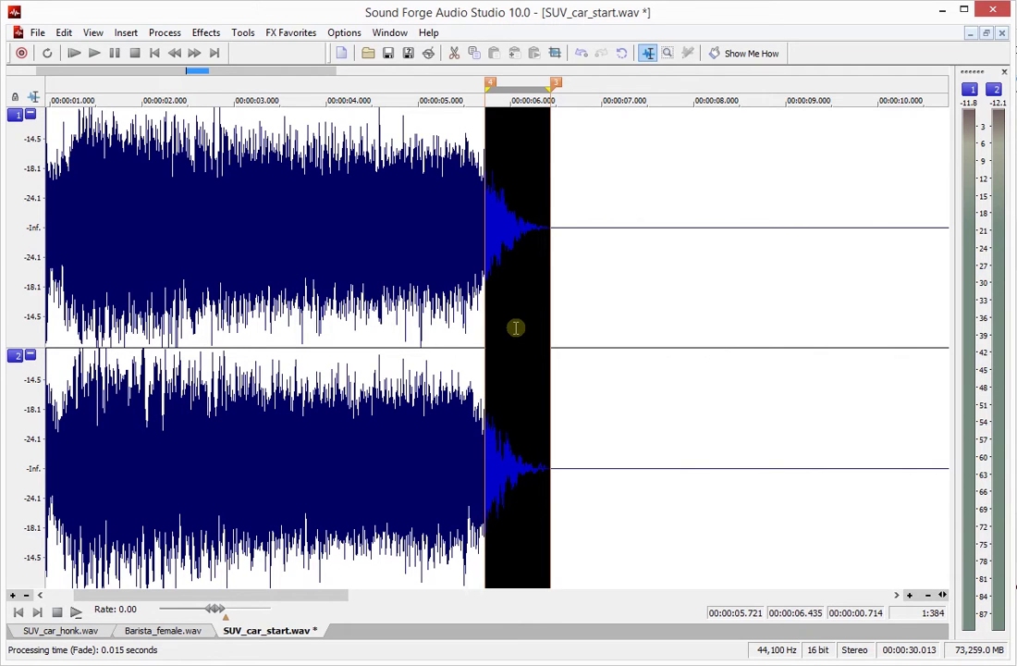
{"action": "key", "text": "ctrl+z"}
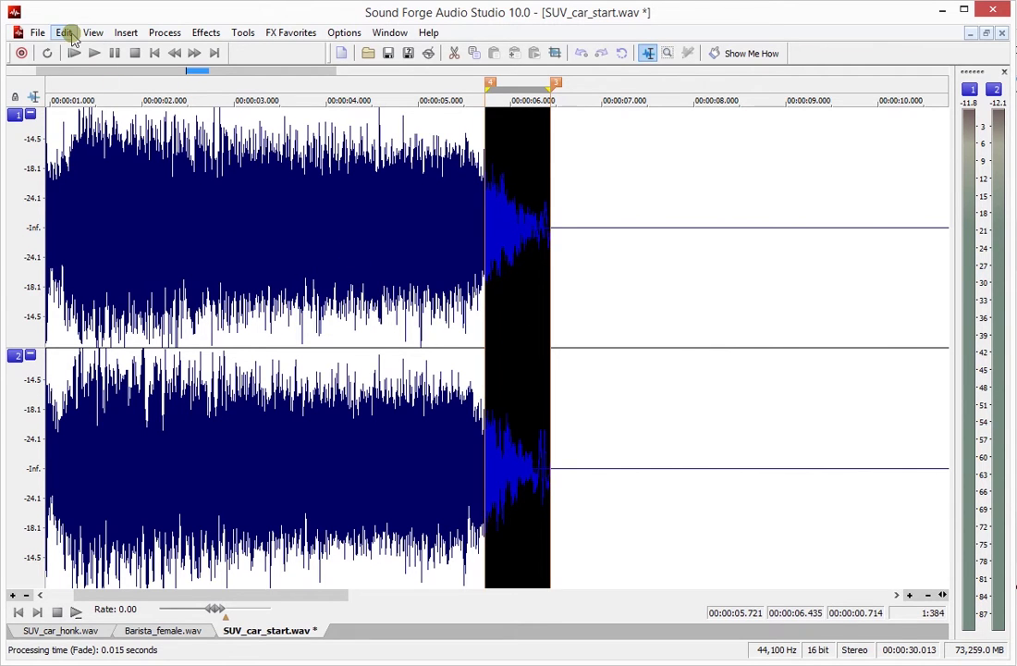
Apply a fade-out to the selected audio between the 5.721-second and 6.435-second markers and audition the ending
{"action": "left_click", "coordinate": [66, 33]}
{"action": "mouse_move", "coordinate": [145, 34]}
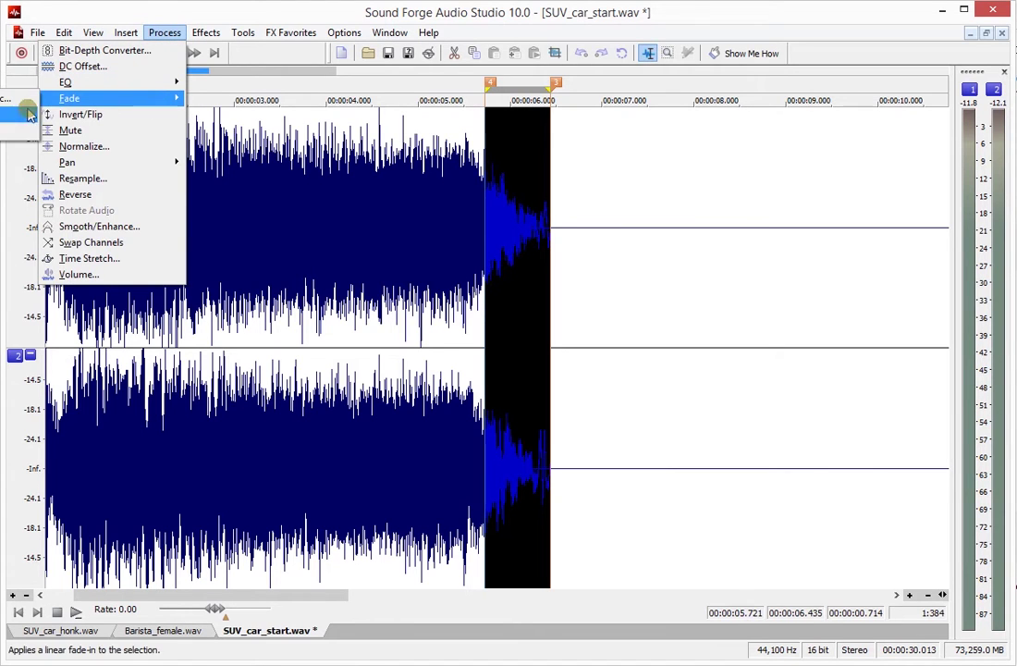
{"action": "left_click", "coordinate": [10, 120]}
{"action": "left_click", "coordinate": [396, 314]}
{"action": "key", "text": "space"}
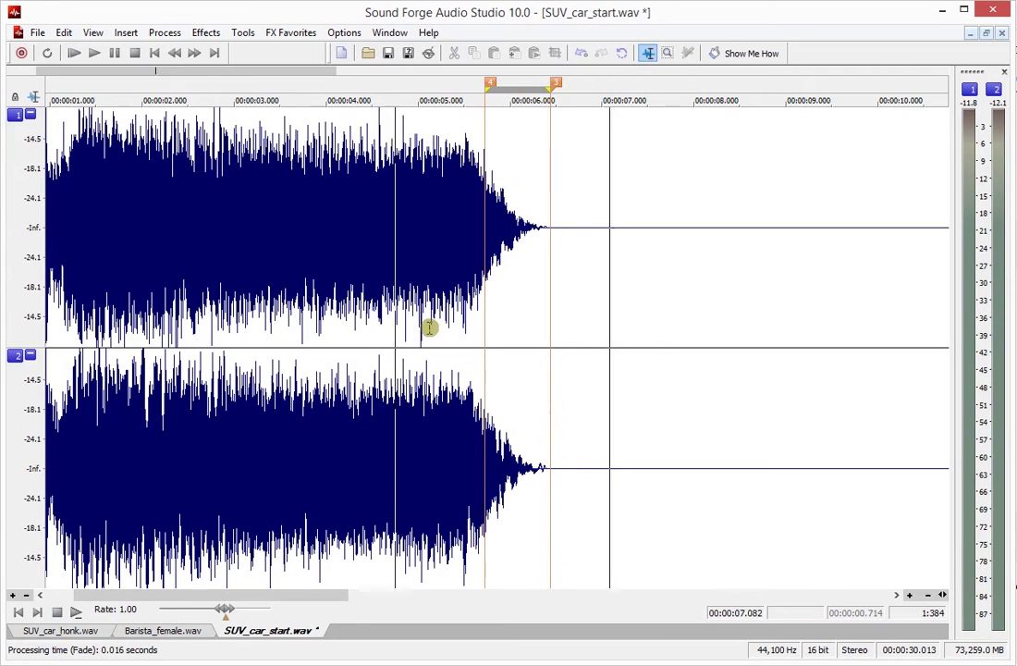
{"action": "key", "text": "space"}
Replay the faded-out ending from about 4.8 seconds and stop playback
{"action": "key", "text": "space"}
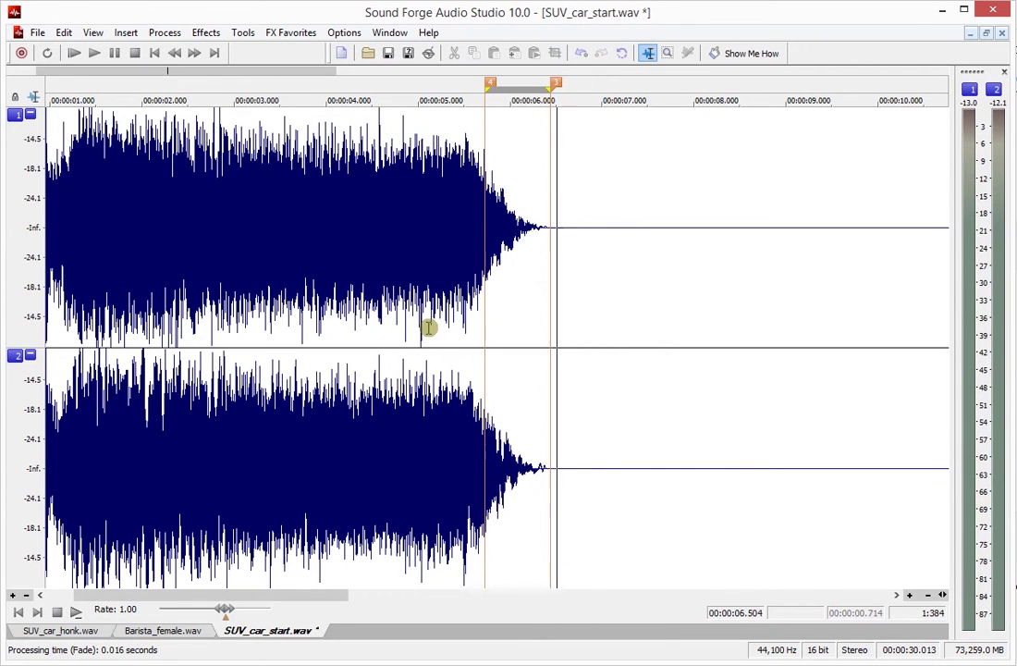
{"action": "left_click", "coordinate": [399, 321]}
{"action": "key", "text": "space"}
{"action": "key", "text": "space"}
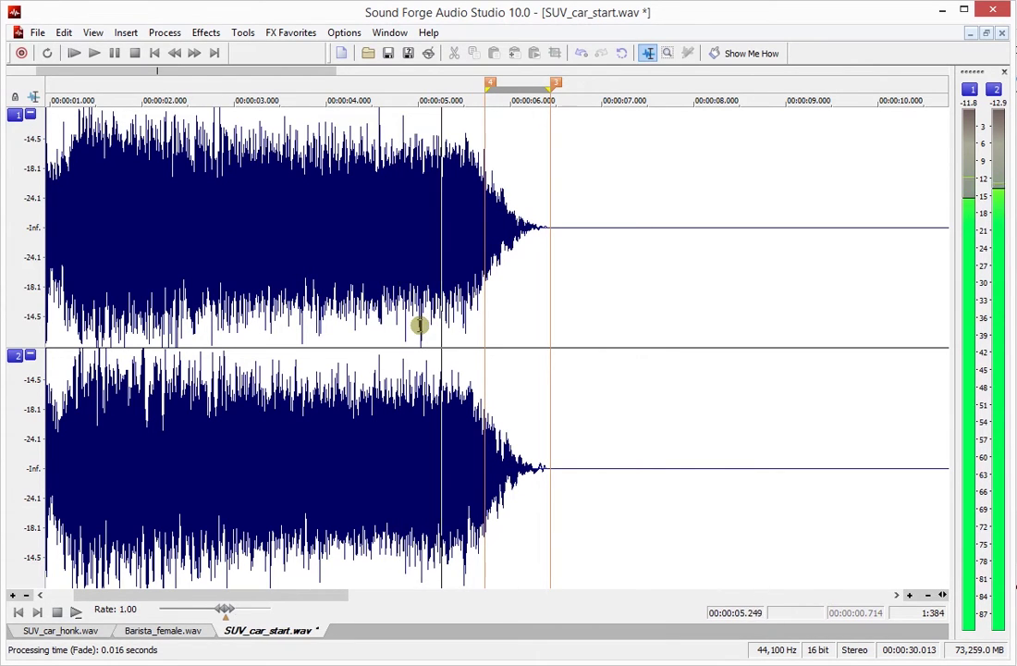
{"action": "double_click", "coordinate": [523, 344]}
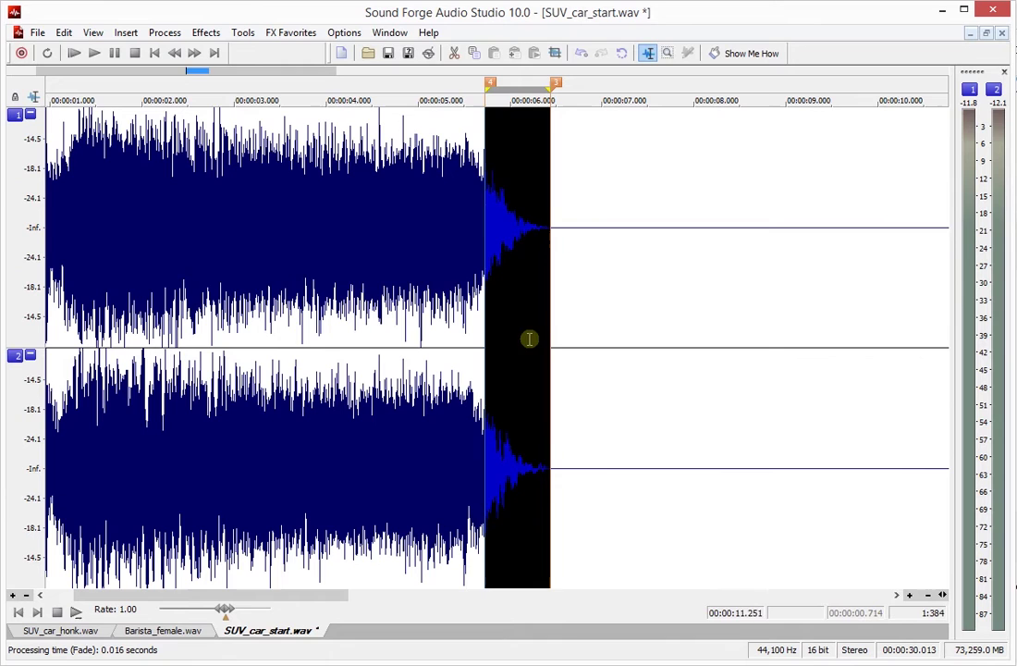
{"action": "left_click", "coordinate": [404, 325]}
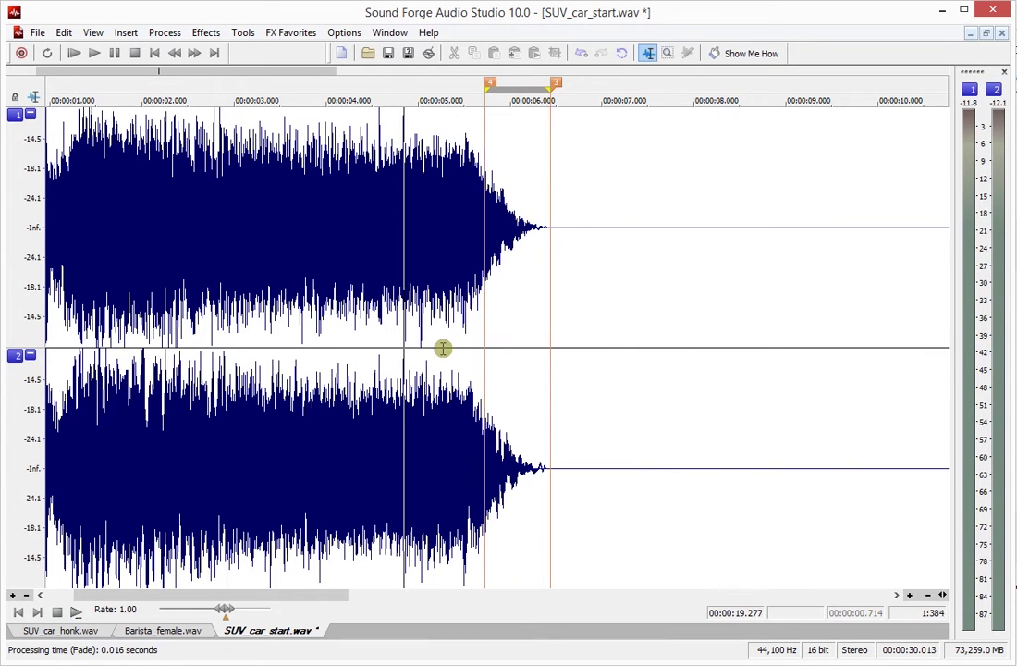
{"action": "key", "text": "space"}
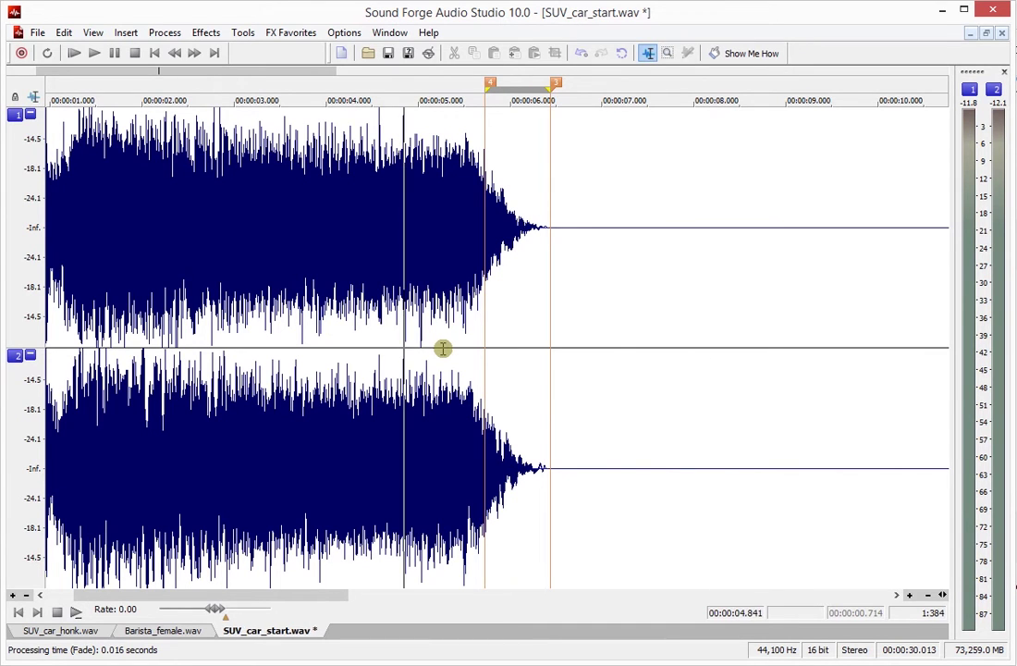
Examine the edited waveform at its faded-in start and around the faded-out tail at the last two markers
{"action": "scroll", "coordinate": [277, 305], "scroll_direction": "down", "scroll_amount": 1}
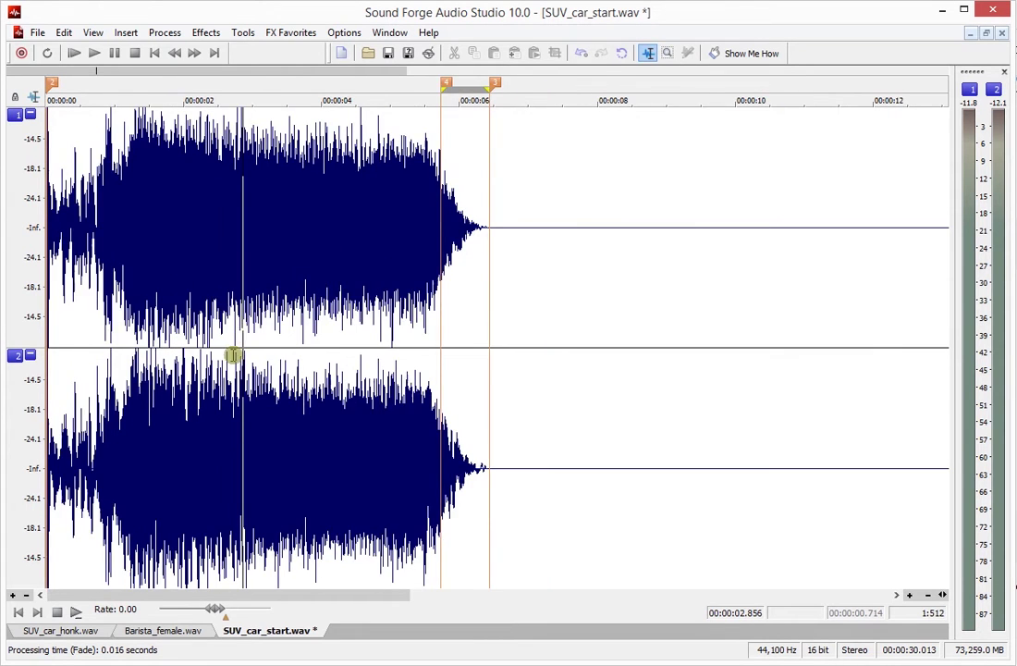
{"action": "scroll", "coordinate": [269, 453], "scroll_direction": "down", "scroll_amount": 1}
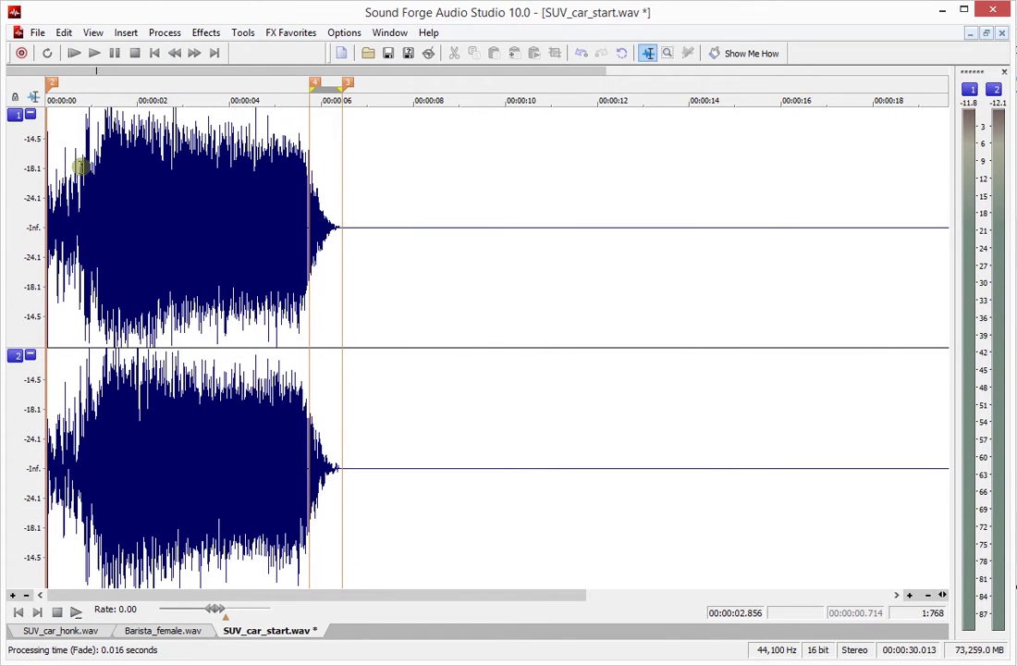
{"action": "left_click_drag", "start_coordinate": [57, 410], "coordinate": [49, 411]}
{"action": "left_click", "coordinate": [79, 334]}
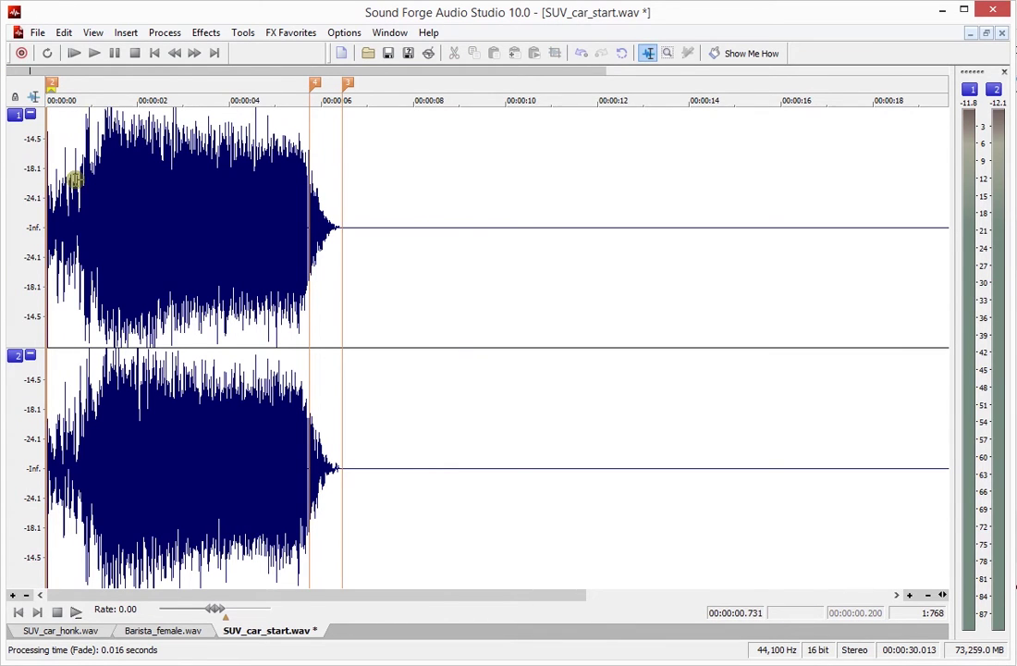
{"action": "left_click", "coordinate": [300, 316]}
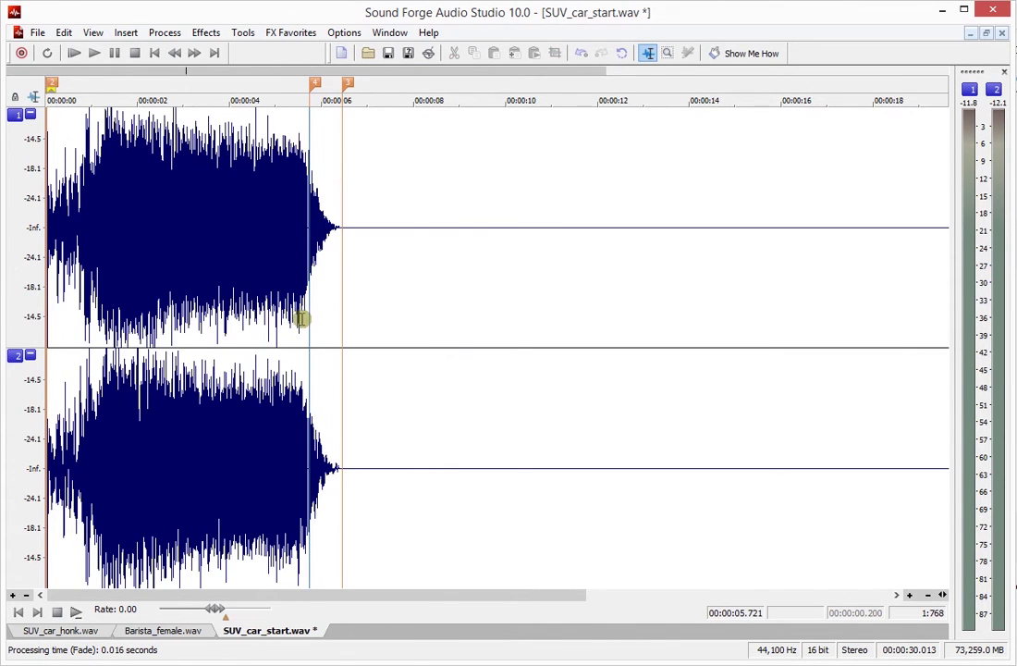
{"action": "left_click_drag", "start_coordinate": [301, 316], "coordinate": [308, 320]}
{"action": "left_click", "coordinate": [329, 345]}
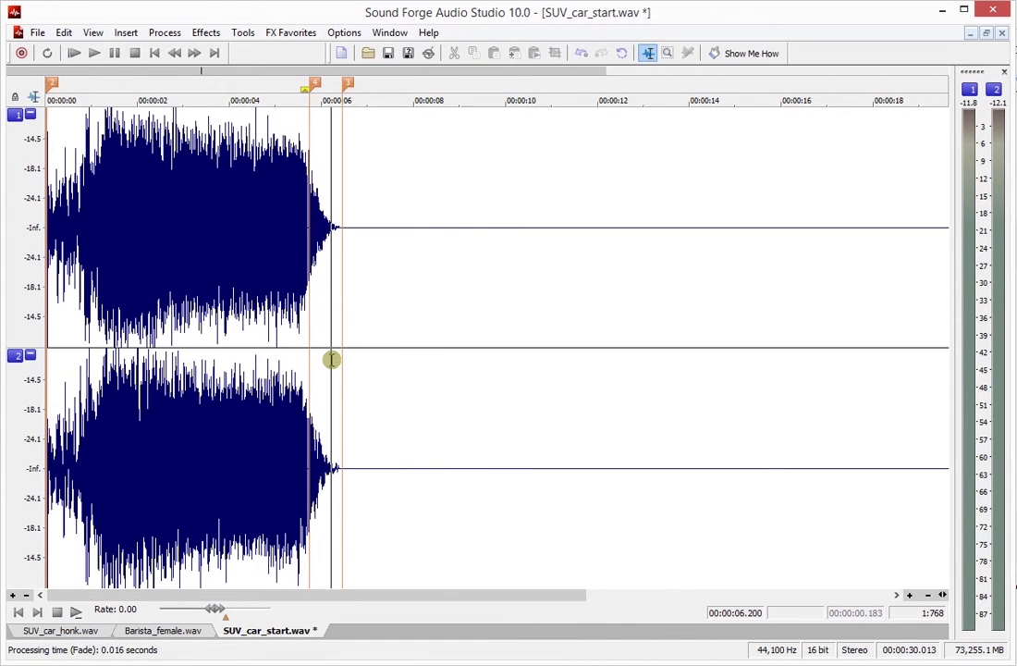
Undo the fade-out and the muting around the last two markers
{"action": "left_click", "coordinate": [361, 347]}
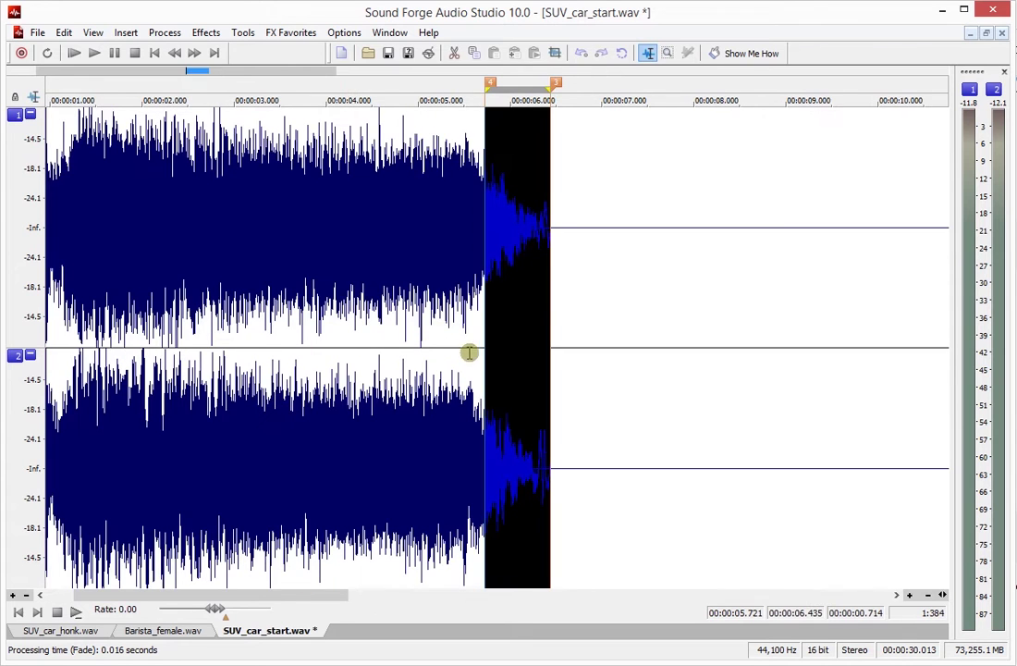
{"action": "key", "text": "ctrl+z"}
{"action": "left_click", "coordinate": [522, 341]}
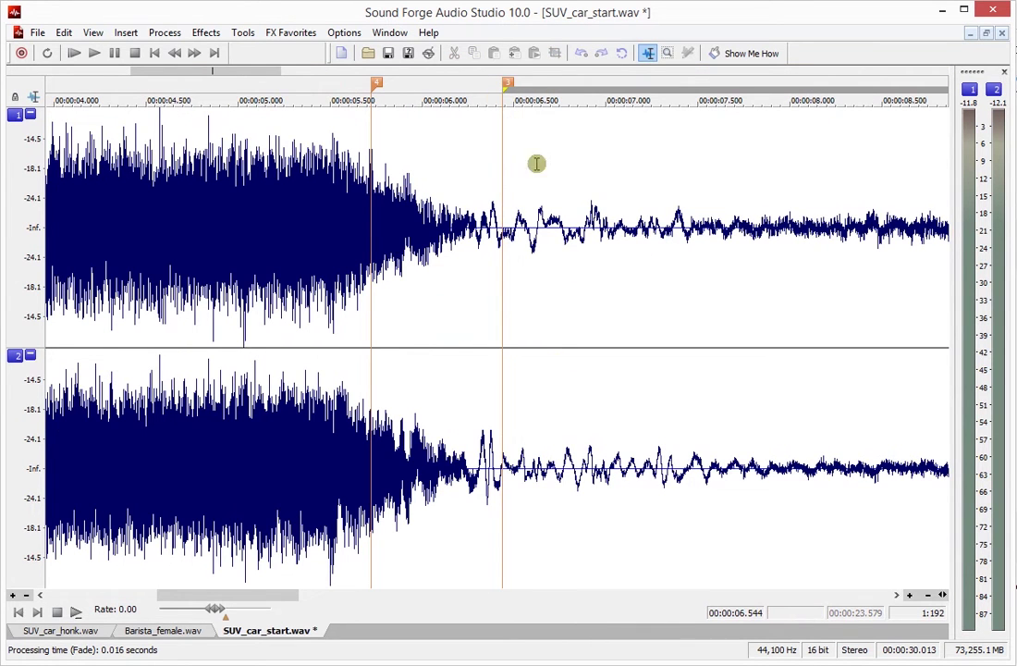
Move the last marker to about 8.07 seconds and fade out the audio from the 5.721-second marker up to it
{"action": "left_click_drag", "start_coordinate": [512, 83], "coordinate": [814, 83]}
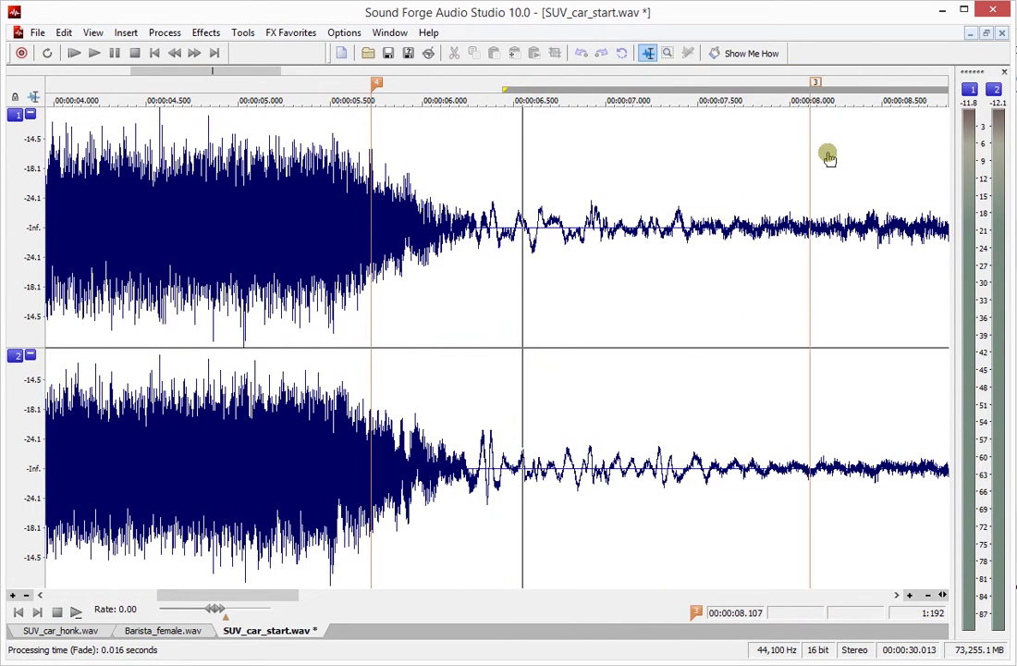
{"action": "left_click", "coordinate": [612, 329]}
{"action": "double_click", "coordinate": [612, 330]}
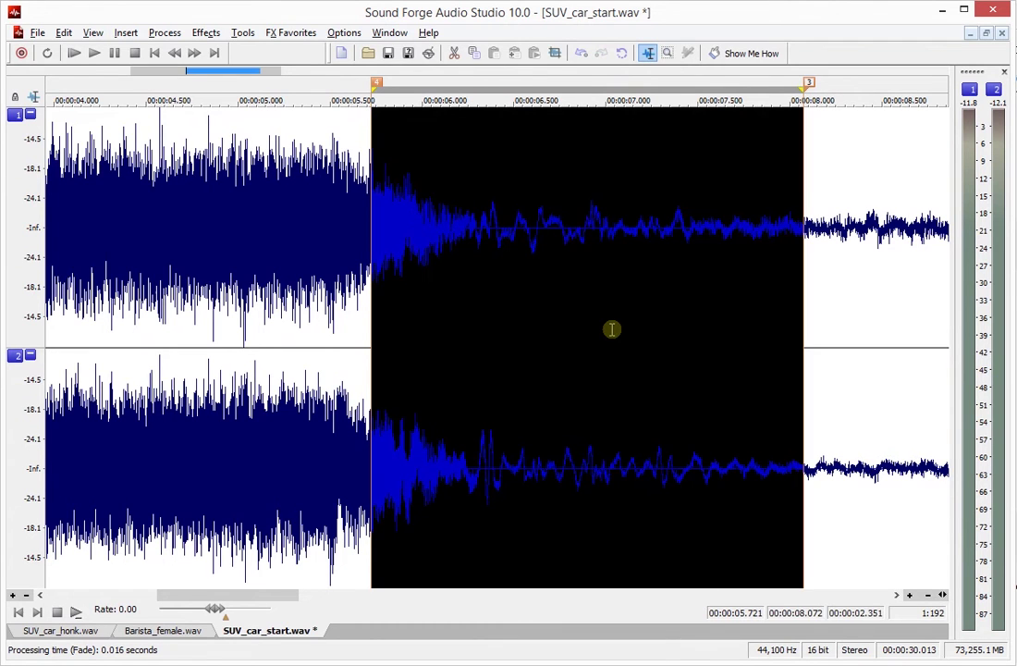
{"action": "key", "text": "ctrl+y"}
{"action": "left_click", "coordinate": [344, 295]}
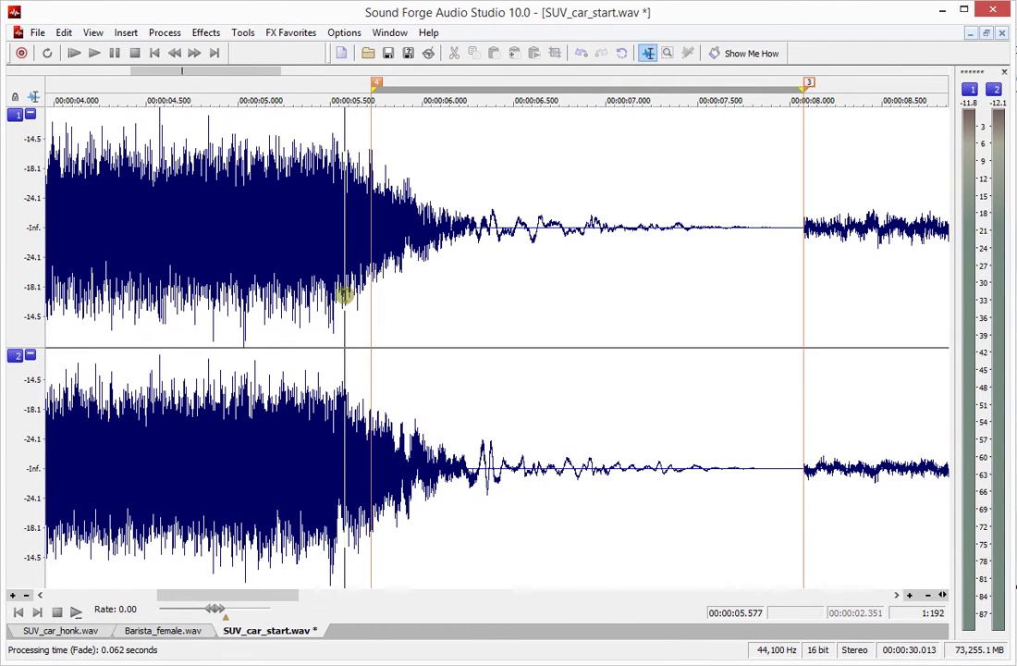
Mute everything after the 8.072-second marker and audition the ending from about 4.7 seconds
{"action": "double_click", "coordinate": [893, 334]}
{"action": "key", "text": "alt+p"}
{"action": "key", "text": "m"}
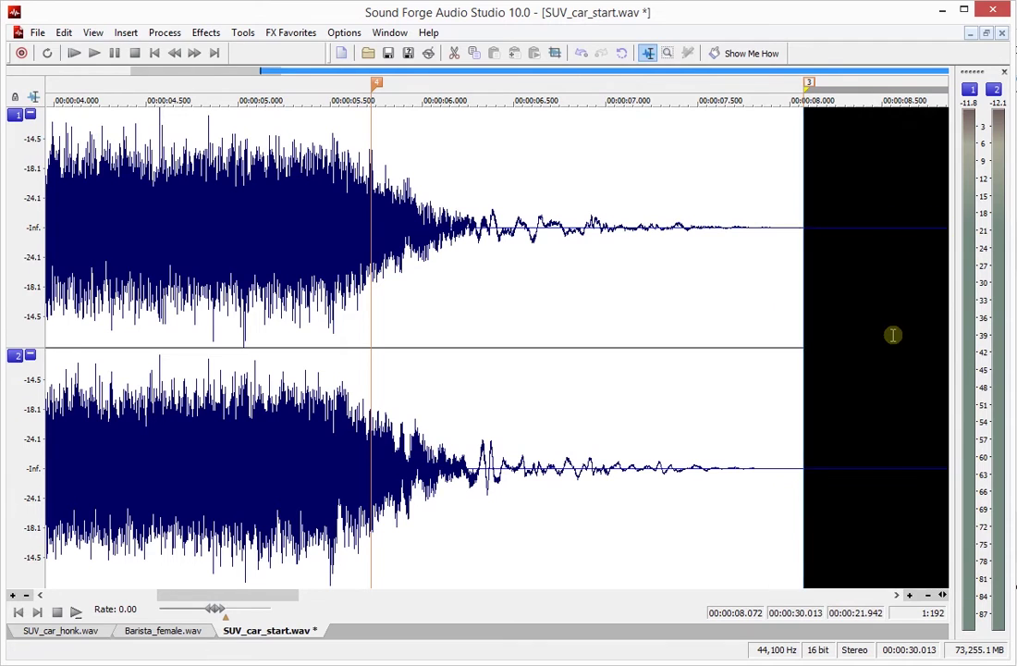
{"action": "left_click", "coordinate": [239, 320]}
{"action": "key", "text": "space"}
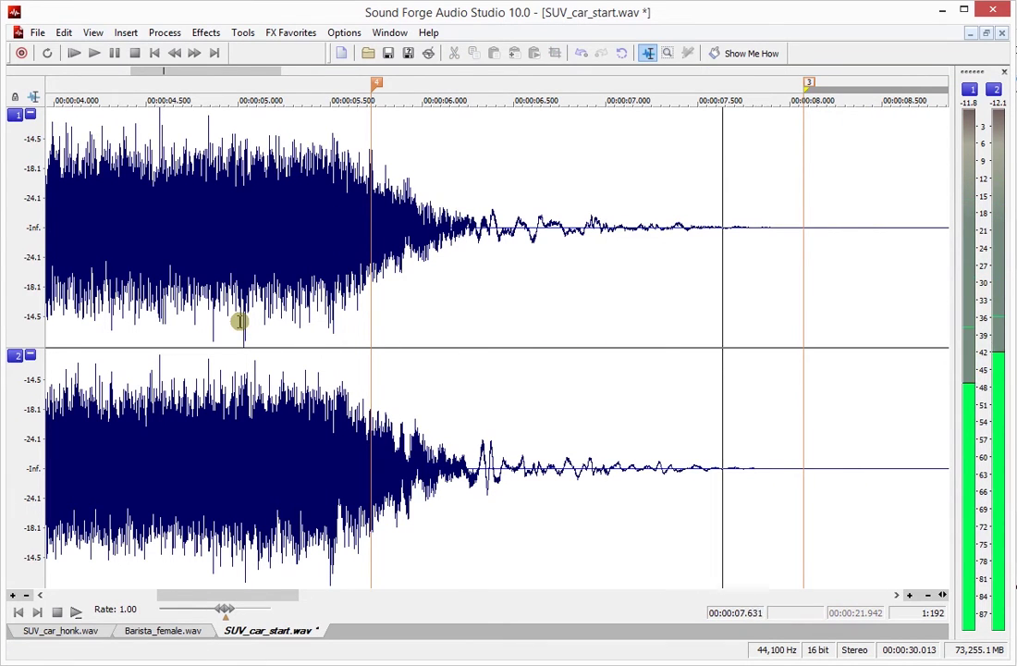
{"action": "left_click", "coordinate": [180, 321]}
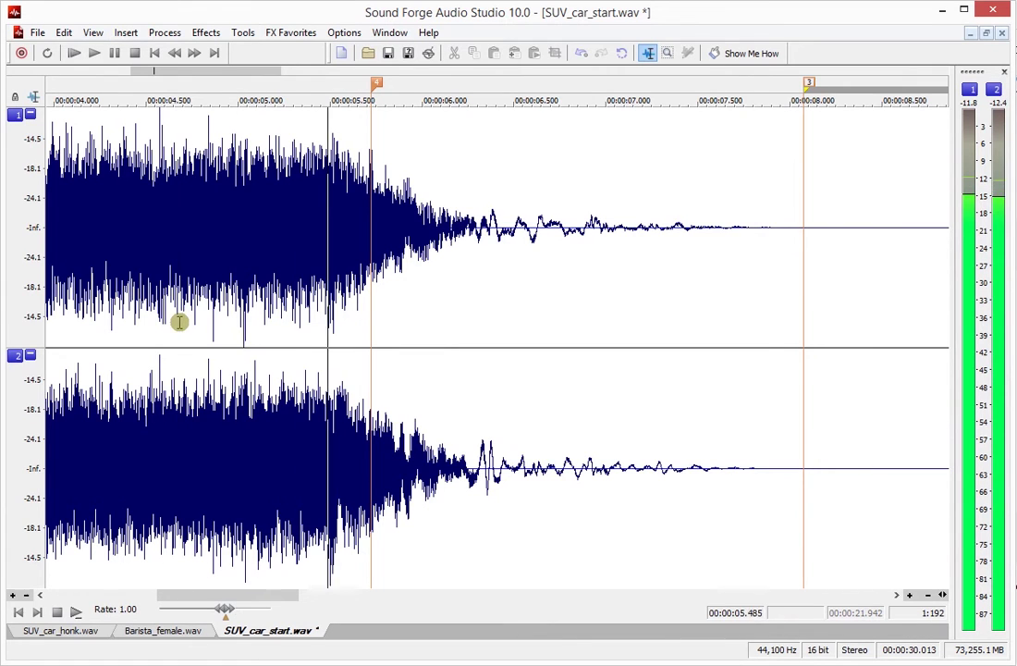
{"action": "left_click", "coordinate": [134, 52]}
Undo the muting after the last marker and the long fade-out before it
{"action": "double_click", "coordinate": [860, 384]}
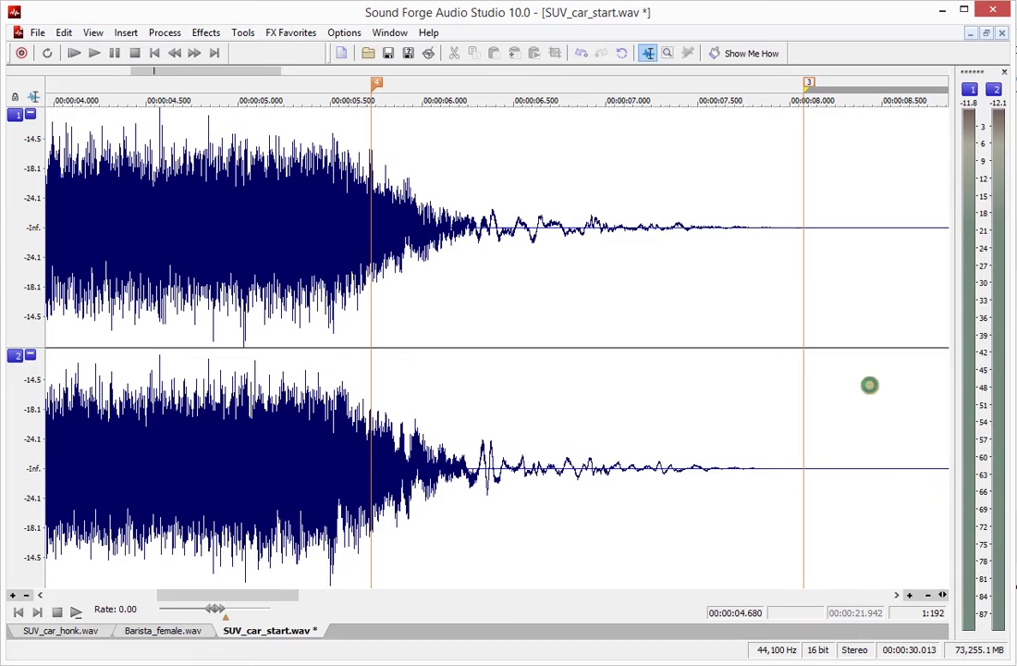
{"action": "key", "text": "ctrl+z"}
{"action": "left_click", "coordinate": [591, 324]}
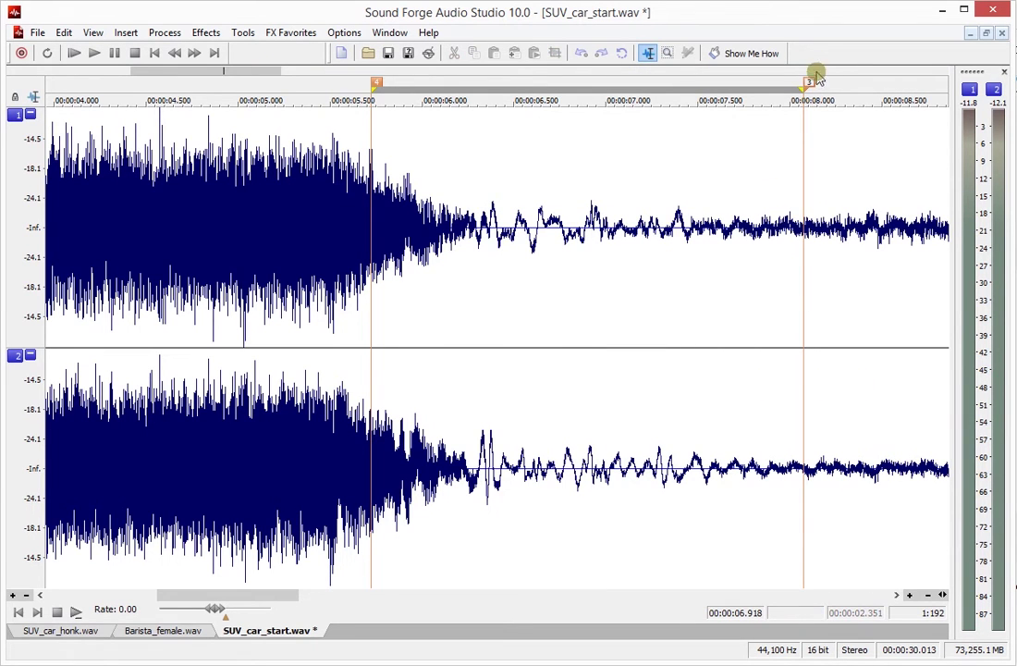
Move the last marker back to about 6.44 seconds and fade out the audio between it and the 5.721-second marker
{"action": "left_click_drag", "start_coordinate": [810, 85], "coordinate": [511, 159]}
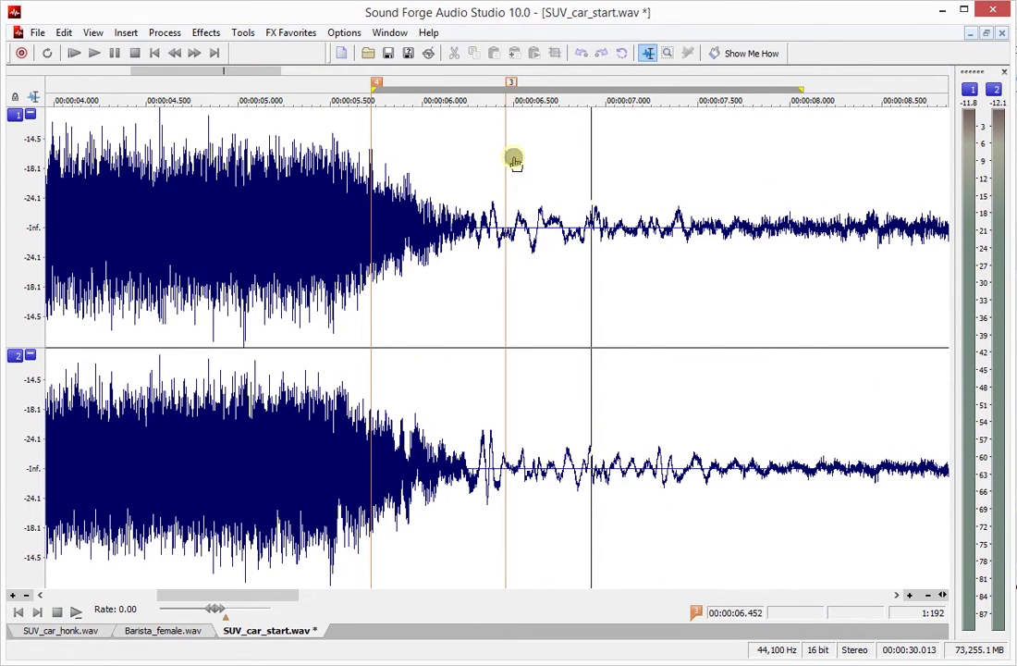
{"action": "double_click", "coordinate": [451, 352]}
{"action": "key", "text": "alt+p"}
{"action": "key", "text": "f"}
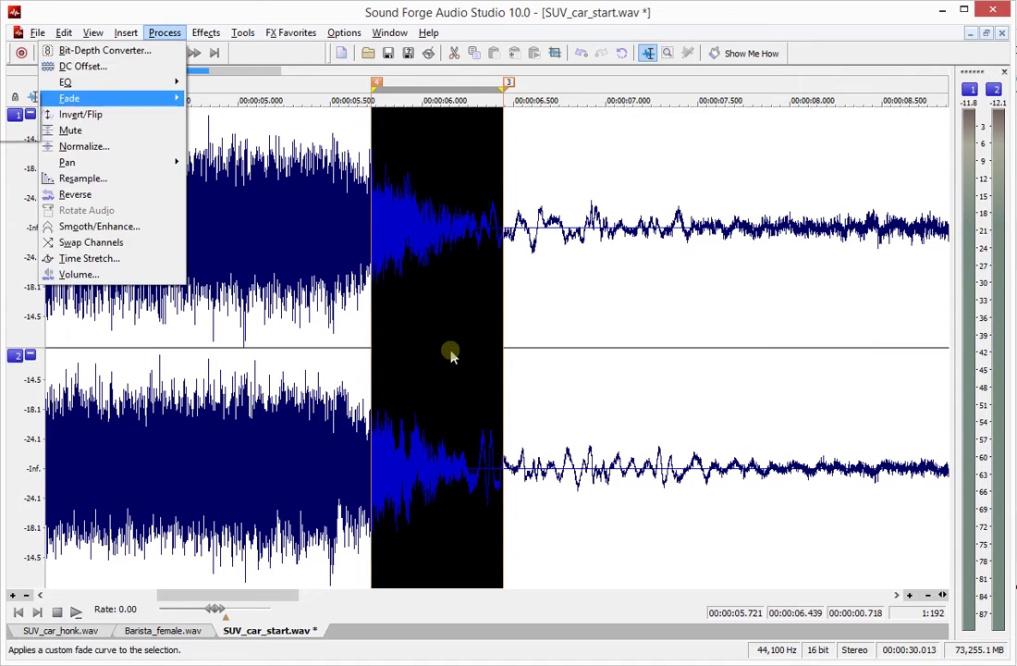
{"action": "key", "text": "o"}
{"action": "left_click", "coordinate": [647, 341]}
Compare the faded tail with the unmuted audio after the last marker, and undo the fade-out
{"action": "scroll", "coordinate": [665, 384], "scroll_direction": "down", "scroll_amount": 3}
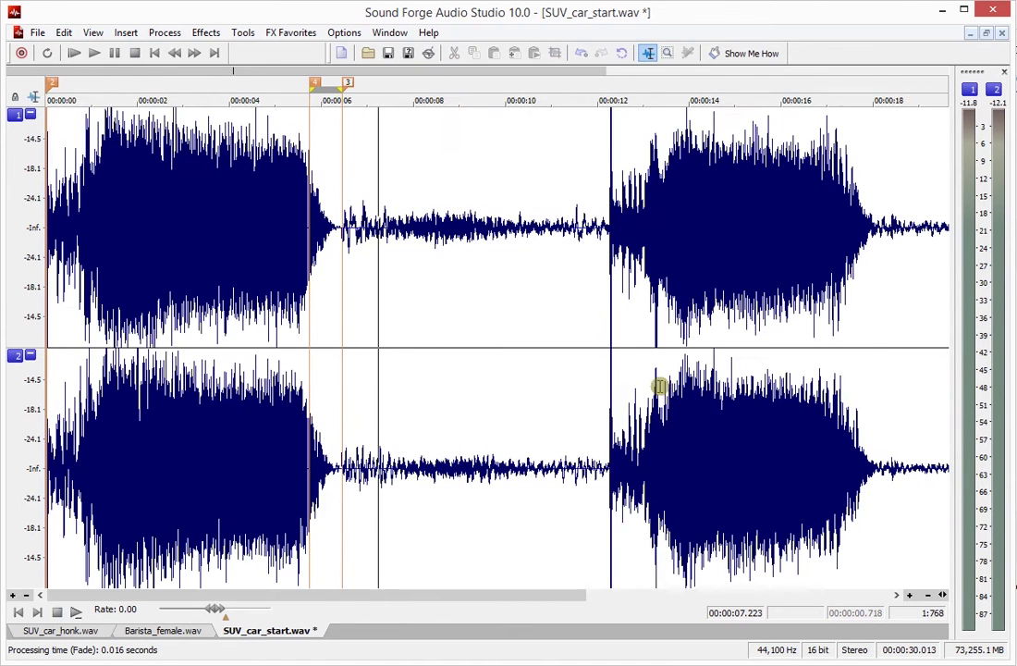
{"action": "scroll", "coordinate": [601, 377], "scroll_direction": "up", "scroll_amount": 2}
{"action": "scroll", "coordinate": [496, 367], "scroll_direction": "down", "scroll_amount": 1}
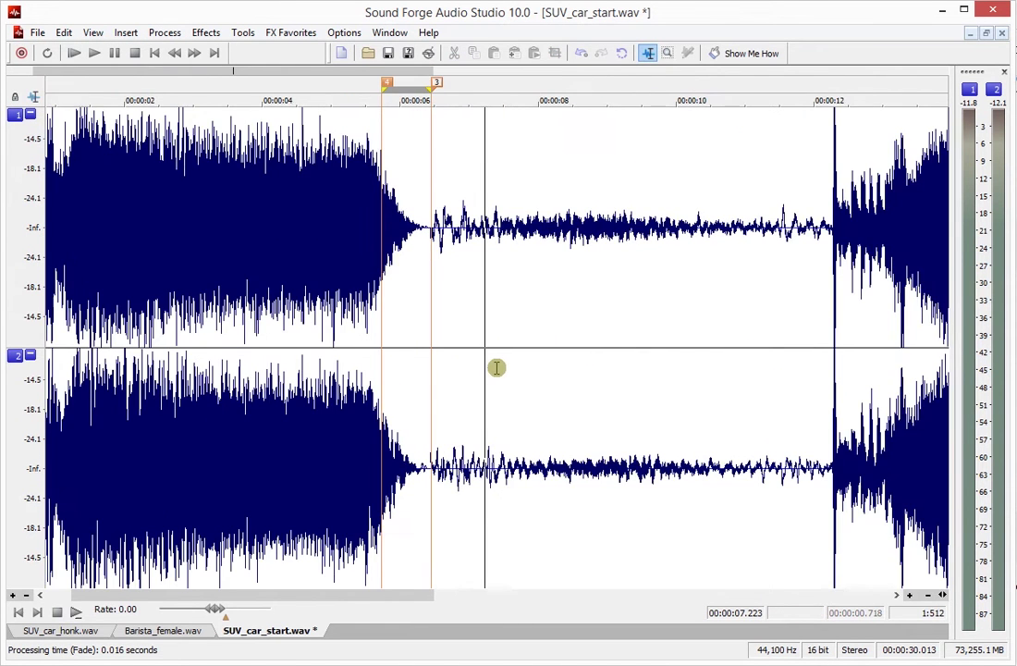
{"action": "scroll", "coordinate": [496, 367], "scroll_direction": "down", "scroll_amount": 1}
{"action": "scroll", "coordinate": [497, 367], "scroll_direction": "up", "scroll_amount": 4}
{"action": "double_click", "coordinate": [497, 367]}
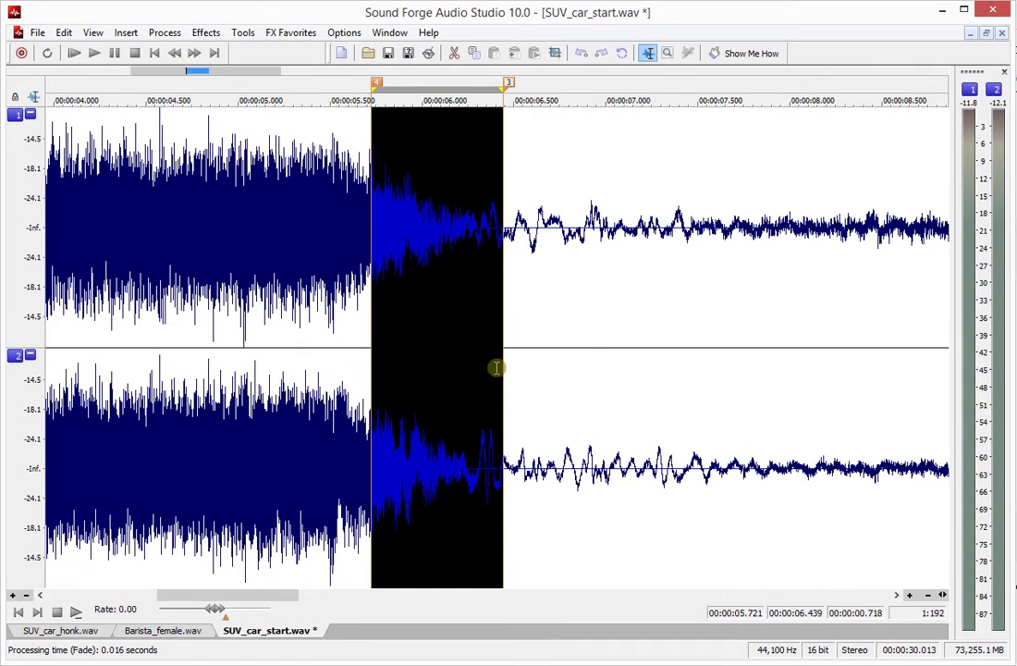
{"action": "key", "text": "ctrl+z"}
Undo all remaining edits and markers until the file is back in its original state
{"action": "scroll", "coordinate": [447, 451], "scroll_direction": "down", "scroll_amount": 4}
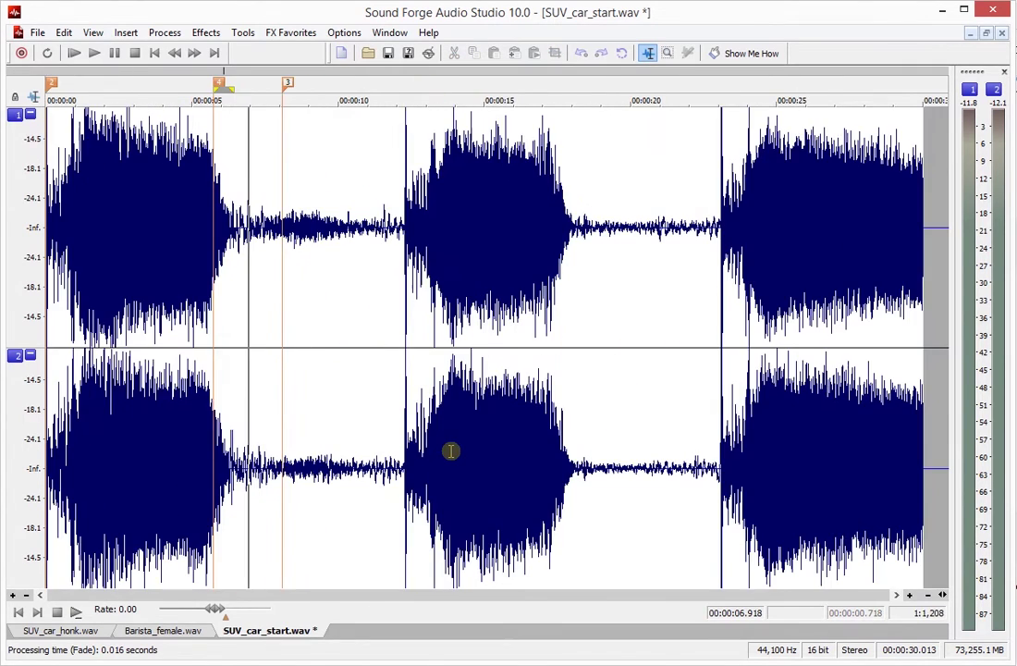
{"action": "key", "text": "ctrl+z"}
{"action": "key", "text": "ctrl+z"}
{"action": "scroll", "coordinate": [410, 413], "scroll_direction": "down", "scroll_amount": 5}
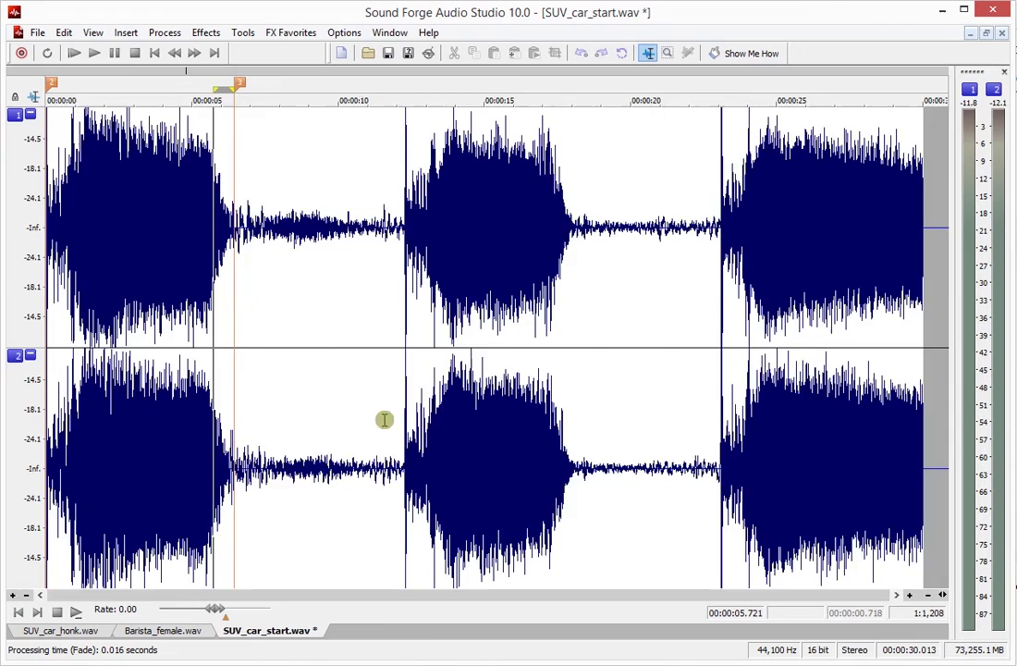
{"action": "key", "text": "ctrl+z"}
{"action": "key", "text": "ctrl+z"}
{"action": "key", "text": "ctrl+z"}
{"action": "key", "text": "ctrl+z"}
{"action": "scroll", "coordinate": [537, 417], "scroll_direction": "down", "scroll_amount": 4}
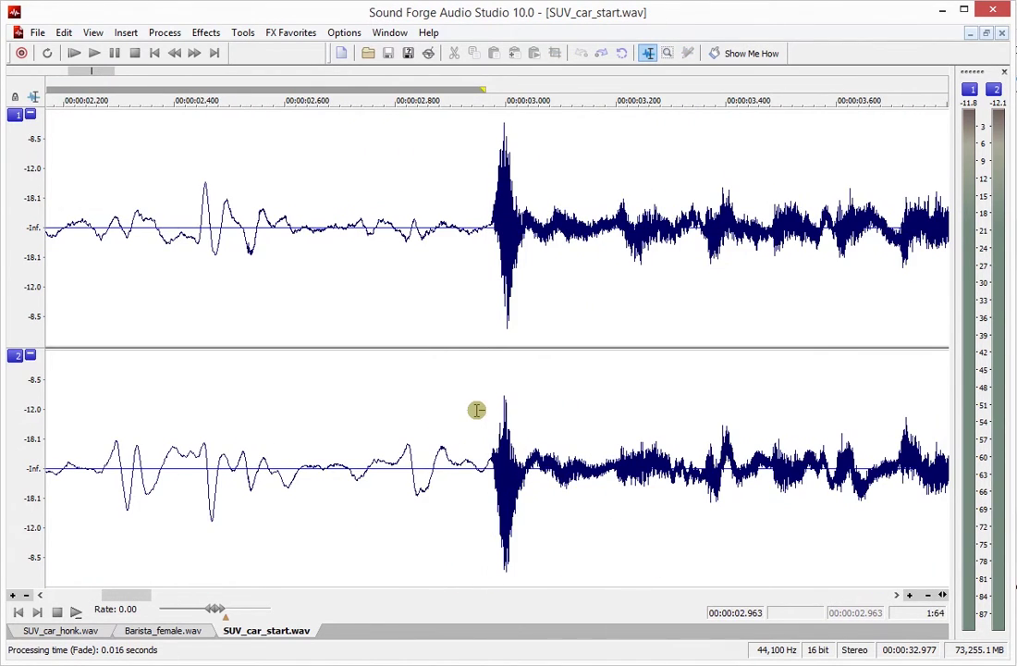
Select the quiet passage from 9.776 to 10.194 seconds after the first engine run and examine its noise level closely
{"action": "scroll", "coordinate": [476, 410], "scroll_direction": "down", "scroll_amount": 3}
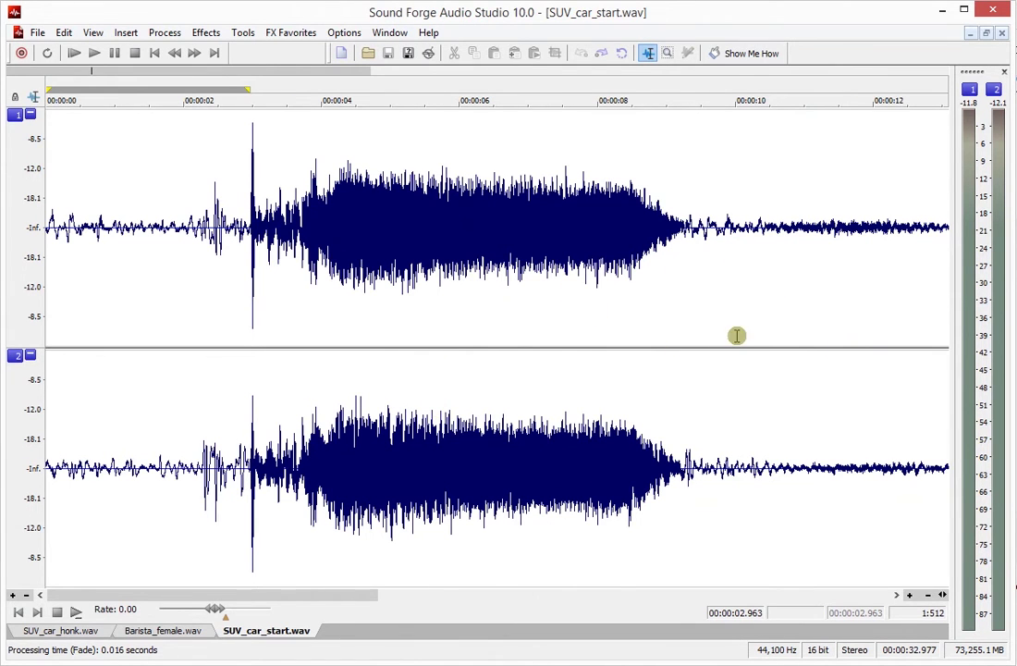
{"action": "left_click_drag", "start_coordinate": [721, 332], "coordinate": [749, 330]}
{"action": "scroll", "coordinate": [751, 345], "scroll_direction": "up", "scroll_amount": 4}
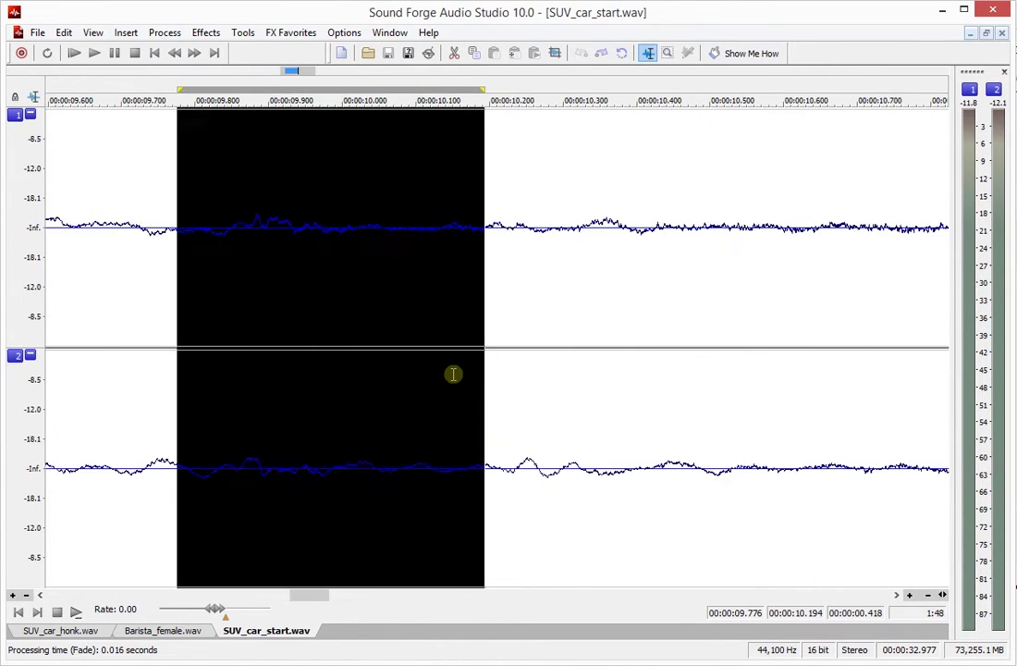
{"action": "scroll", "coordinate": [453, 374], "scroll_direction": "up", "scroll_amount": 1}
{"action": "scroll", "coordinate": [452, 373], "scroll_direction": "up", "scroll_amount": 3, "text": "ctrl"}
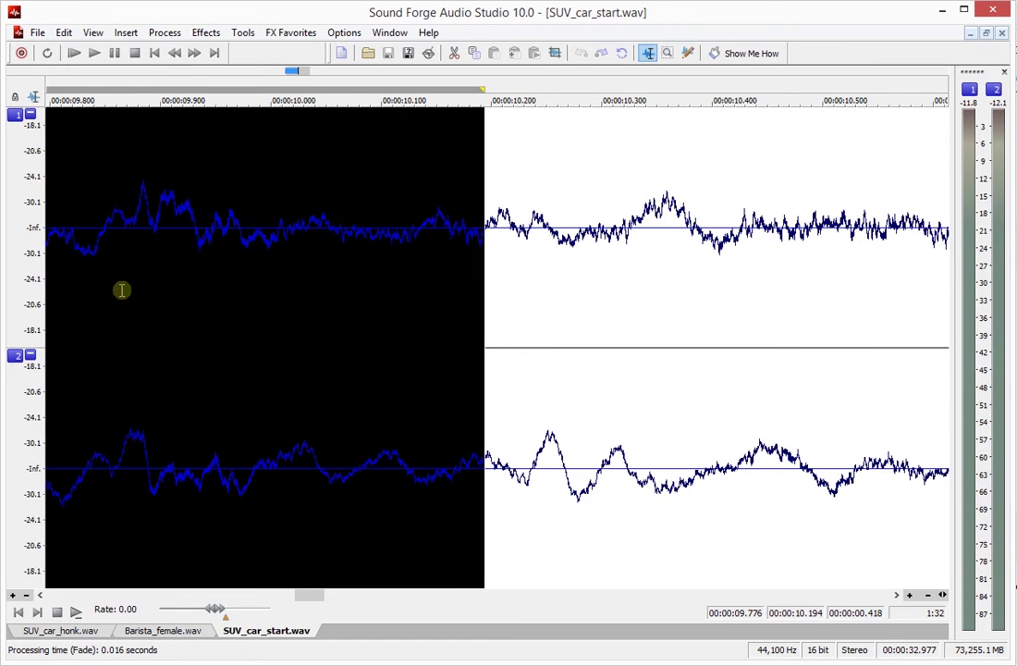
{"action": "scroll", "coordinate": [122, 290], "scroll_direction": "down", "scroll_amount": 5}
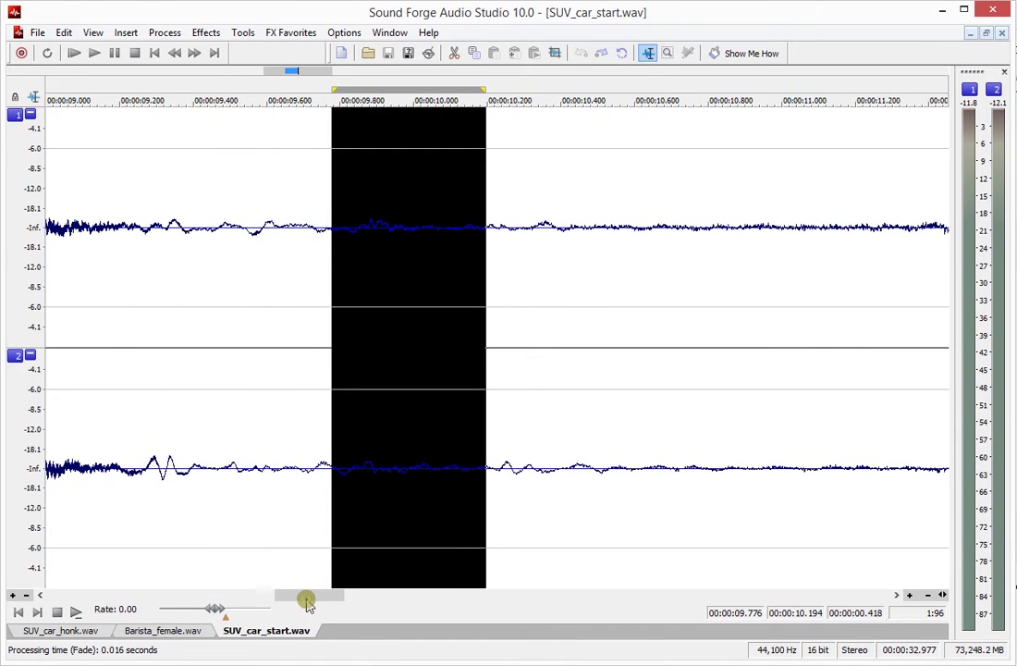
Examine the waveform level of the background noise just before the first ignition burst near 3 seconds
{"action": "left_click_drag", "start_coordinate": [307, 601], "coordinate": [150, 595]}
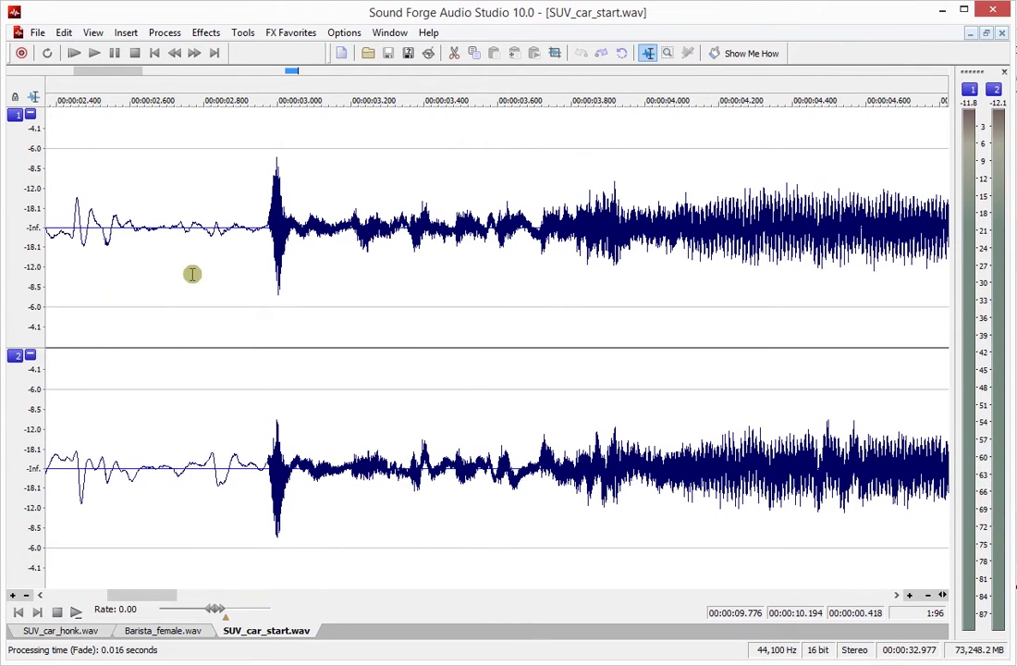
{"action": "key", "text": "shift+Up"}
{"action": "key", "text": "shift+Up"}
{"action": "key", "text": "shift+Up"}
{"action": "key", "text": "shift+Up"}
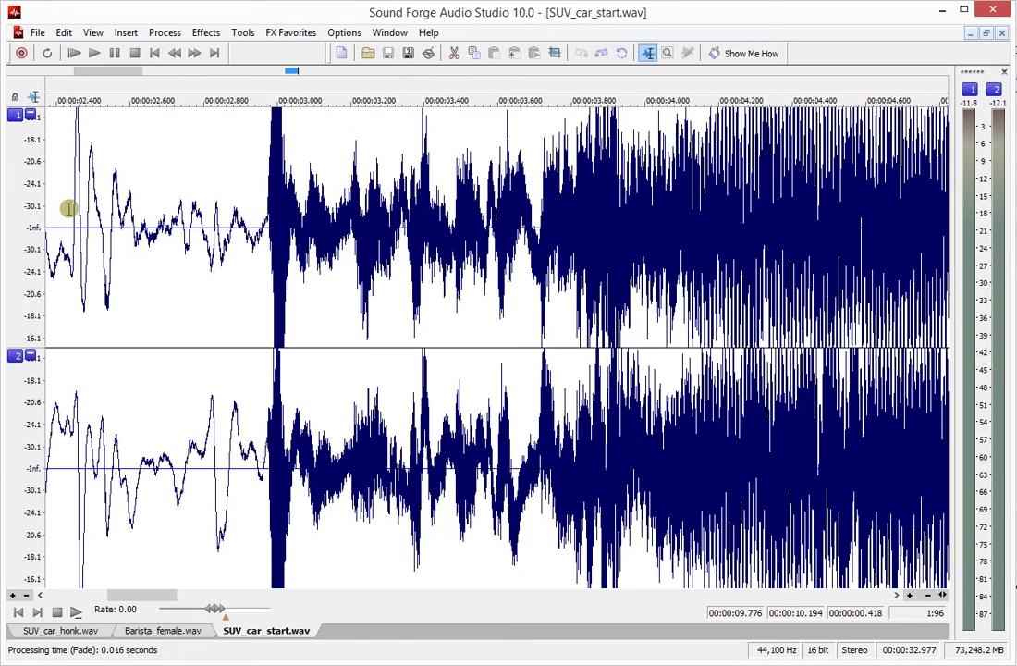
{"action": "key", "text": "shift+Up"}
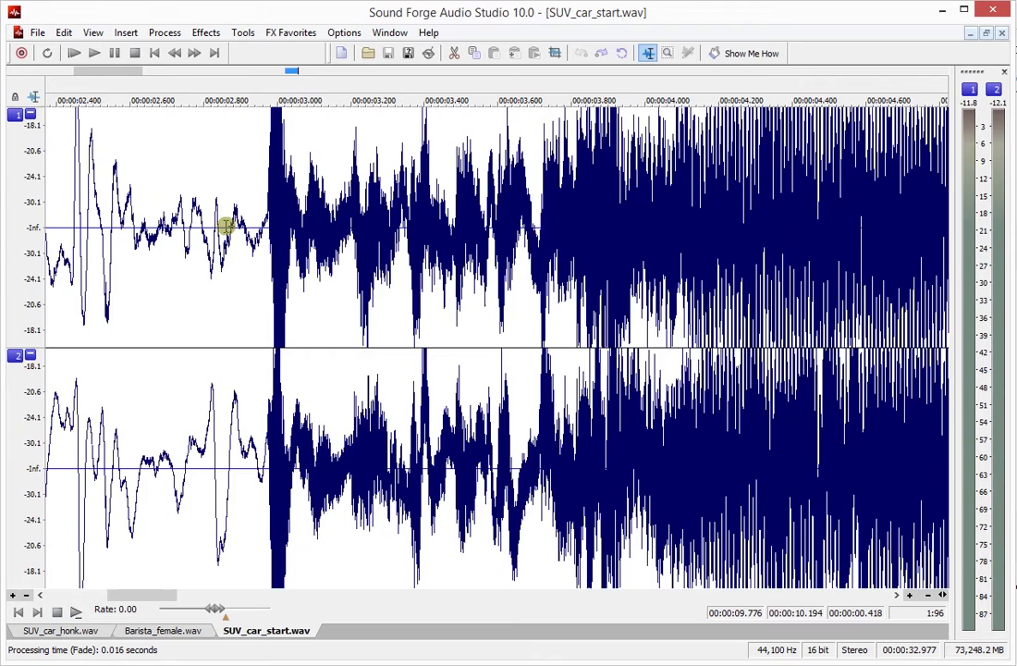
{"action": "left_click", "coordinate": [226, 224]}
{"action": "scroll", "coordinate": [264, 343], "scroll_direction": "down", "scroll_amount": 5}
{"action": "scroll", "coordinate": [257, 338], "scroll_direction": "down", "scroll_amount": 4}
{"action": "key", "text": "shift+Down"}
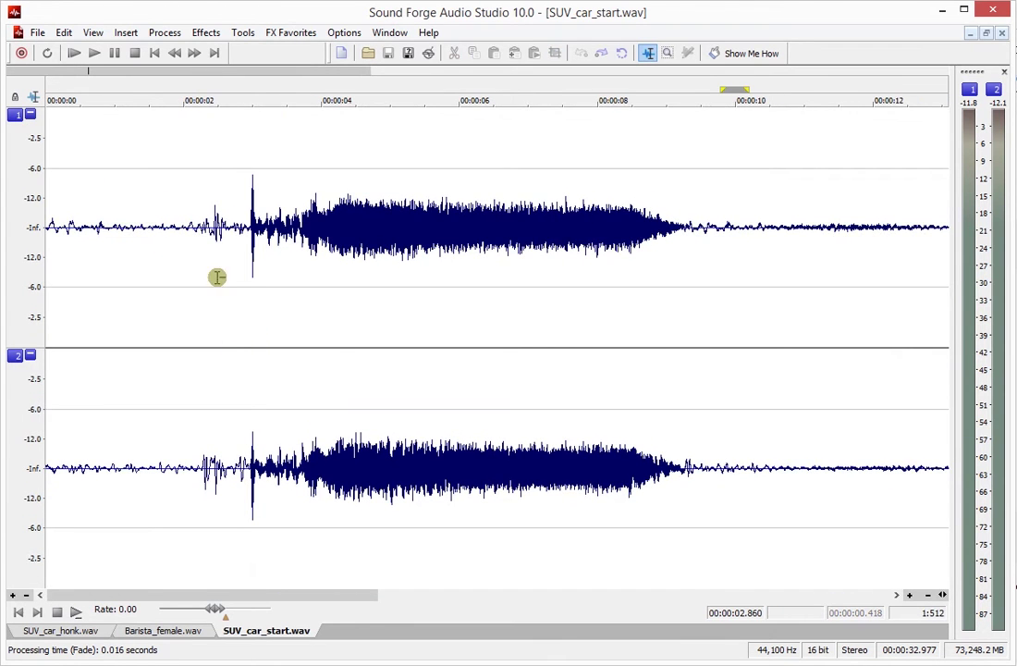
Delete the first 2.276 seconds of the recording, ahead of the first engine start
{"action": "scroll", "coordinate": [218, 277], "scroll_direction": "down", "scroll_amount": 1}
{"action": "left_click_drag", "start_coordinate": [125, 321], "coordinate": [44, 277]}
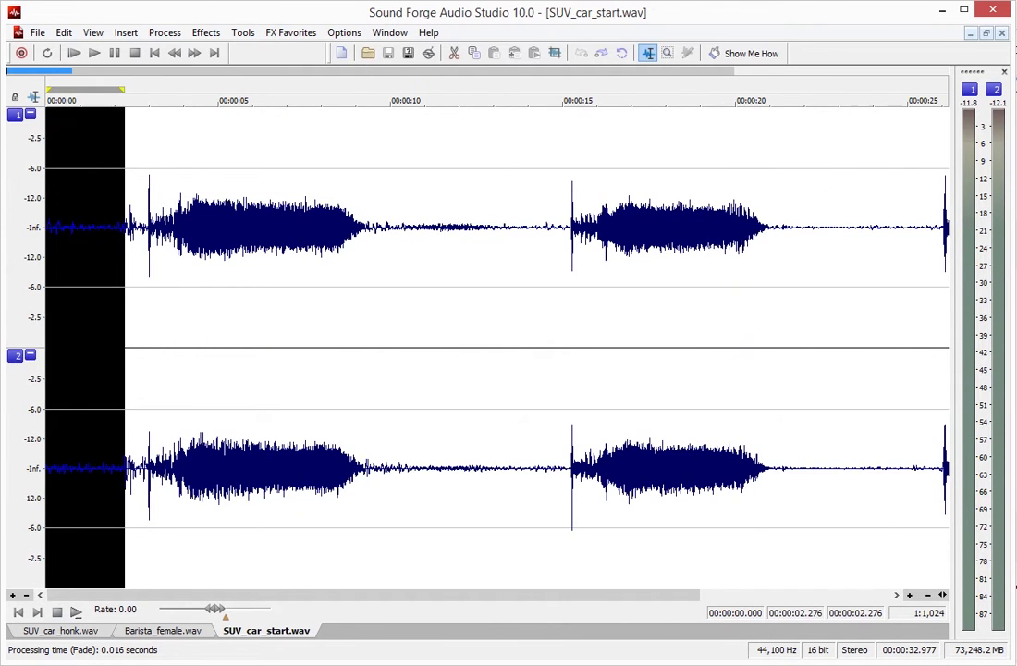
{"action": "key", "text": "Delete"}
Apply a Noise Gate with a -22.2 dB threshold, 5 ms attack and 680 ms release to the whole file
{"action": "left_click", "coordinate": [168, 34]}
{"action": "mouse_move", "coordinate": [206, 33]}
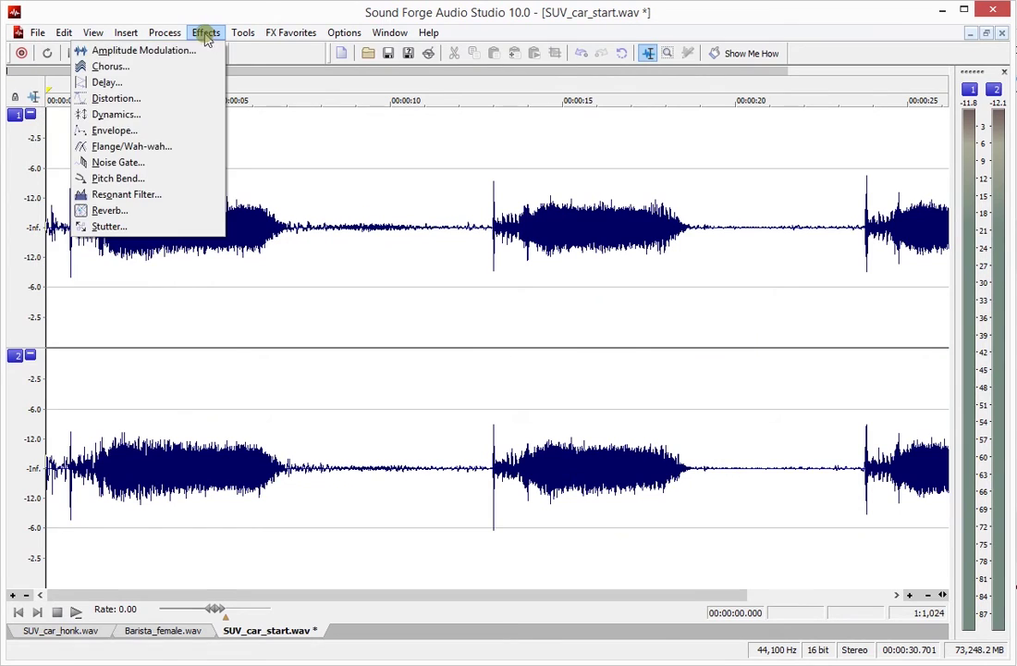
{"action": "left_click", "coordinate": [148, 162]}
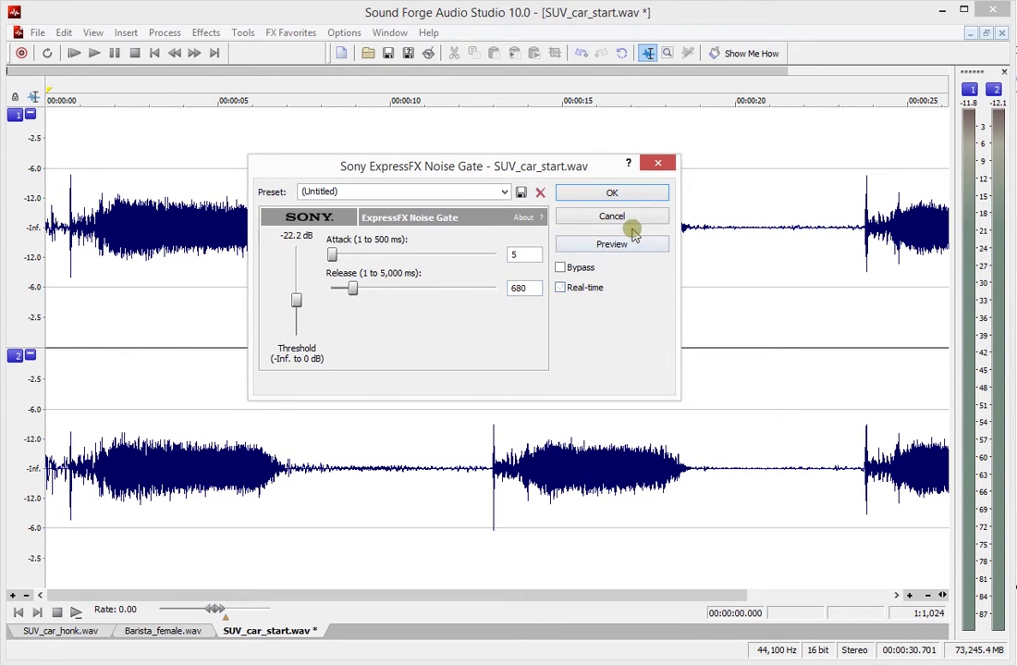
{"action": "left_click", "coordinate": [610, 192]}
Audition the gated audio several times from the beginning, listening to the noise before the ignition burst
{"action": "scroll", "coordinate": [274, 345], "scroll_direction": "up", "scroll_amount": 2}
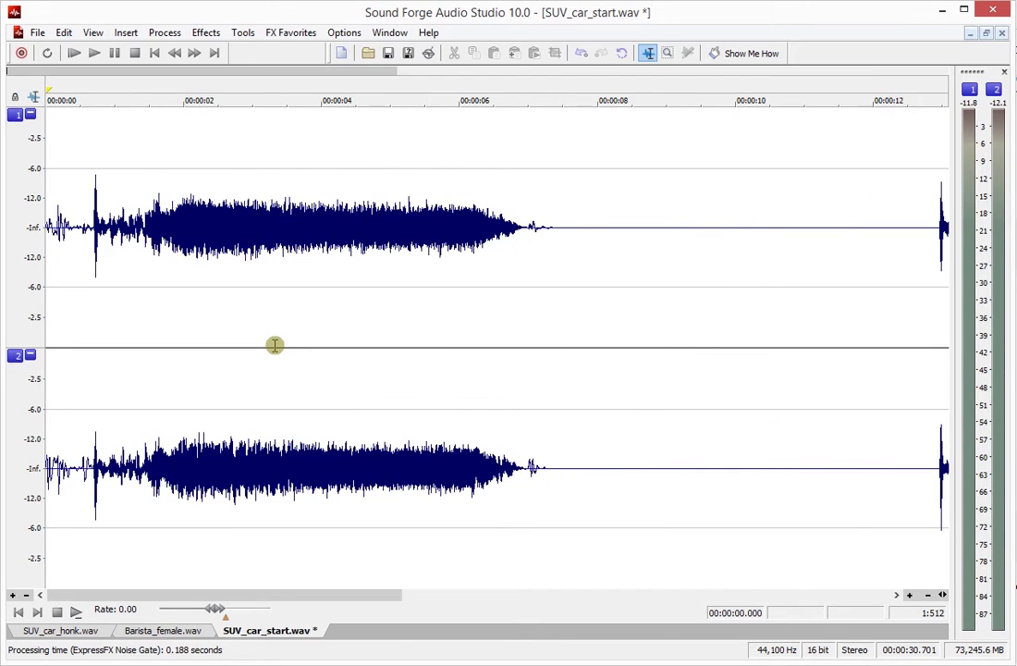
{"action": "scroll", "coordinate": [274, 346], "scroll_direction": "up", "scroll_amount": 1}
{"action": "key", "text": "space"}
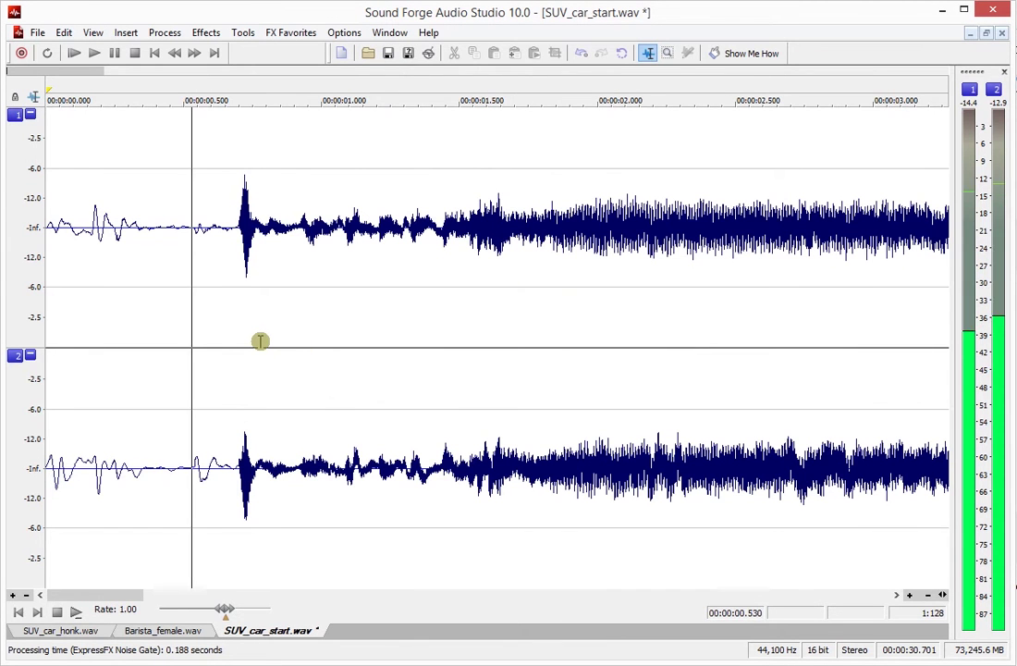
{"action": "key", "text": "space"}
{"action": "key", "text": "space"}
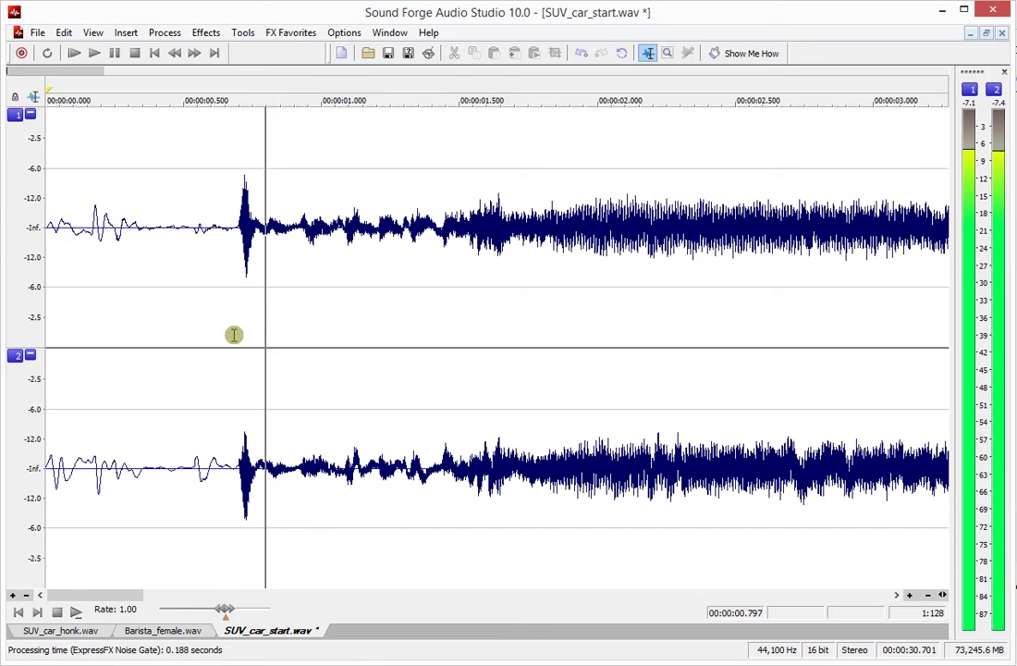
{"action": "key", "text": "space"}
{"action": "key", "text": "space"}
{"action": "key", "text": "space"}
Delete the first 0.682 seconds of the recording, up to just before the first ignition burst
{"action": "left_click", "coordinate": [220, 335]}
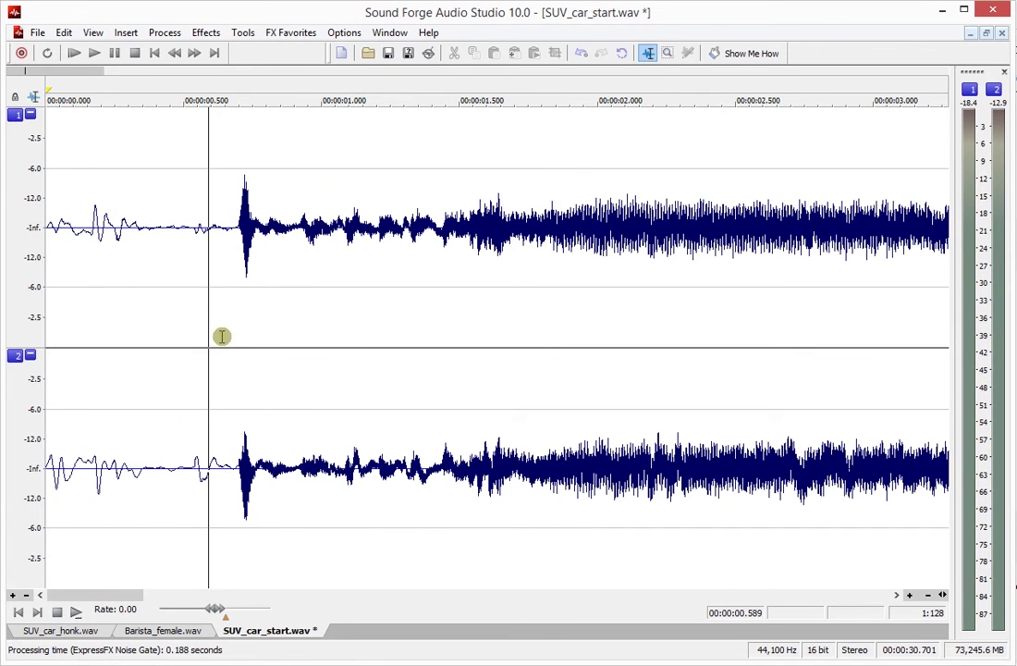
{"action": "scroll", "coordinate": [220, 336], "scroll_direction": "up", "scroll_amount": 2}
{"action": "scroll", "coordinate": [558, 375], "scroll_direction": "up", "scroll_amount": 1}
{"action": "left_click", "coordinate": [589, 316]}
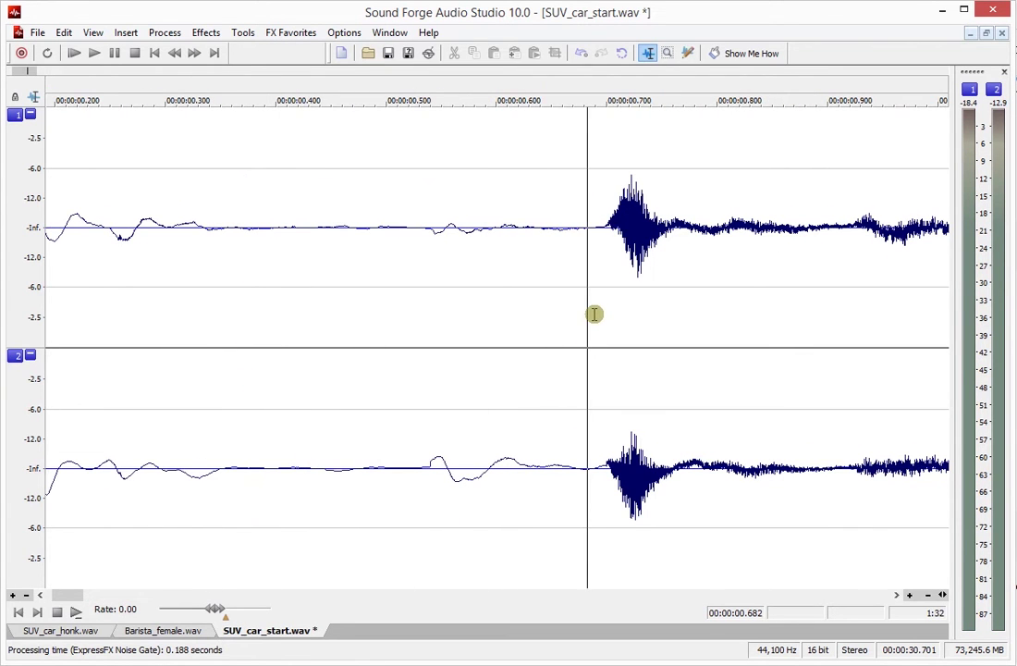
{"action": "key", "text": "shift+Home"}
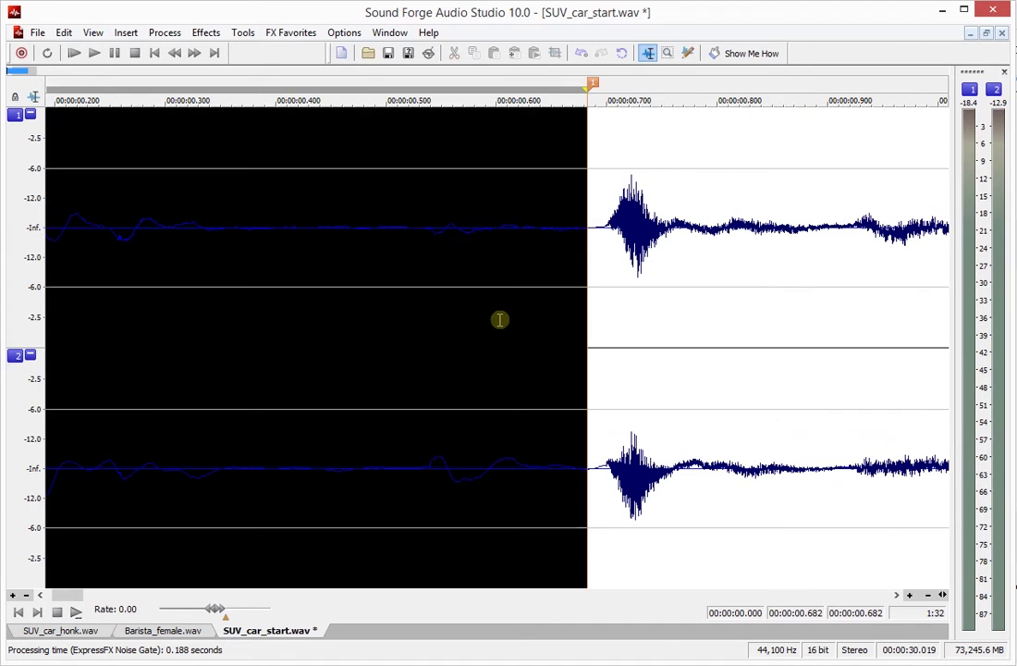
{"action": "key", "text": "Delete"}
Audition the trimmed audio from the beginning and inspect the tail where the first engine start fades out near 6 seconds
{"action": "scroll", "coordinate": [499, 410], "scroll_direction": "down", "scroll_amount": 8}
{"action": "key", "text": "space"}
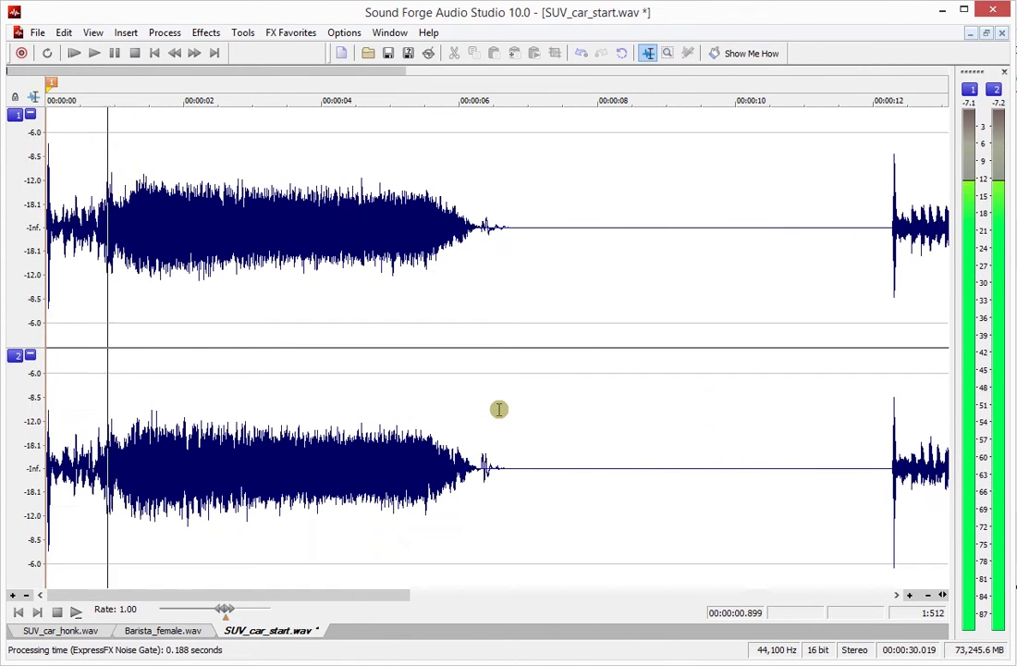
{"action": "key", "text": "shift+Up"}
{"action": "key", "text": "shift+Up"}
{"action": "key", "text": "shift+Up"}
{"action": "key", "text": "shift+Up"}
{"action": "key", "text": "shift+Up"}
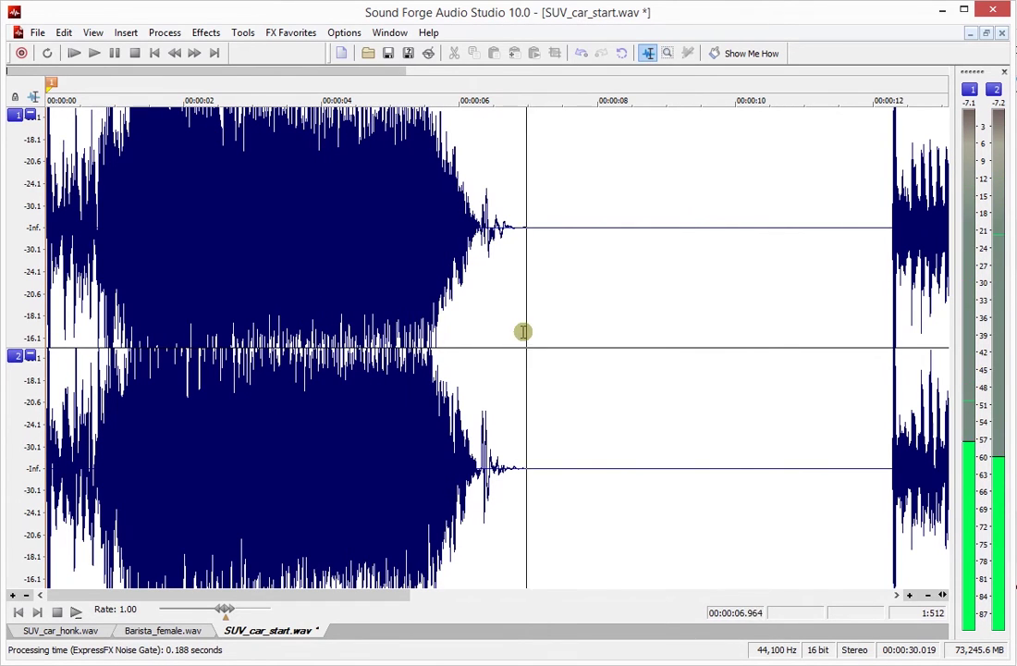
{"action": "left_click", "coordinate": [408, 292]}
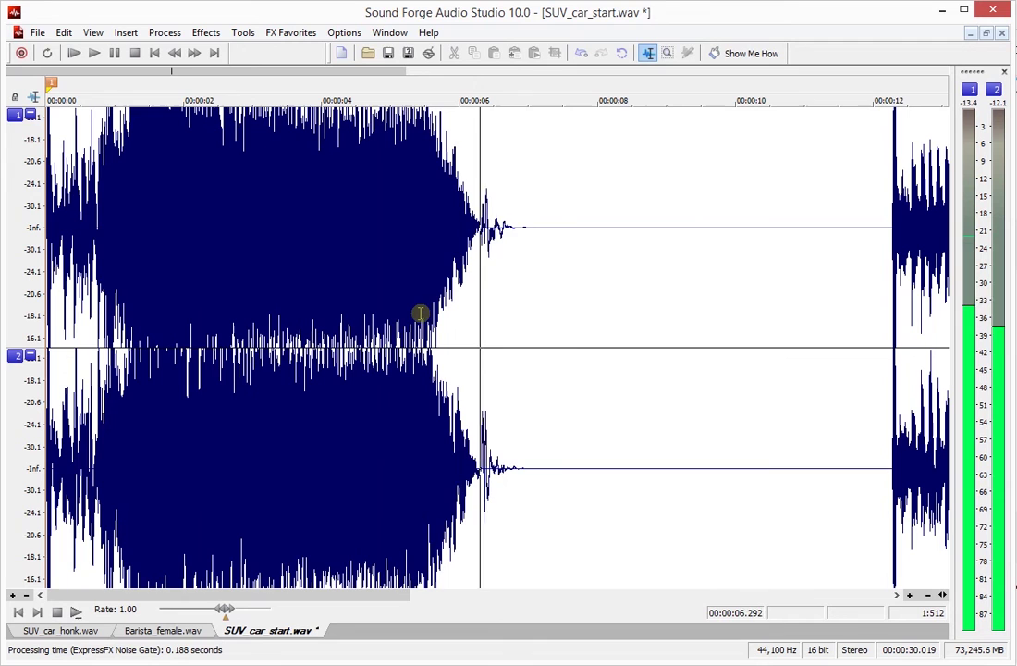
{"action": "key", "text": "space"}
{"action": "key", "text": "shift+Down"}
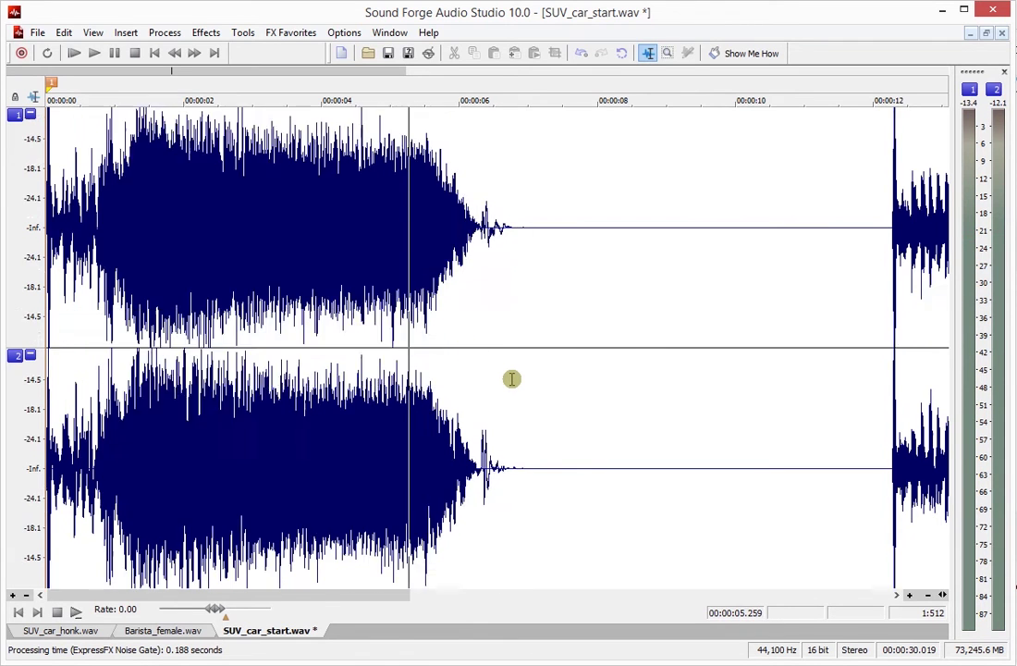
{"action": "key", "text": "shift+Down"}
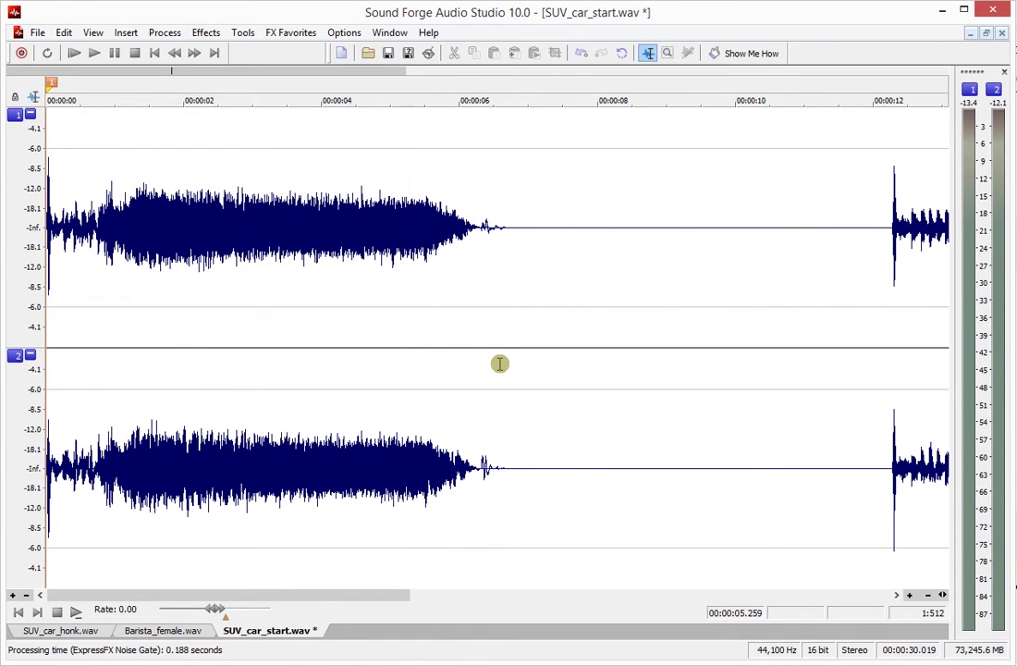
Undo the trim of the beginning and the Noise Gate applied to the whole file
{"action": "key", "text": "ctrl+z"}
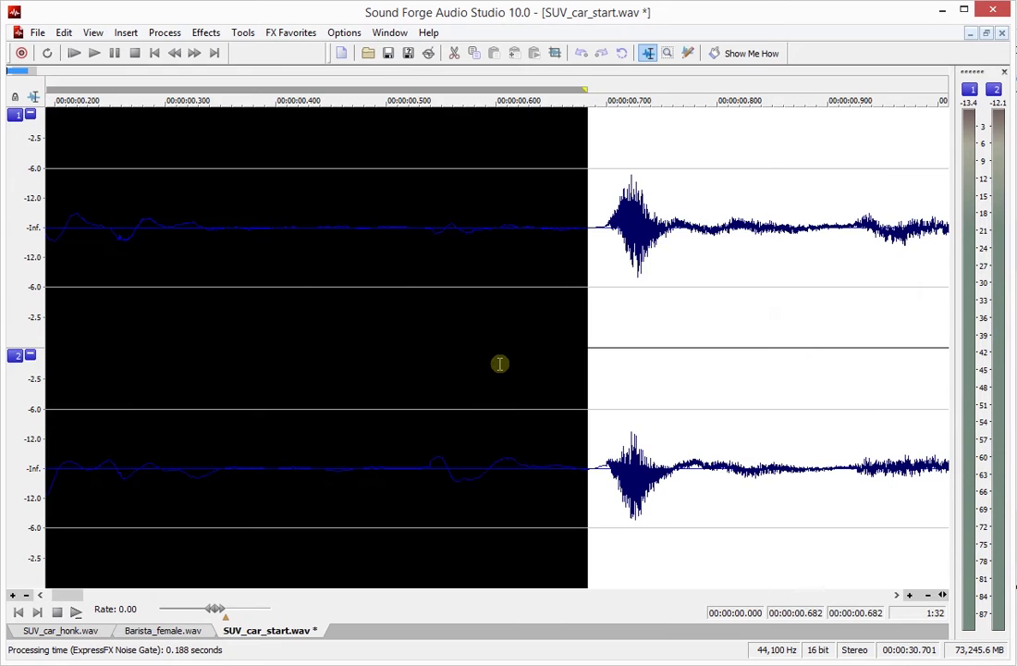
{"action": "scroll", "coordinate": [499, 363], "scroll_direction": "down", "scroll_amount": 5}
{"action": "key", "text": "ctrl+z"}
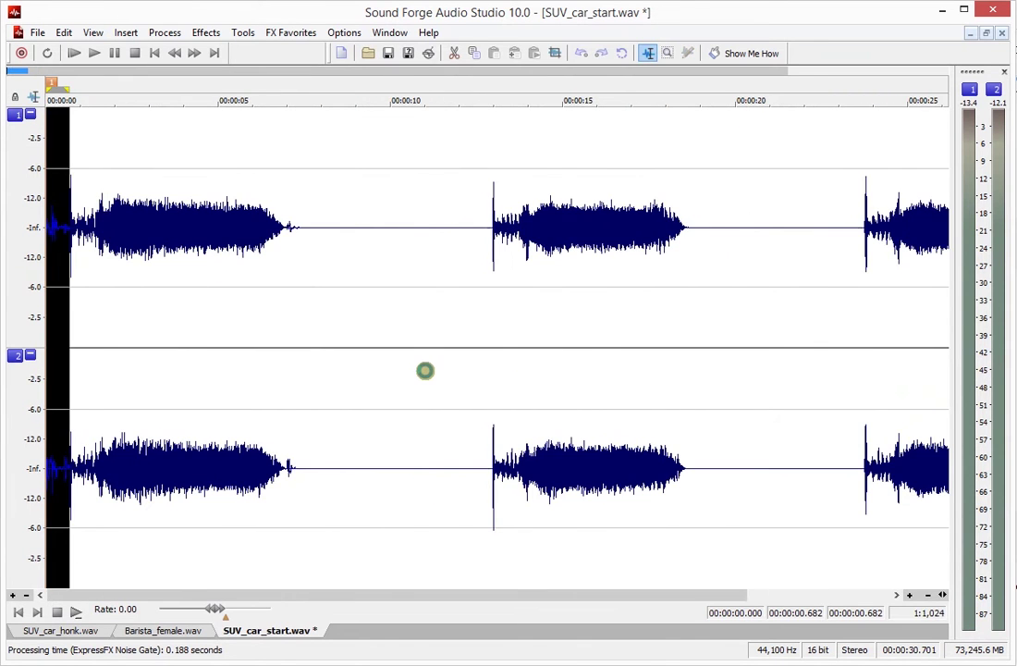
{"action": "scroll", "coordinate": [425, 371], "scroll_direction": "down", "scroll_amount": 9}
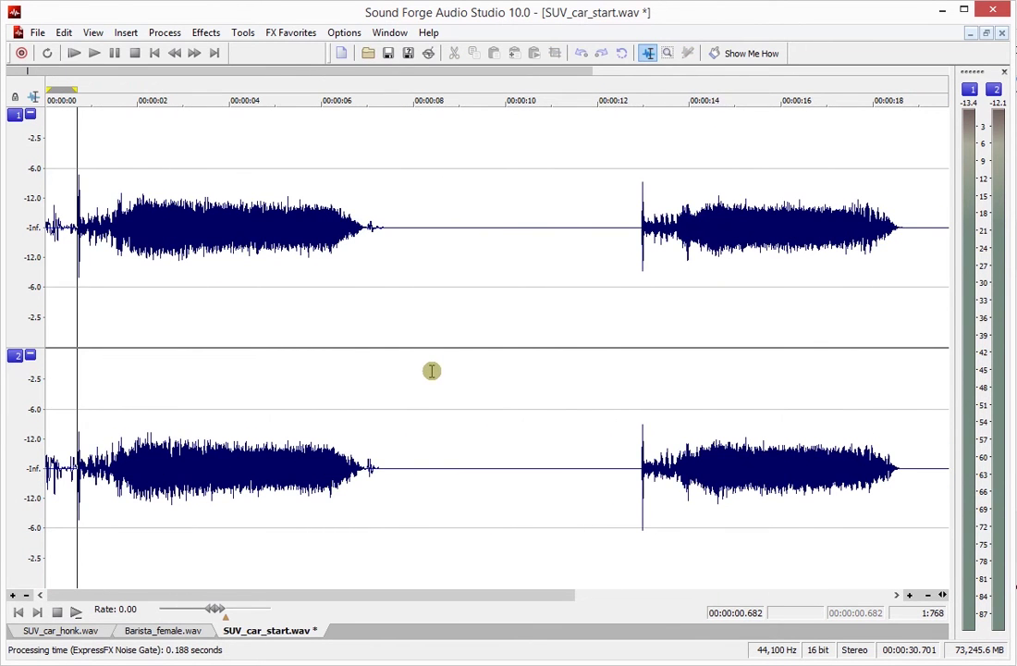
{"action": "key", "text": "ctrl+z"}
{"action": "key", "text": "ctrl+z"}
{"action": "key", "text": "ctrl+z"}
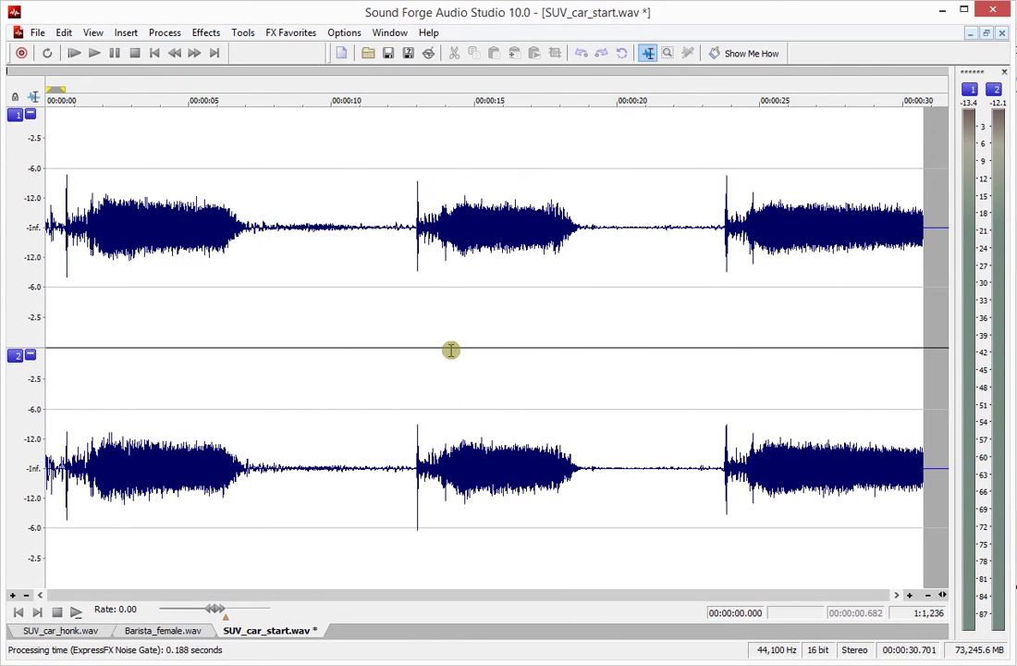
Delete about the first 0.67 seconds of the ungated recording, up to just before the first ignition burst
{"action": "scroll", "coordinate": [285, 372], "scroll_direction": "up", "scroll_amount": 8}
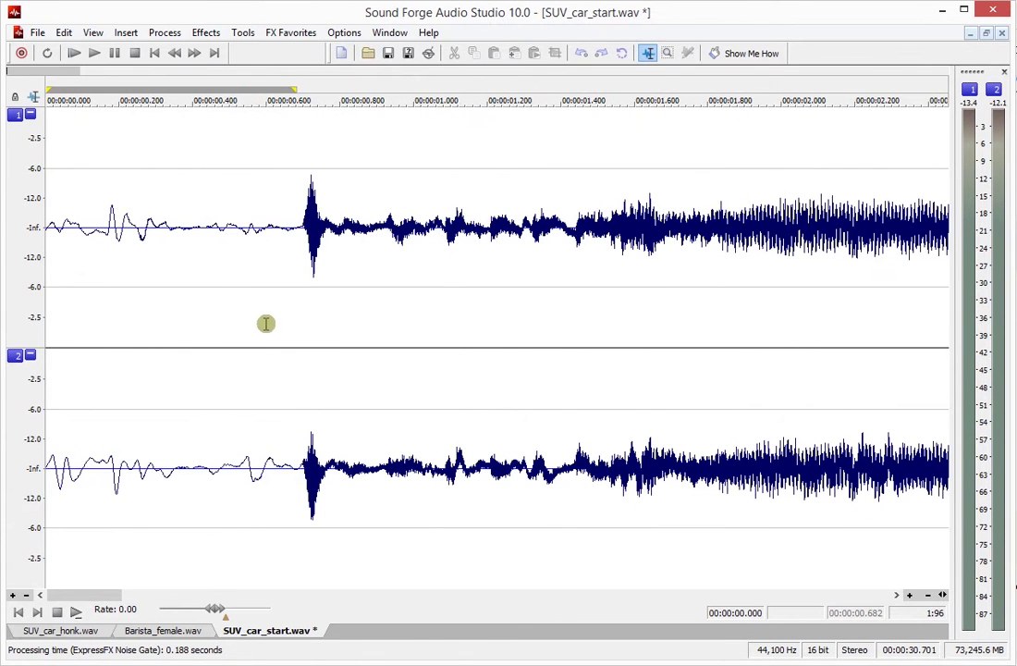
{"action": "left_click_drag", "start_coordinate": [292, 336], "coordinate": [46, 337]}
{"action": "key", "text": "Delete"}
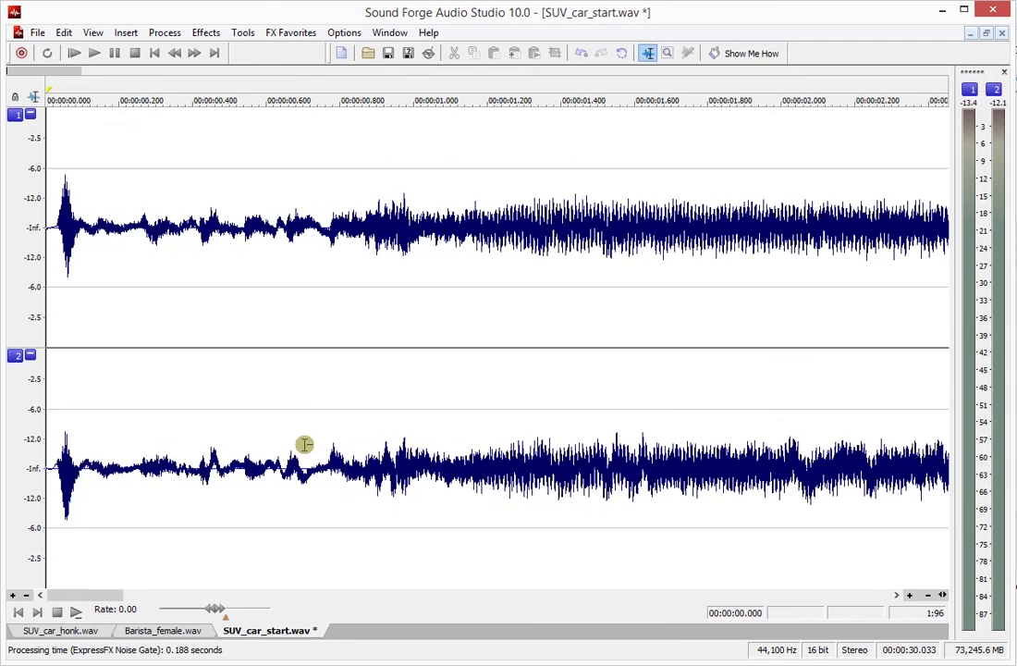
Fade in the first 0.010 seconds of the recording and clear the selection
{"action": "key", "text": "Up"}
{"action": "key", "text": "Up"}
{"action": "key", "text": "Up"}
{"action": "left_click_drag", "start_coordinate": [75, 324], "coordinate": [44, 324]}
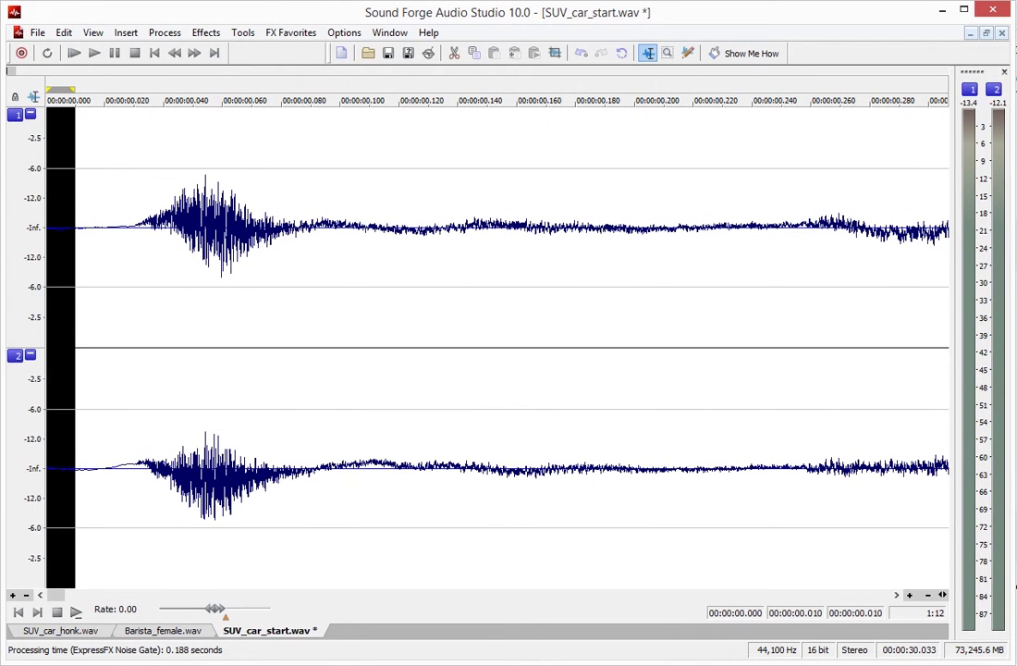
{"action": "key", "text": "shift+Up"}
{"action": "key", "text": "shift+Up"}
{"action": "key", "text": "shift+Up"}
{"action": "key", "text": "shift+Up"}
{"action": "key", "text": "shift+Up"}
{"action": "key", "text": "shift+Up"}
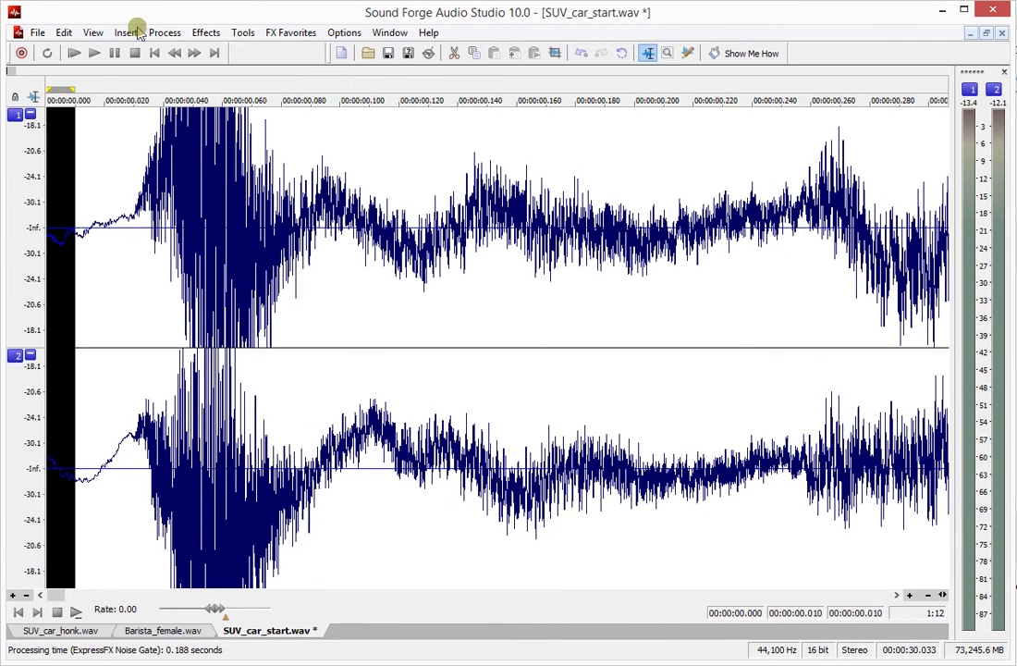
{"action": "left_click", "coordinate": [164, 32]}
{"action": "mouse_move", "coordinate": [157, 102]}
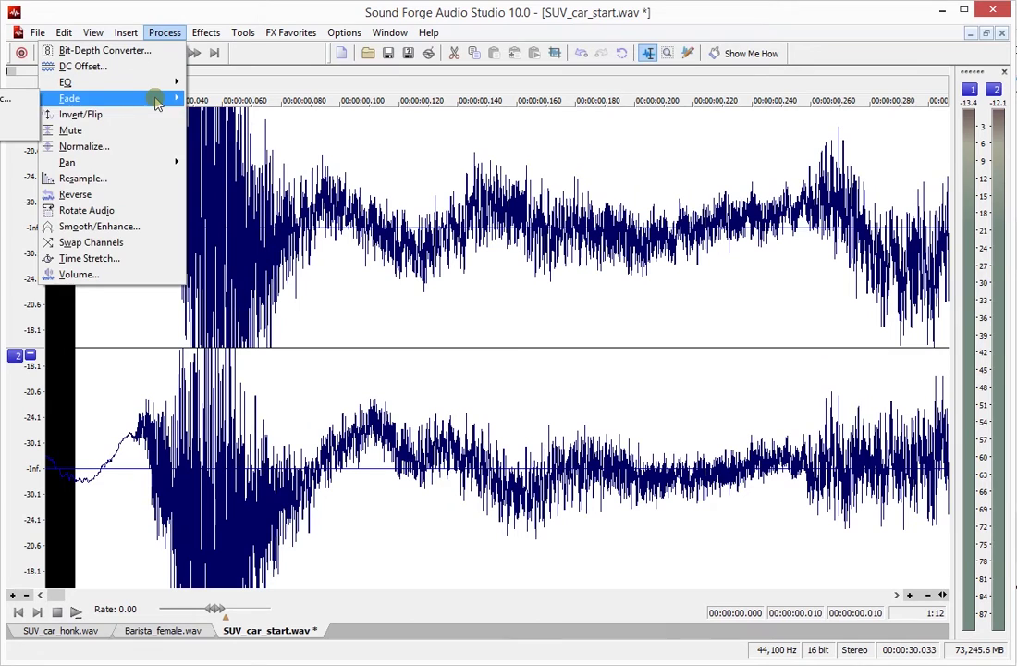
{"action": "left_click", "coordinate": [22, 116]}
{"action": "left_click", "coordinate": [363, 306]}
Apply a Noise Gate with a -17.7 dB threshold, 5 ms attack and 680 ms release to the whole file
{"action": "key", "text": "Down"}
{"action": "key", "text": "Down"}
{"action": "key", "text": "Down"}
{"action": "key", "text": "Down"}
{"action": "key", "text": "Down"}
{"action": "key", "text": "shift+Down"}
{"action": "key", "text": "shift+Down"}
{"action": "scroll", "coordinate": [309, 329], "scroll_direction": "down", "scroll_amount": 4}
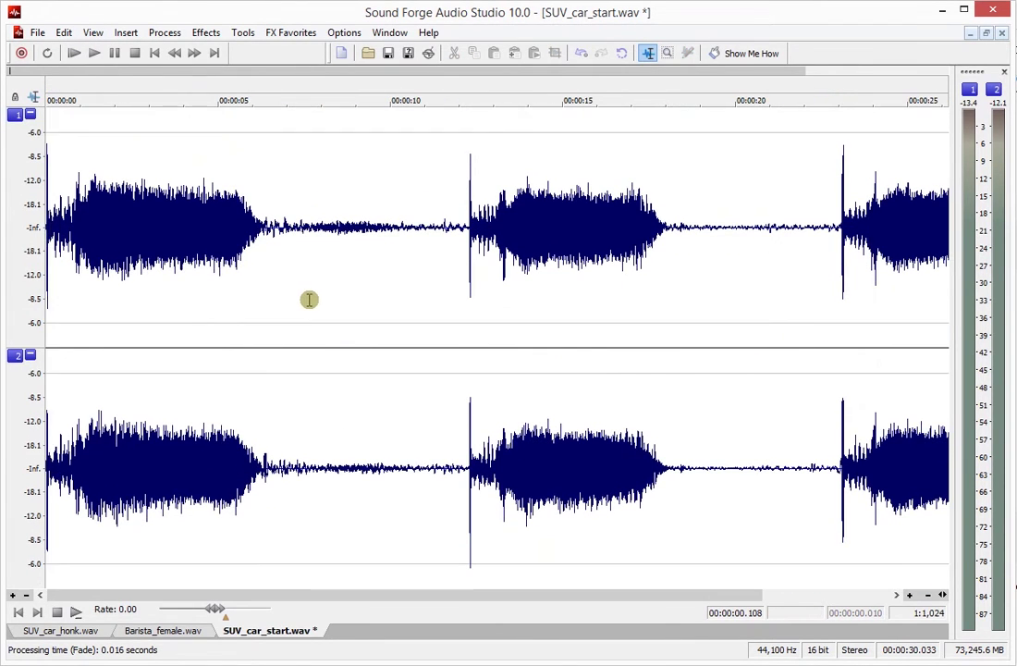
{"action": "key", "text": "shift+Up"}
{"action": "key", "text": "shift+Up"}
{"action": "key", "text": "shift+Up"}
{"action": "key", "text": "shift+Up"}
{"action": "left_click", "coordinate": [169, 35]}
{"action": "mouse_move", "coordinate": [207, 37]}
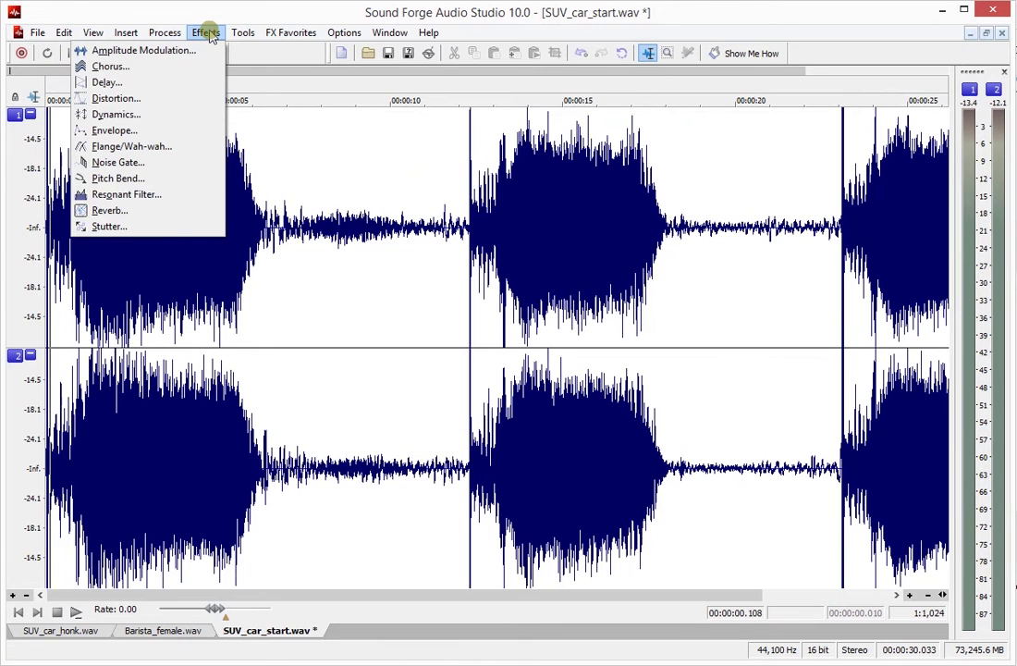
{"action": "left_click", "coordinate": [178, 164]}
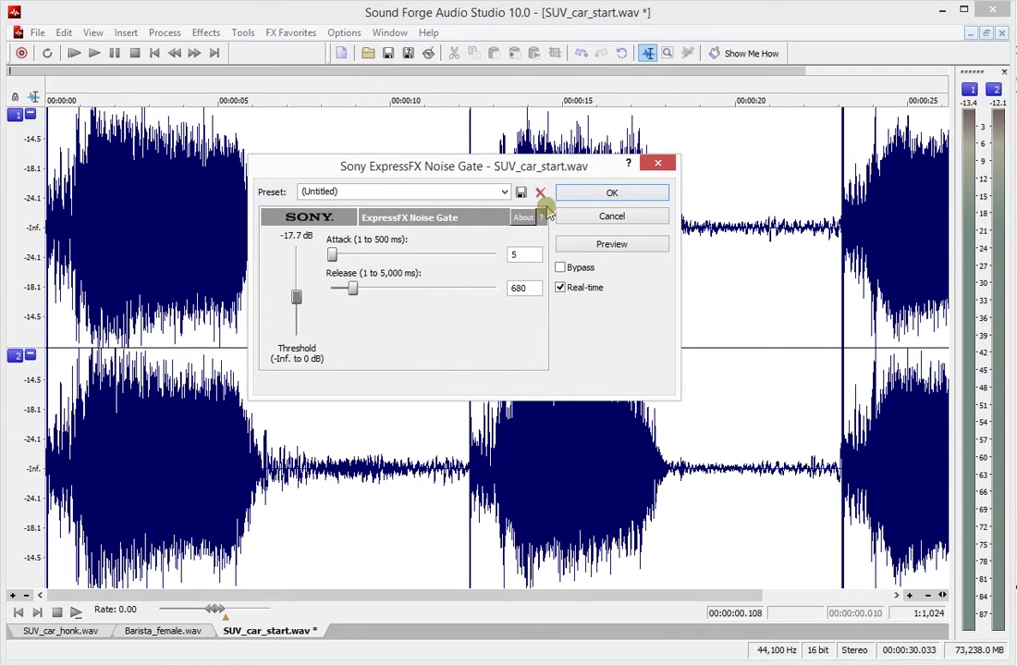
{"action": "left_click", "coordinate": [596, 194]}
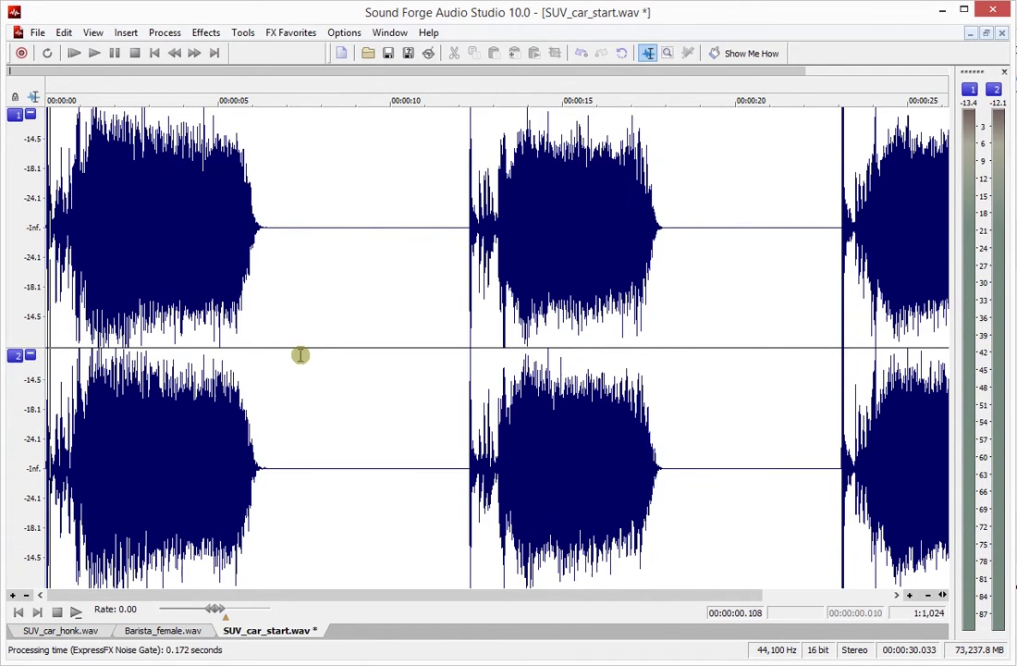
Audition the gated audio from the beginning through the tail of the first engine start
{"action": "scroll", "coordinate": [273, 338], "scroll_direction": "up", "scroll_amount": 3}
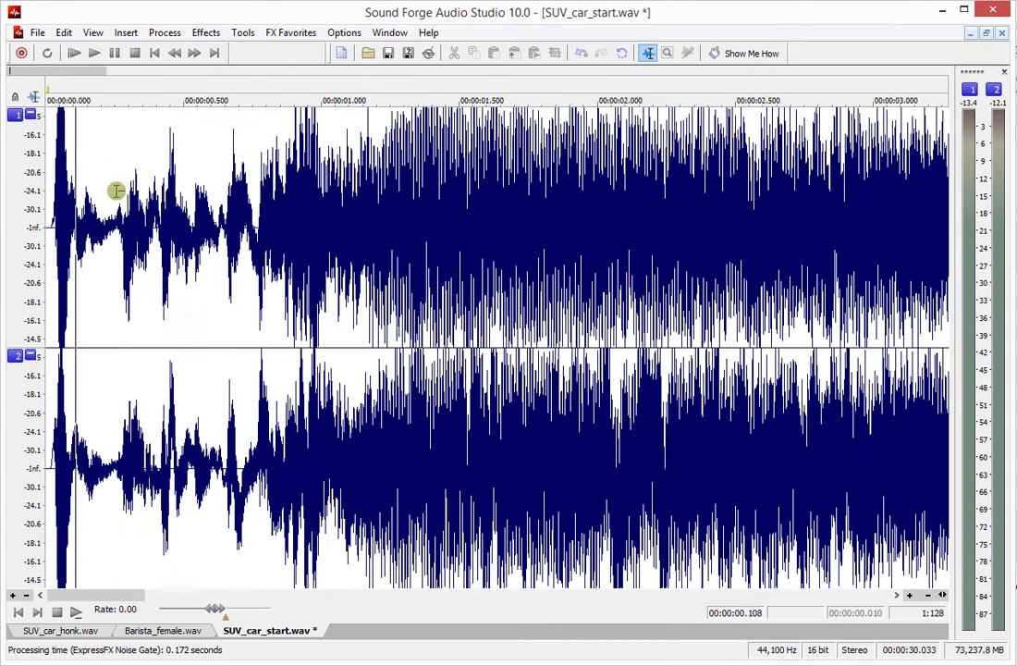
{"action": "left_click", "coordinate": [69, 53]}
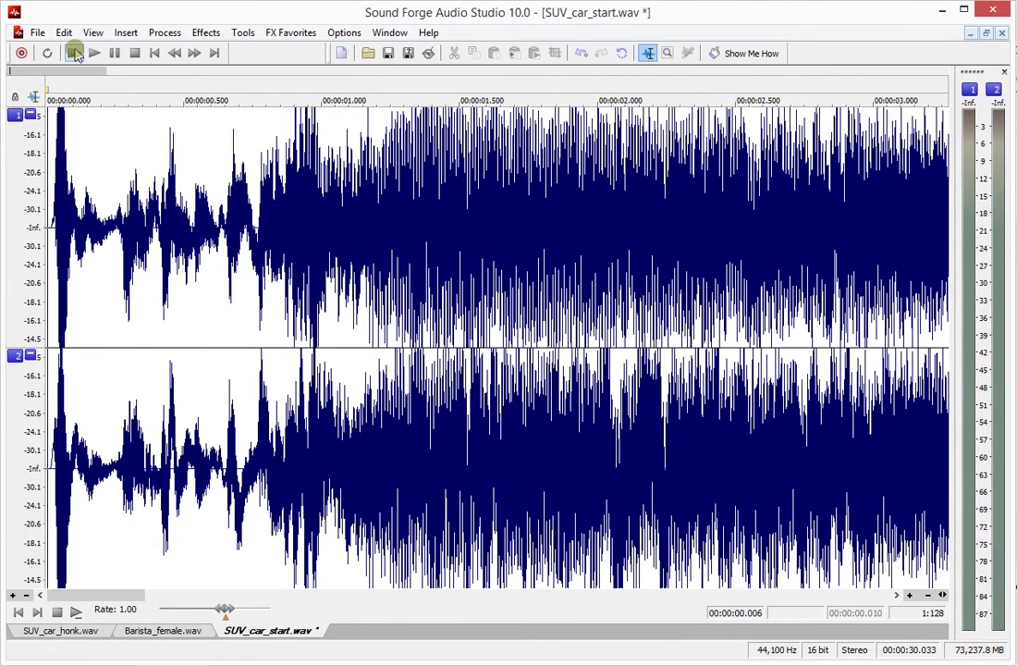
{"action": "left_click", "coordinate": [75, 53]}
{"action": "scroll", "coordinate": [356, 320], "scroll_direction": "down", "scroll_amount": 3}
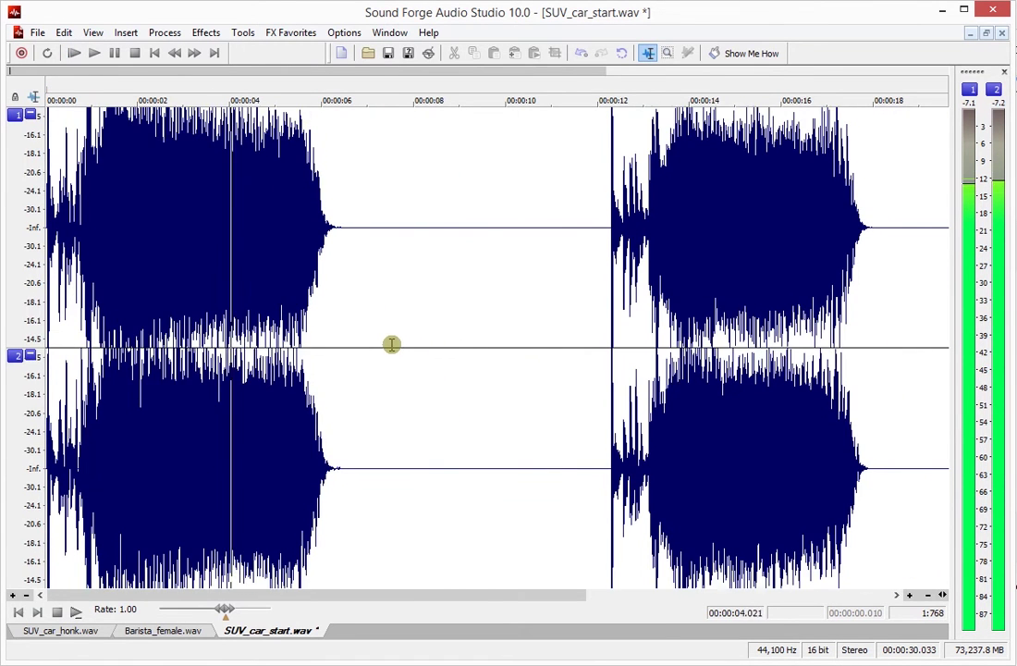
{"action": "scroll", "coordinate": [390, 344], "scroll_direction": "down", "scroll_amount": 2}
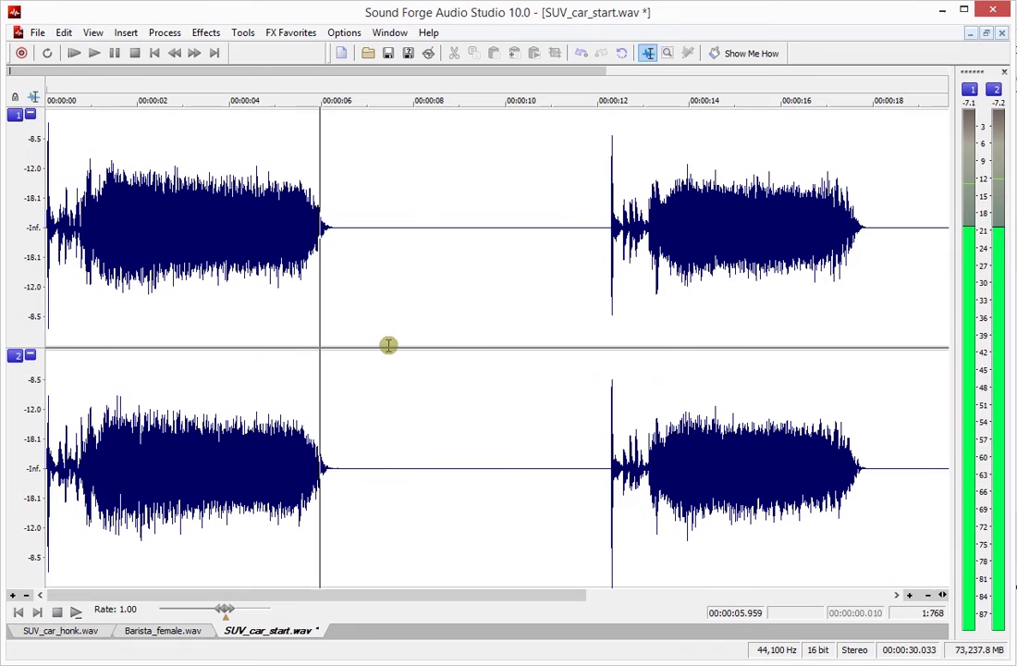
{"action": "left_click", "coordinate": [135, 53]}
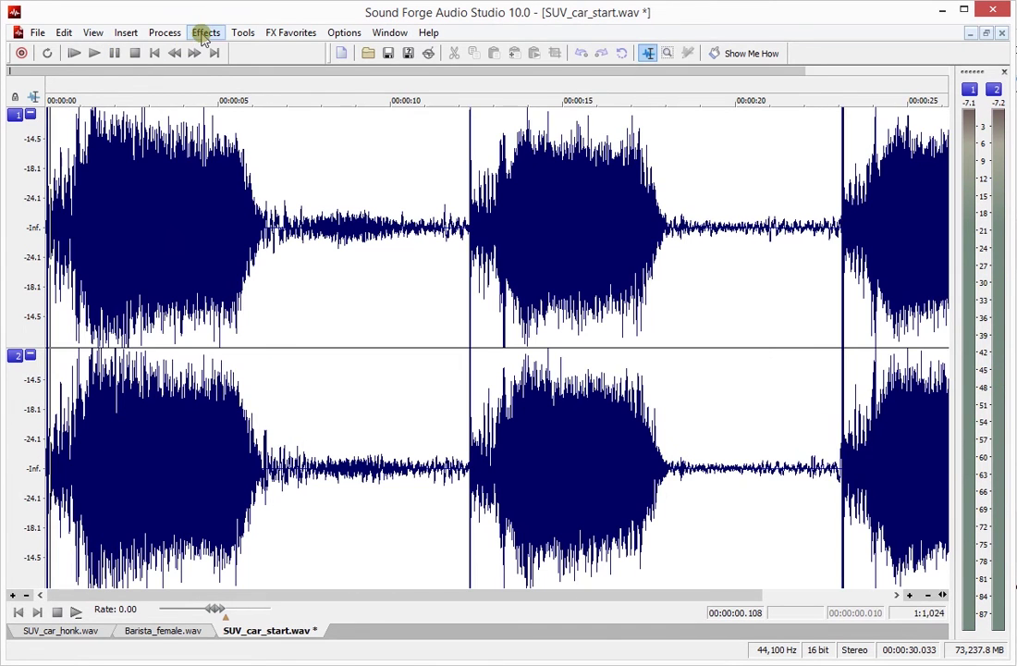
Undo the last Noise Gate and reapply it with a -19.4 dB threshold, 5 ms attack and 680 ms release
{"action": "left_click", "coordinate": [198, 32]}
{"action": "left_click", "coordinate": [152, 166]}
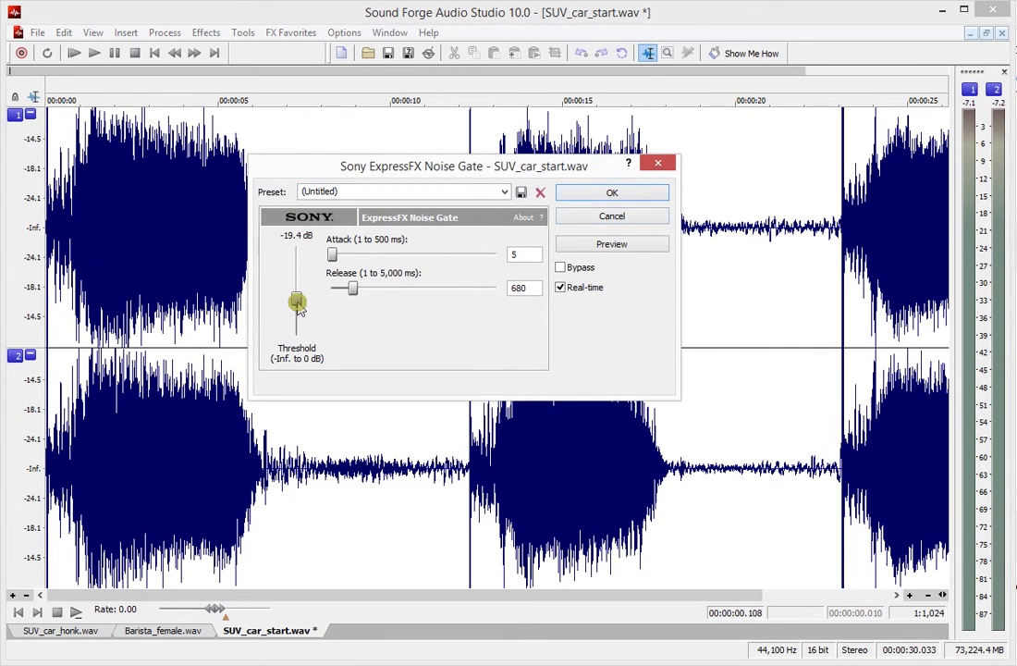
{"action": "left_click", "coordinate": [608, 192]}
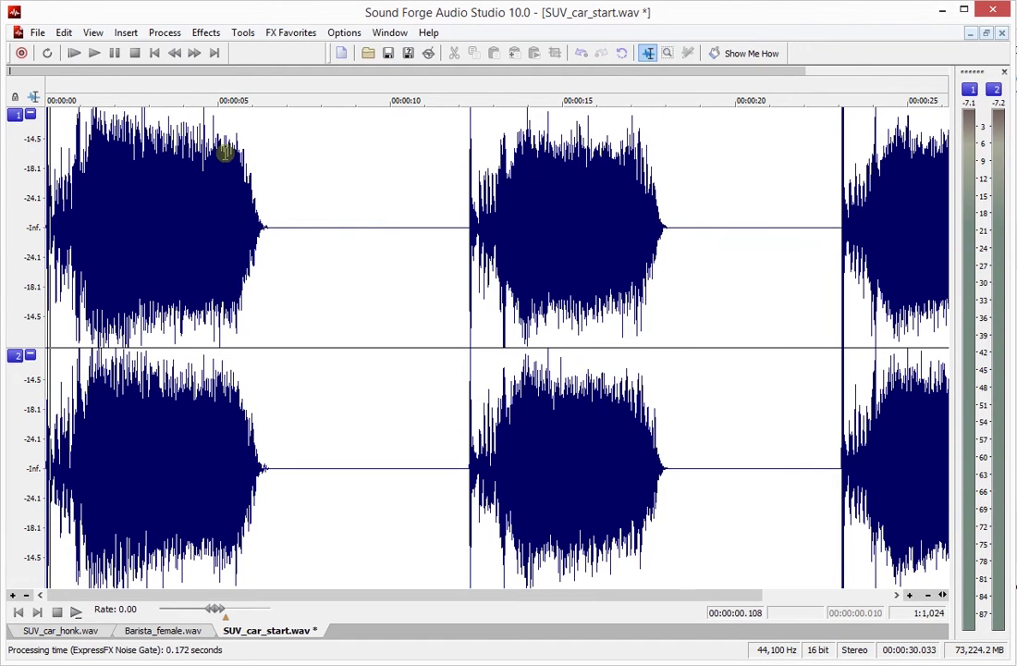
Audition the newly gated audio from the beginning, examining the tail after the first engine start near 6 seconds
{"action": "left_click", "coordinate": [74, 53]}
{"action": "scroll", "coordinate": [304, 384], "scroll_direction": "up", "scroll_amount": 4}
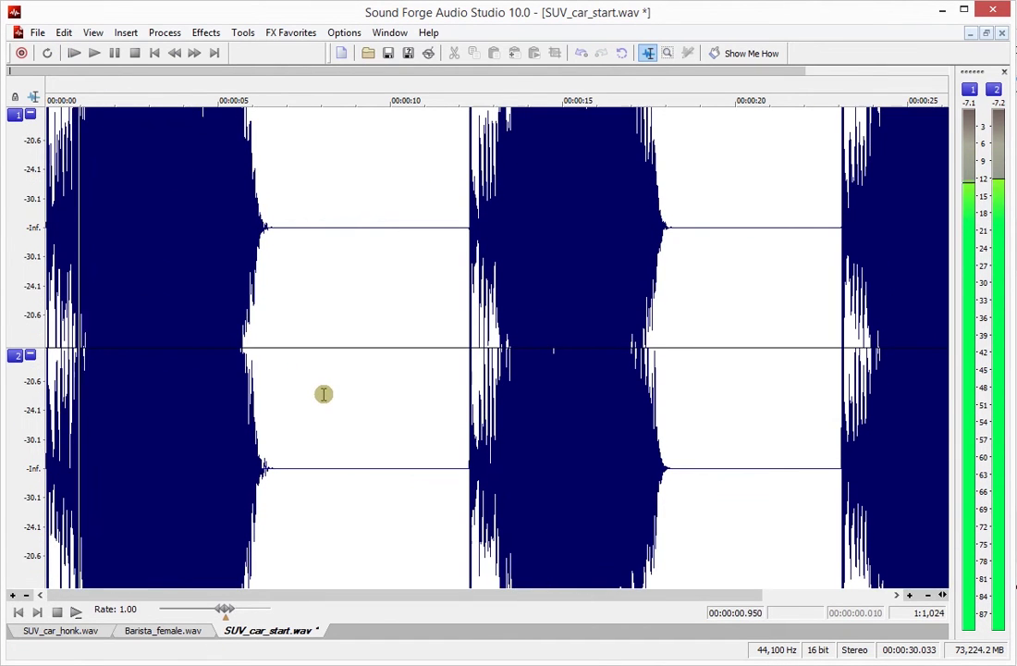
{"action": "scroll", "coordinate": [319, 393], "scroll_direction": "down", "scroll_amount": 1}
{"action": "scroll", "coordinate": [318, 394], "scroll_direction": "up", "scroll_amount": 1}
{"action": "scroll", "coordinate": [317, 394], "scroll_direction": "up", "scroll_amount": 2}
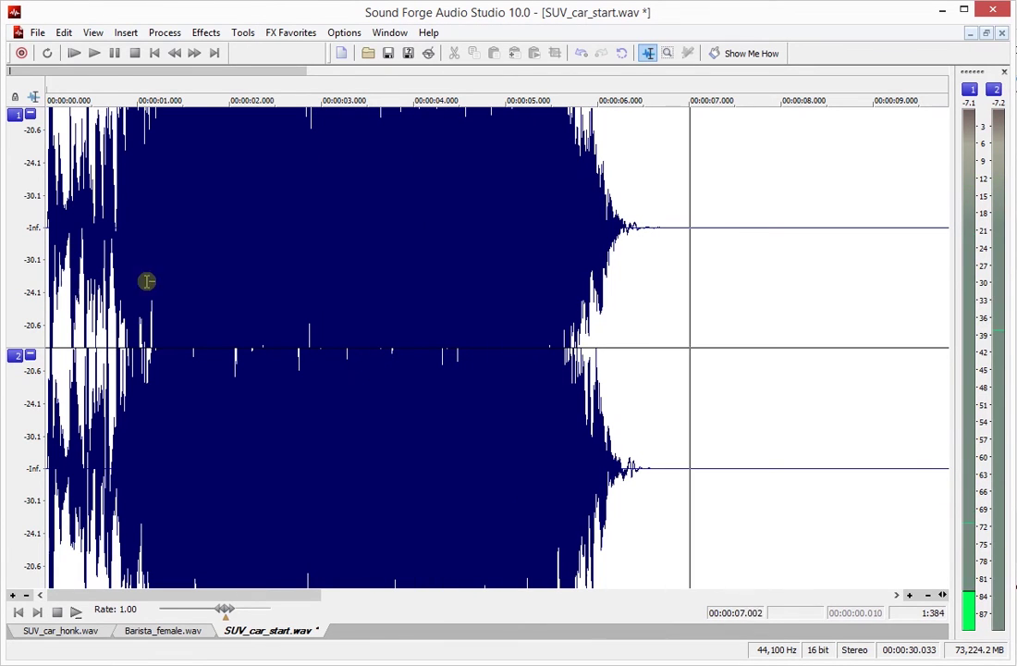
{"action": "left_click", "coordinate": [74, 53]}
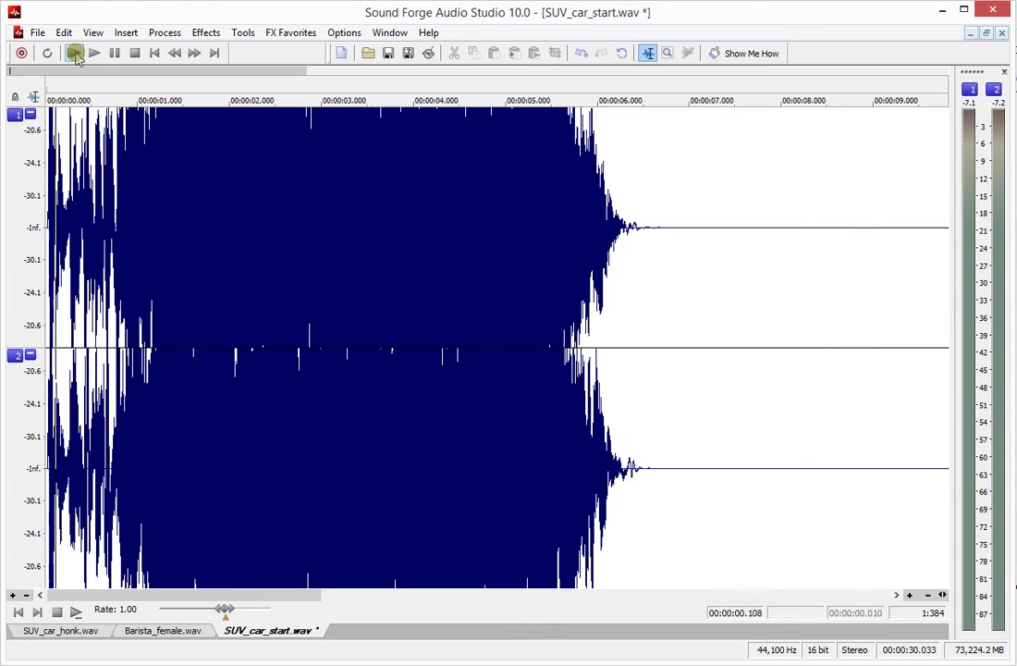
{"action": "left_click", "coordinate": [134, 53]}
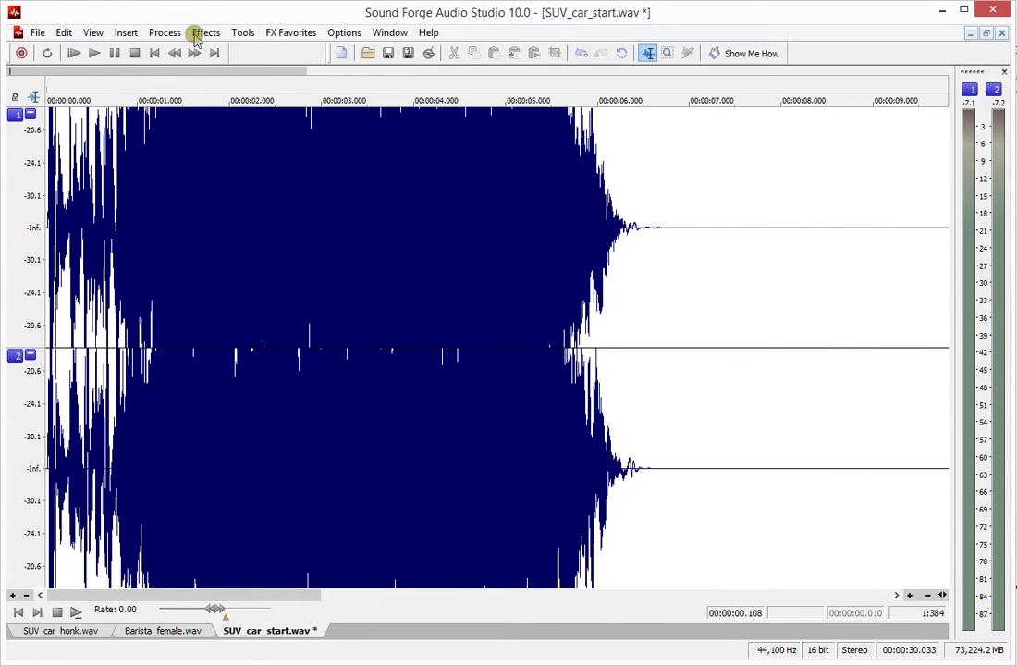
Undo the last Noise Gate and reapply it with a -20.5 dB threshold, 5 ms attack and 850 ms release
{"action": "left_click", "coordinate": [201, 36]}
{"action": "mouse_move", "coordinate": [171, 42]}
{"action": "left_click", "coordinate": [238, 9]}
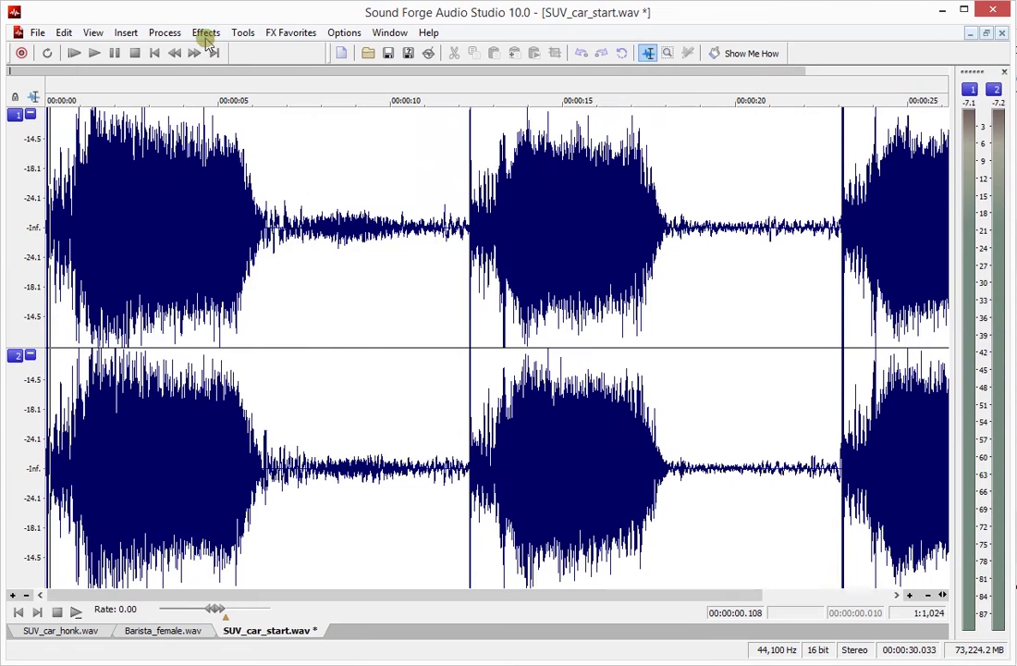
{"action": "left_click", "coordinate": [205, 37]}
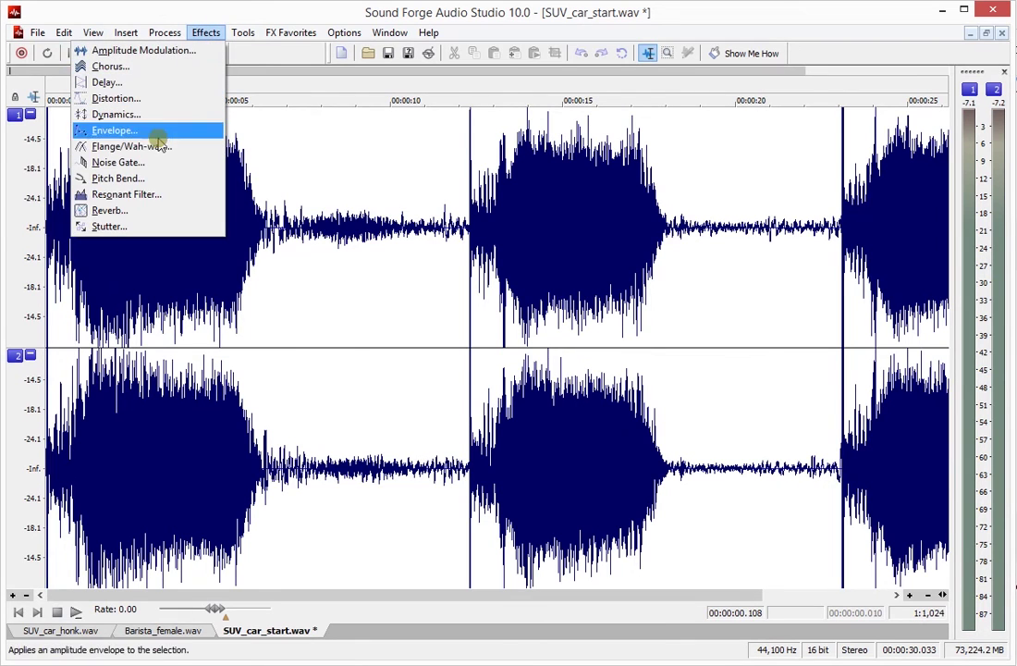
{"action": "left_click", "coordinate": [157, 163]}
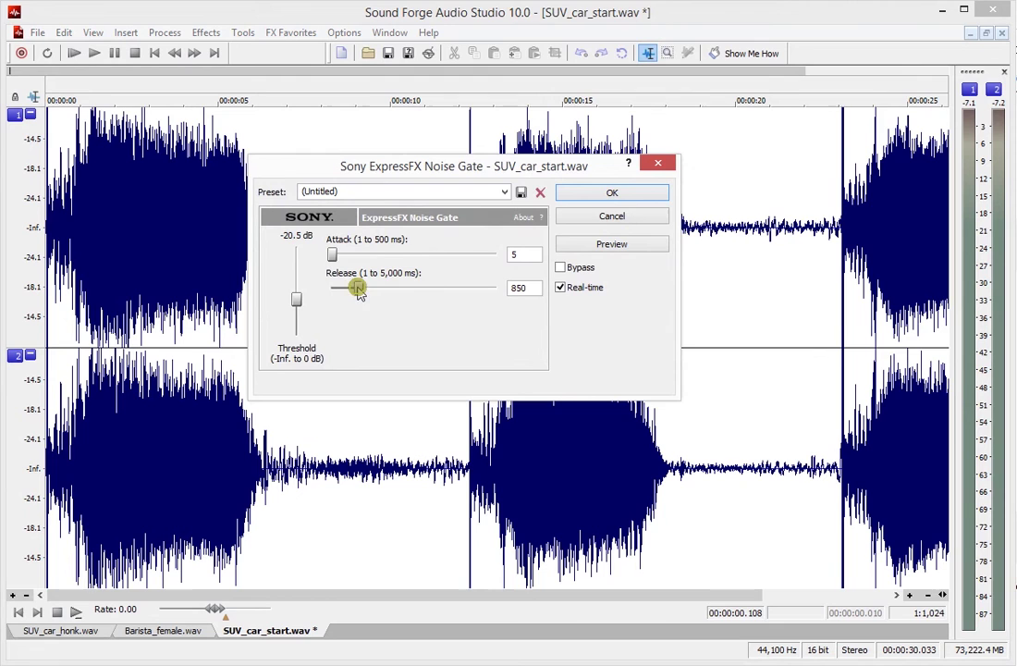
{"action": "left_click", "coordinate": [581, 198]}
Audition the regated audio from the beginning into the third engine start, examining the gaps and overall waveform level
{"action": "left_click", "coordinate": [73, 53]}
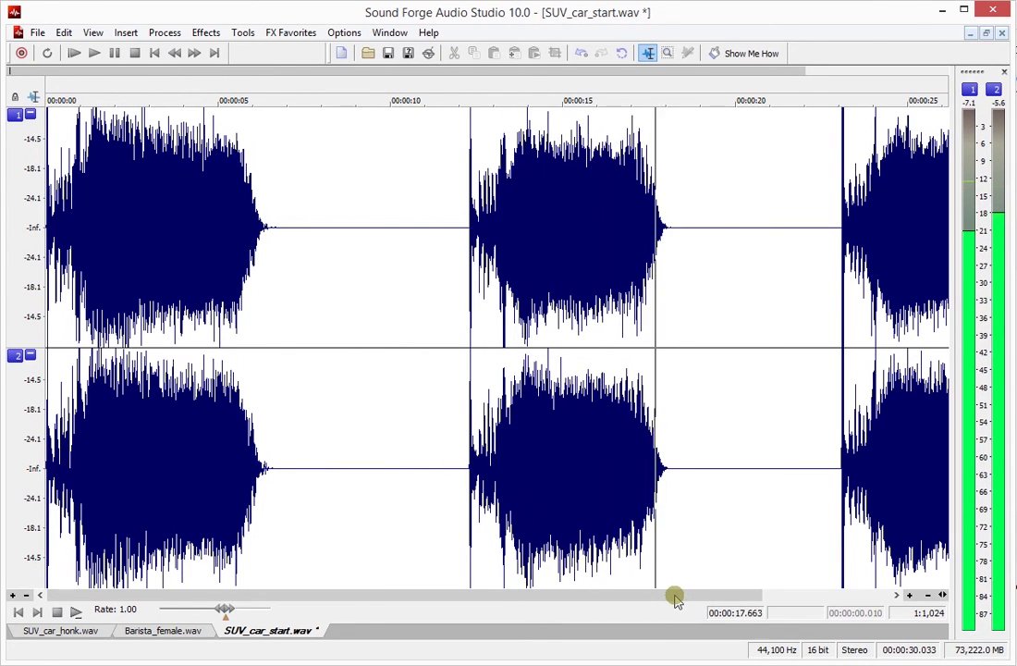
{"action": "left_click_drag", "start_coordinate": [675, 596], "coordinate": [778, 597]}
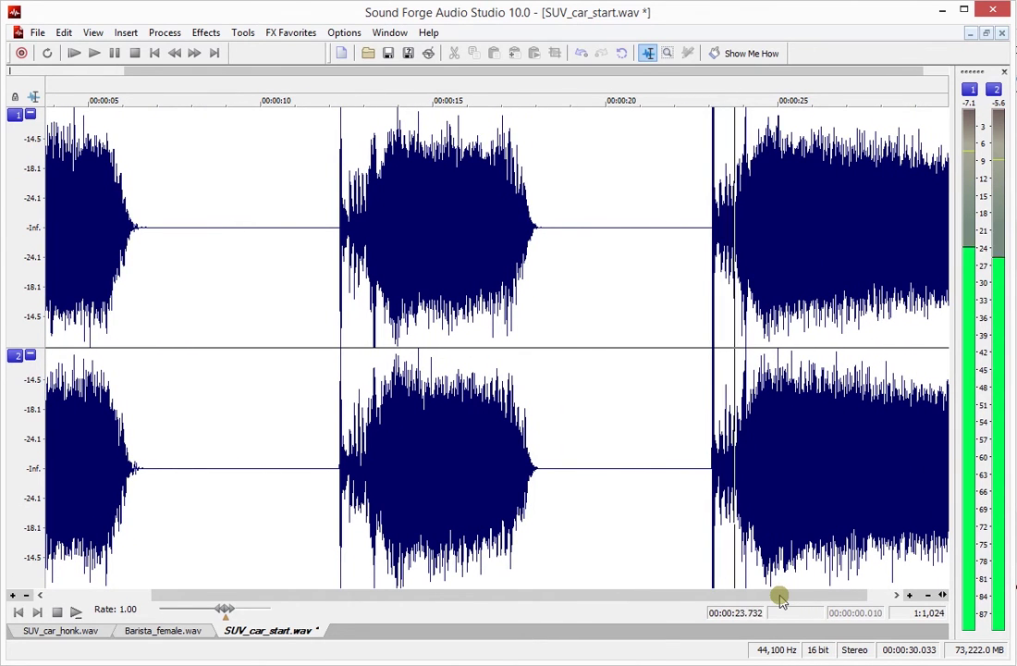
{"action": "left_click", "coordinate": [135, 53]}
{"action": "key", "text": "shift+Down"}
{"action": "key", "text": "shift+Down"}
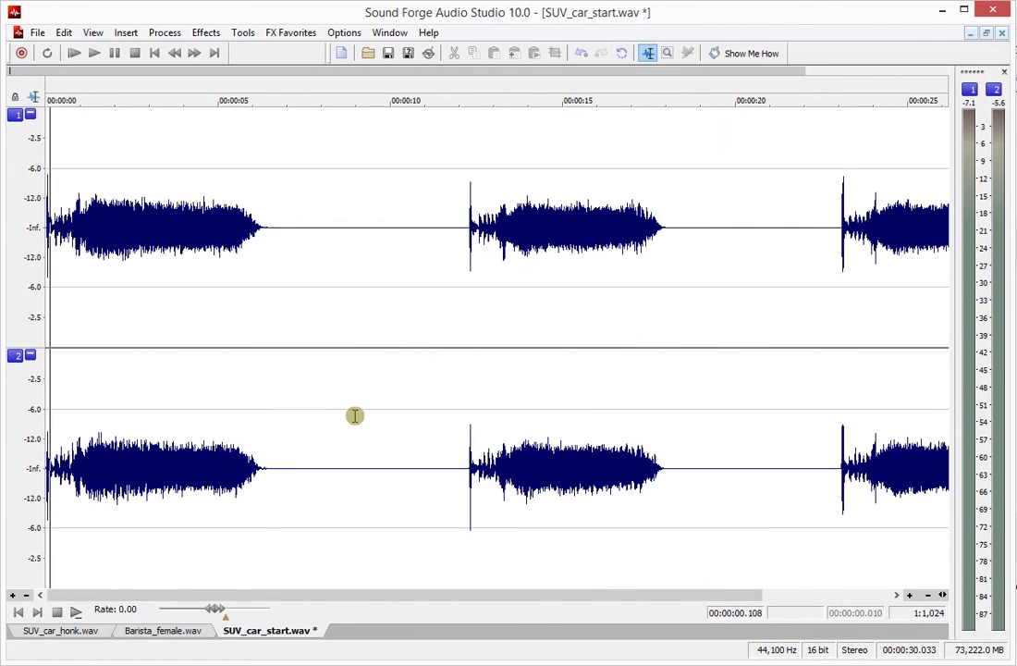
{"action": "scroll", "coordinate": [411, 427], "scroll_direction": "up", "scroll_amount": 1}
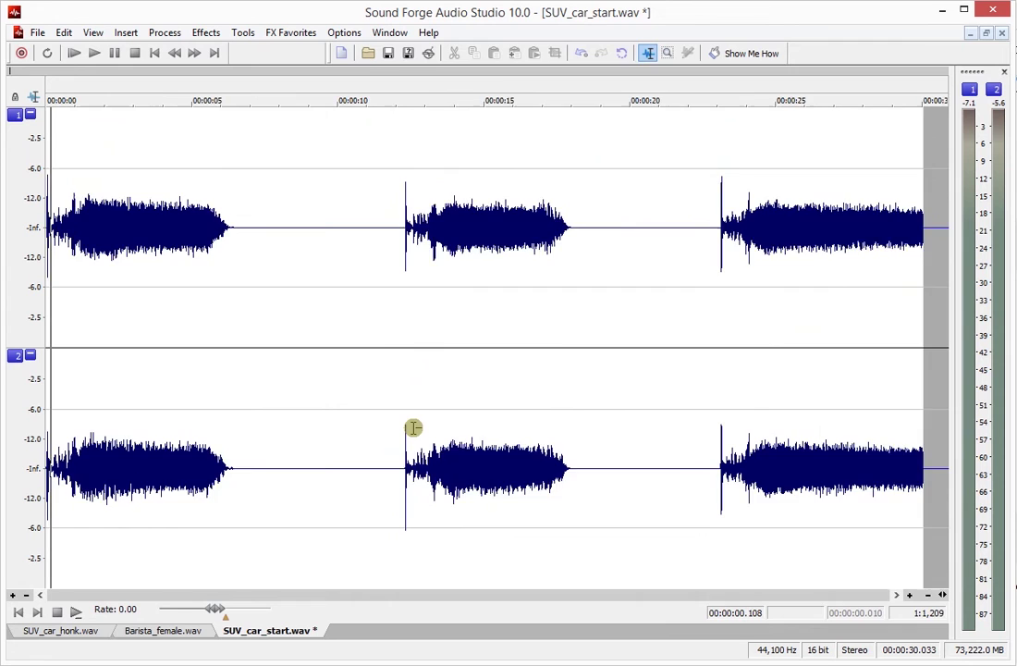
{"action": "scroll", "coordinate": [426, 426], "scroll_direction": "up", "scroll_amount": 1}
{"action": "scroll", "coordinate": [425, 426], "scroll_direction": "down", "scroll_amount": 2}
{"action": "scroll", "coordinate": [425, 426], "scroll_direction": "up", "scroll_amount": 5}
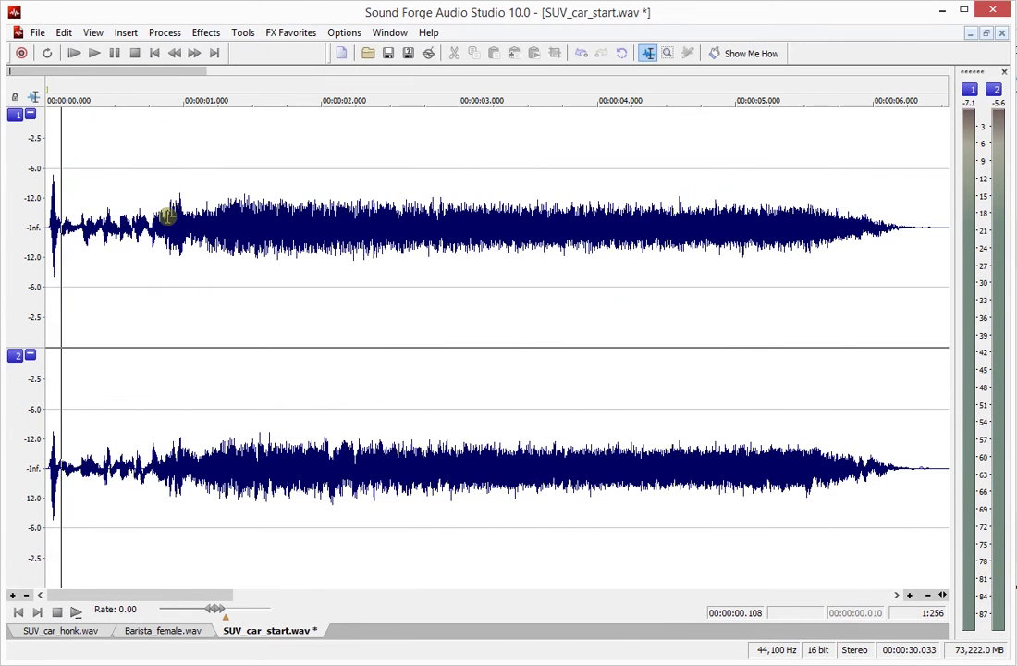
Normalize the entire file to a peak level of 0.00 dB (100 %)
{"action": "key", "text": "ctrl+a"}
{"action": "left_click", "coordinate": [171, 35]}
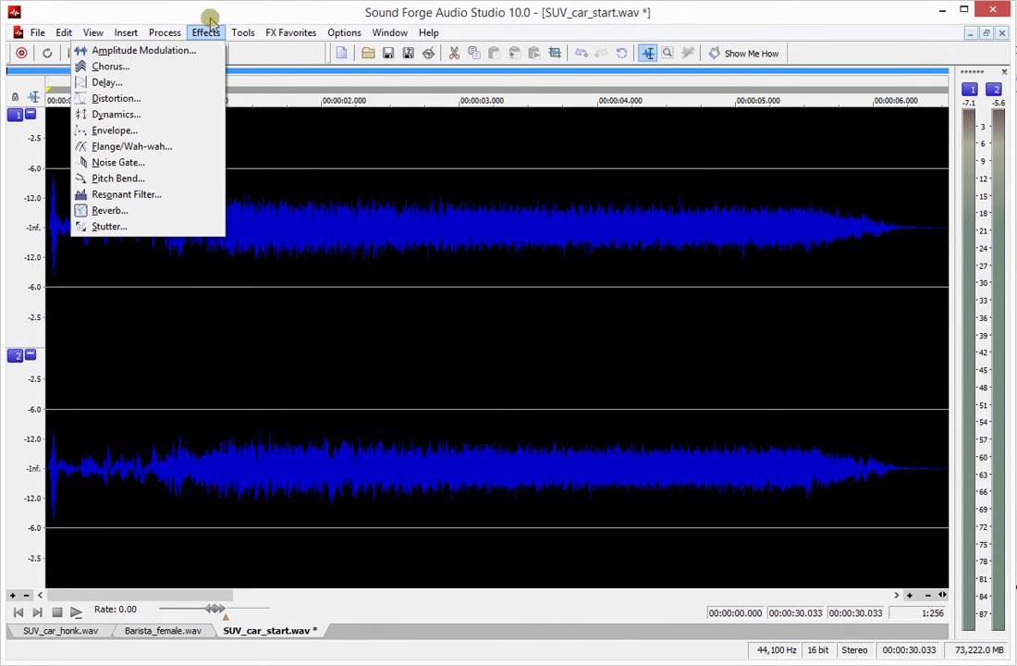
{"action": "left_click", "coordinate": [200, 32]}
{"action": "left_click", "coordinate": [167, 32]}
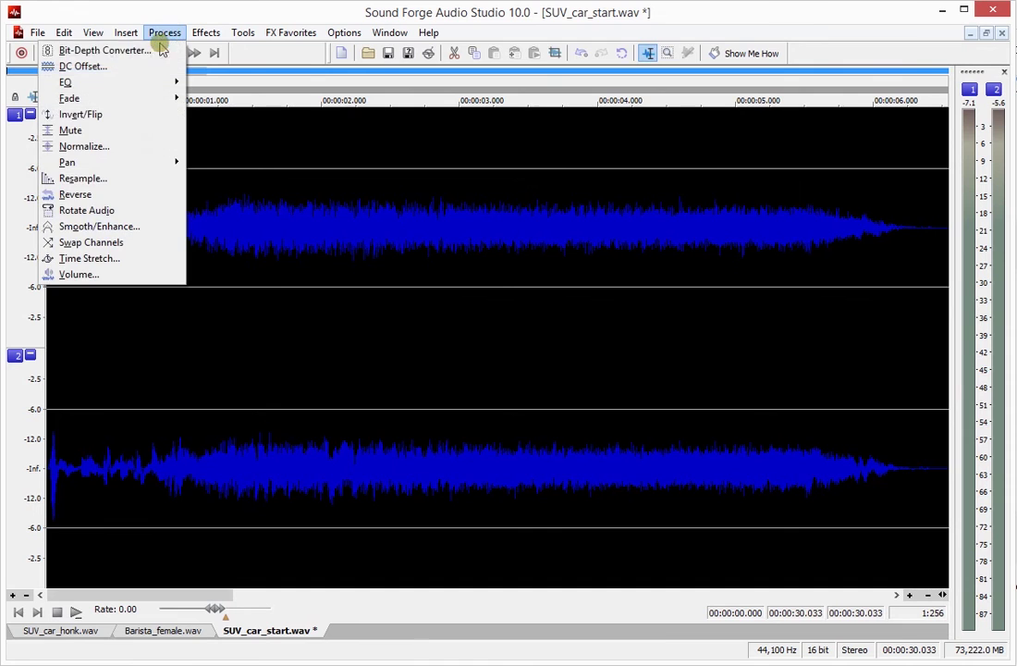
{"action": "left_click", "coordinate": [137, 148]}
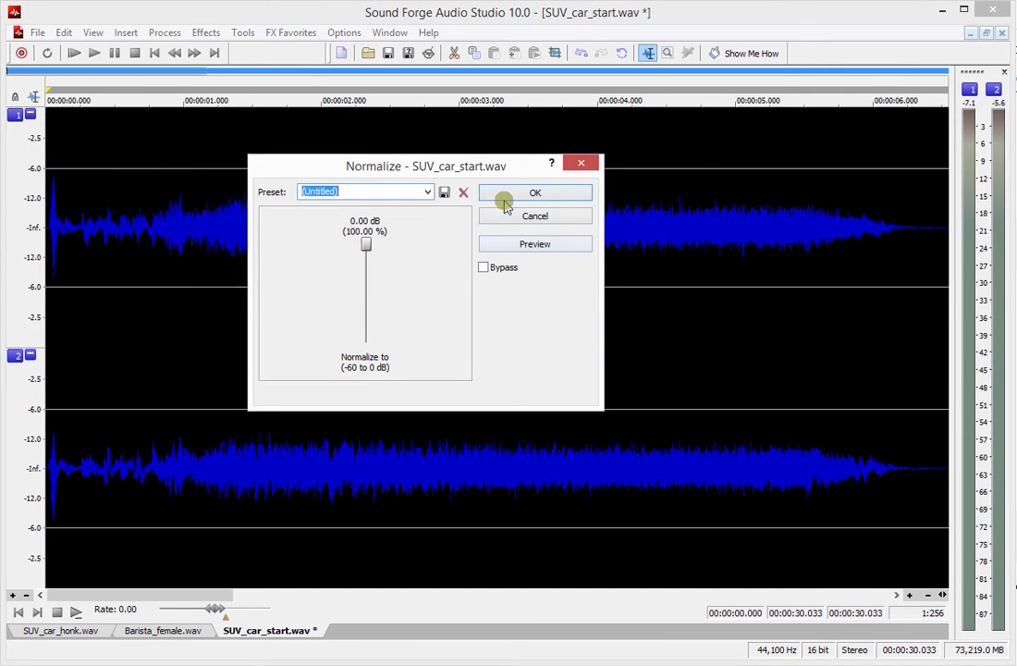
{"action": "left_click", "coordinate": [535, 194]}
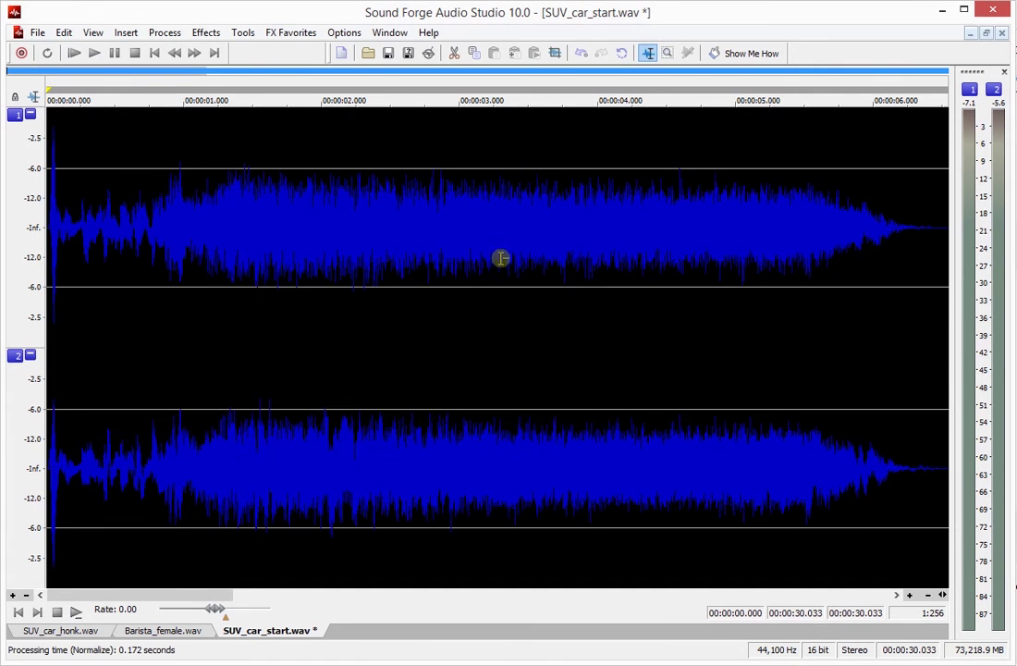
Audition the start of the normalized file and examine the waveform levels across all three engine starts
{"action": "left_click", "coordinate": [70, 241]}
{"action": "scroll", "coordinate": [138, 334], "scroll_direction": "down", "scroll_amount": 2}
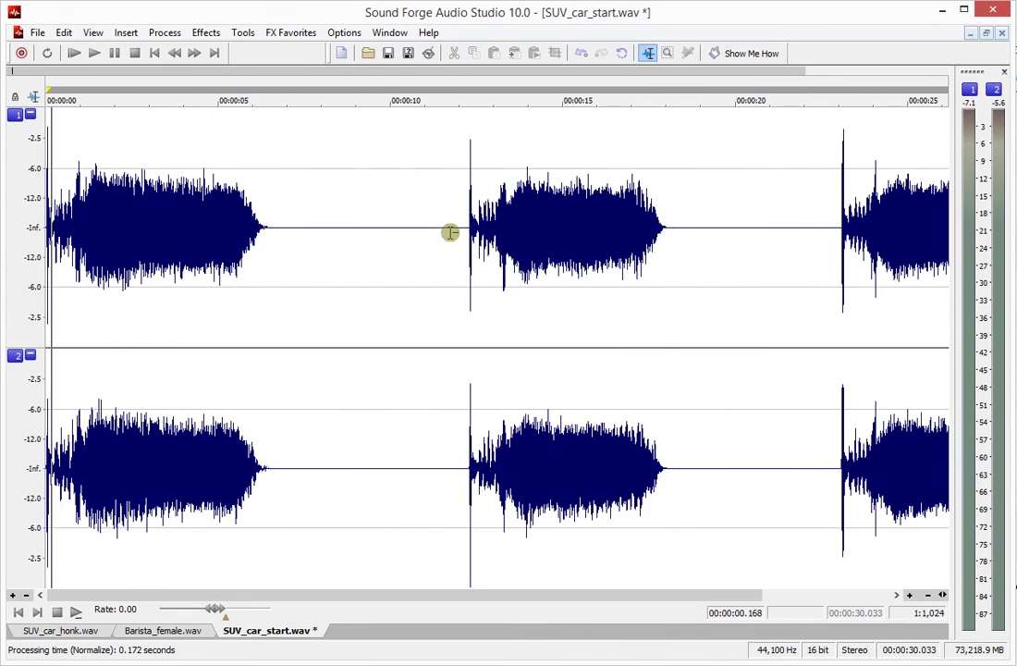
{"action": "scroll", "coordinate": [448, 234], "scroll_direction": "down", "scroll_amount": 1}
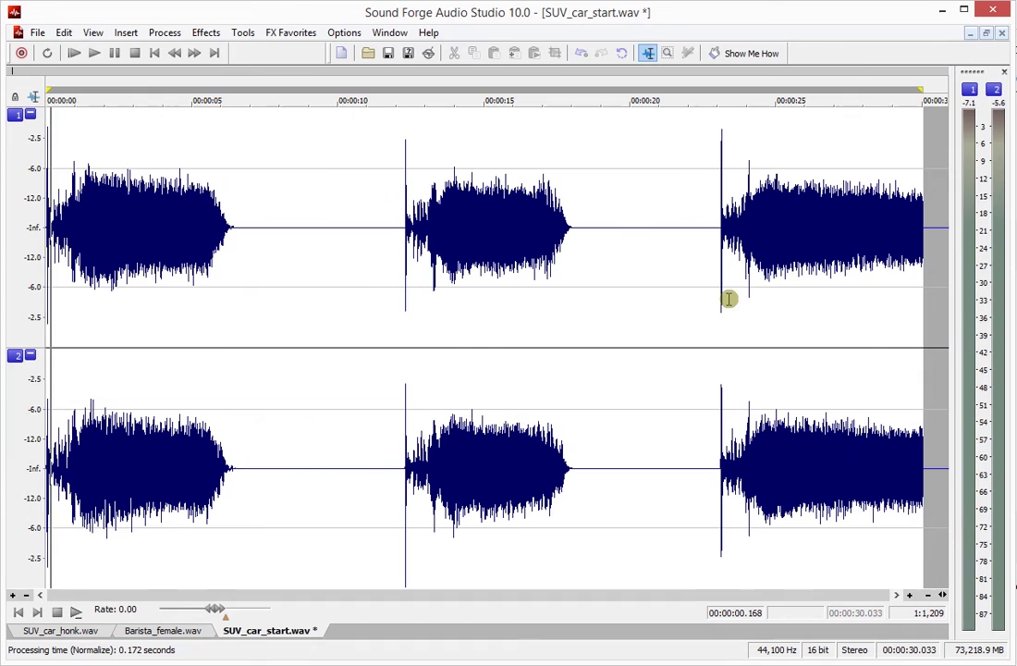
{"action": "left_click", "coordinate": [73, 53]}
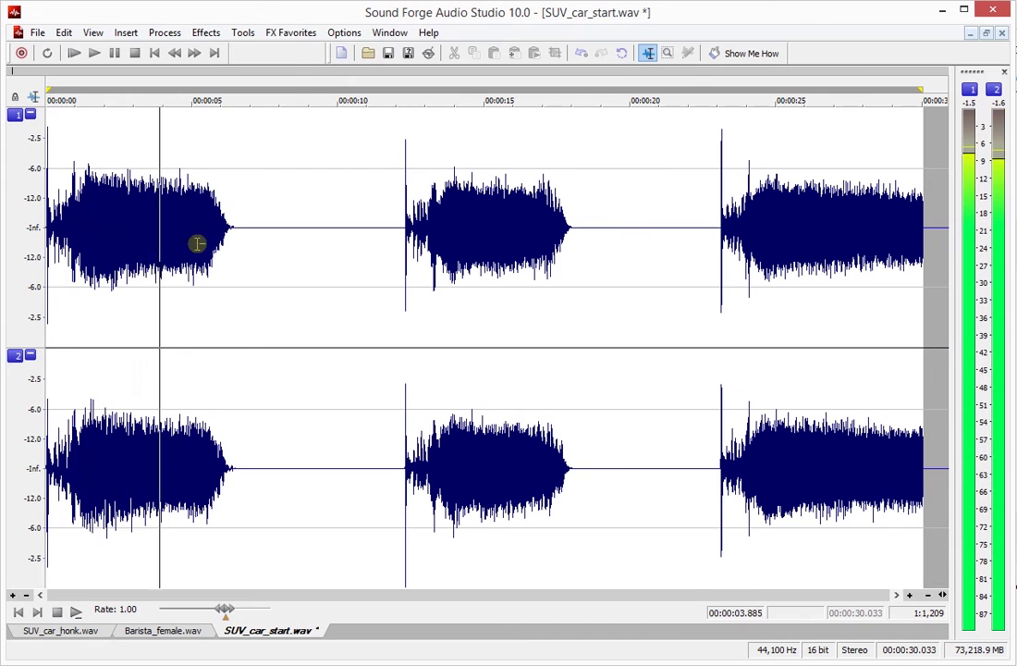
{"action": "left_click", "coordinate": [134, 53]}
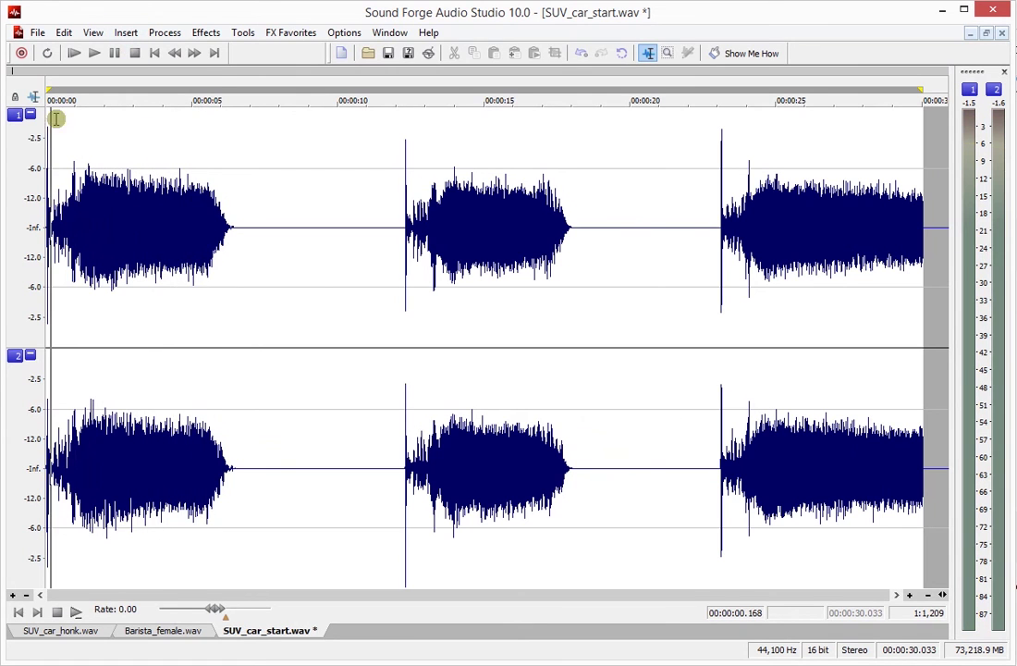
{"action": "scroll", "coordinate": [182, 333], "scroll_direction": "up", "scroll_amount": 1}
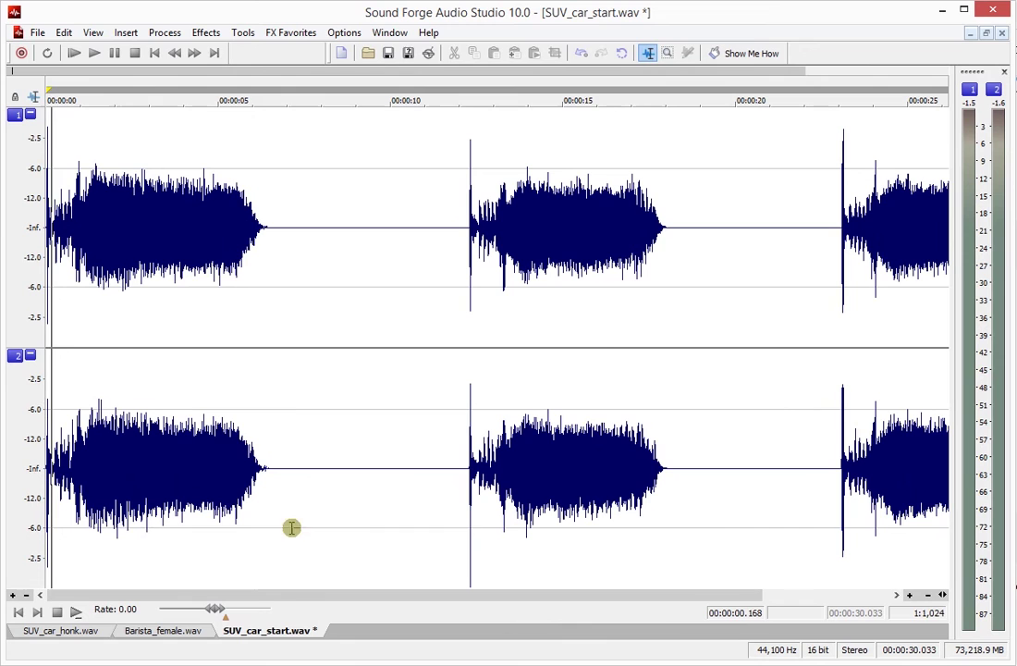
Apply Dynamics compression to the whole file with a -6.4 dB threshold, 3.0:1 ratio, 1.0 ms attack, 500.0 ms release and auto gain compensate
{"action": "left_click", "coordinate": [162, 33]}
{"action": "mouse_move", "coordinate": [201, 34]}
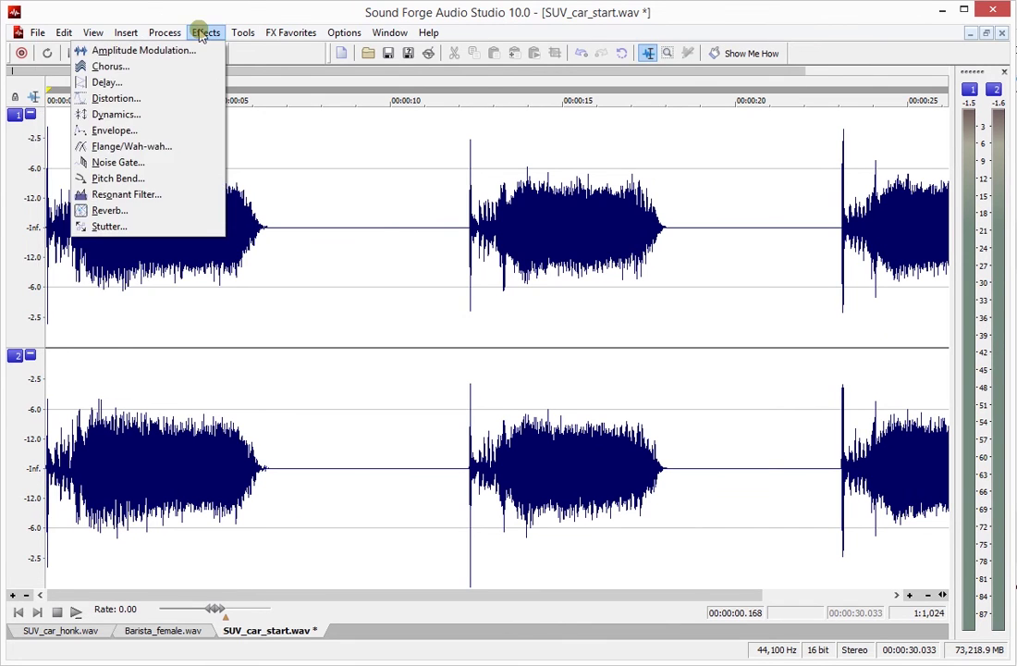
{"action": "left_click", "coordinate": [299, 157]}
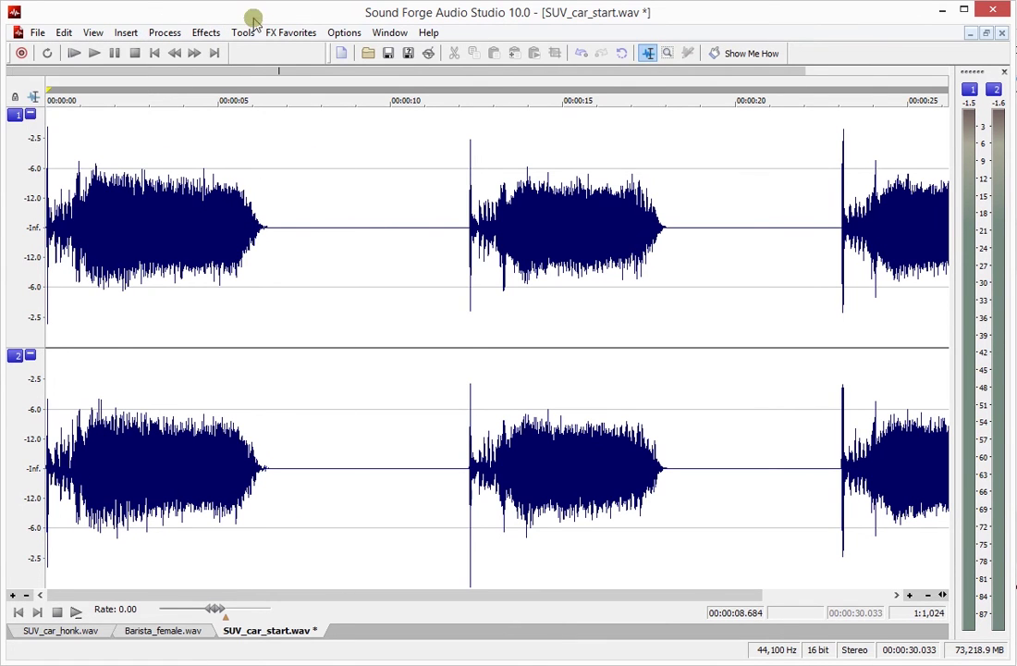
{"action": "left_click", "coordinate": [205, 34]}
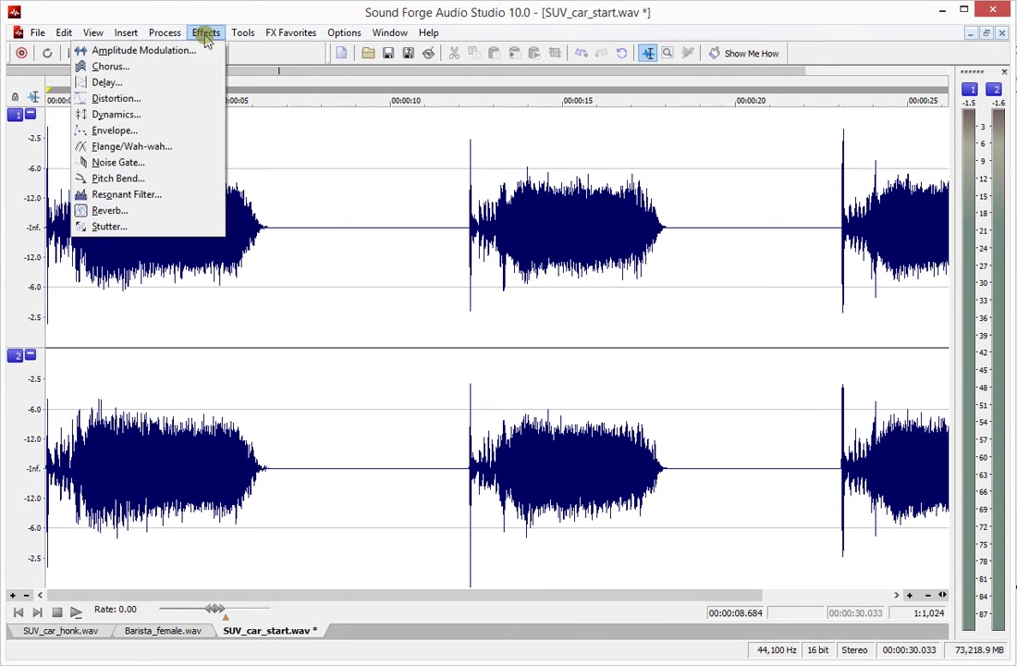
{"action": "left_click", "coordinate": [179, 113]}
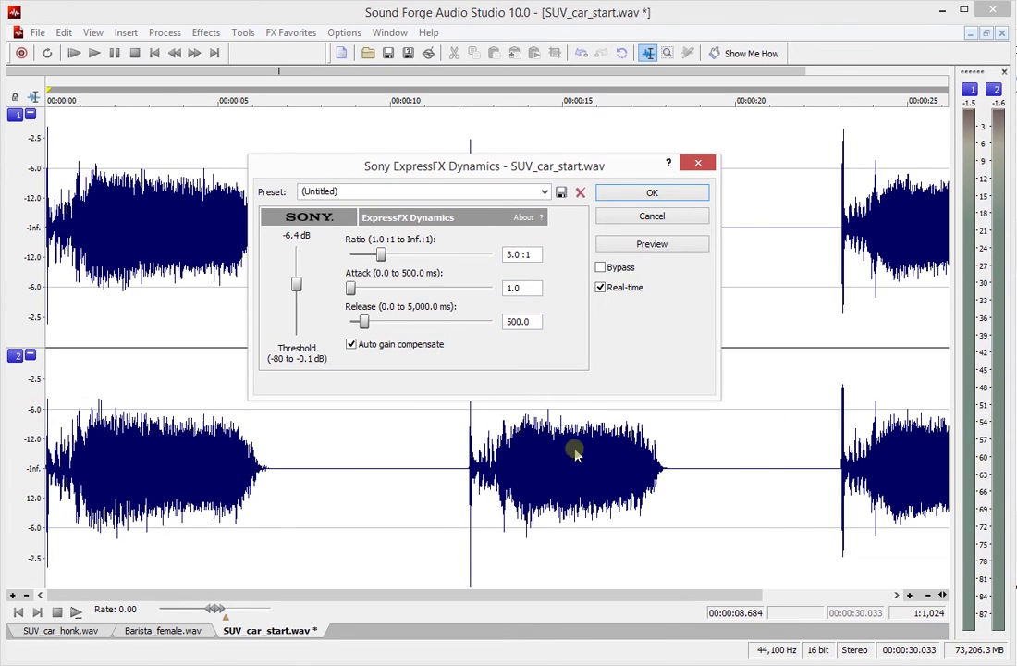
{"action": "left_click", "coordinate": [653, 195]}
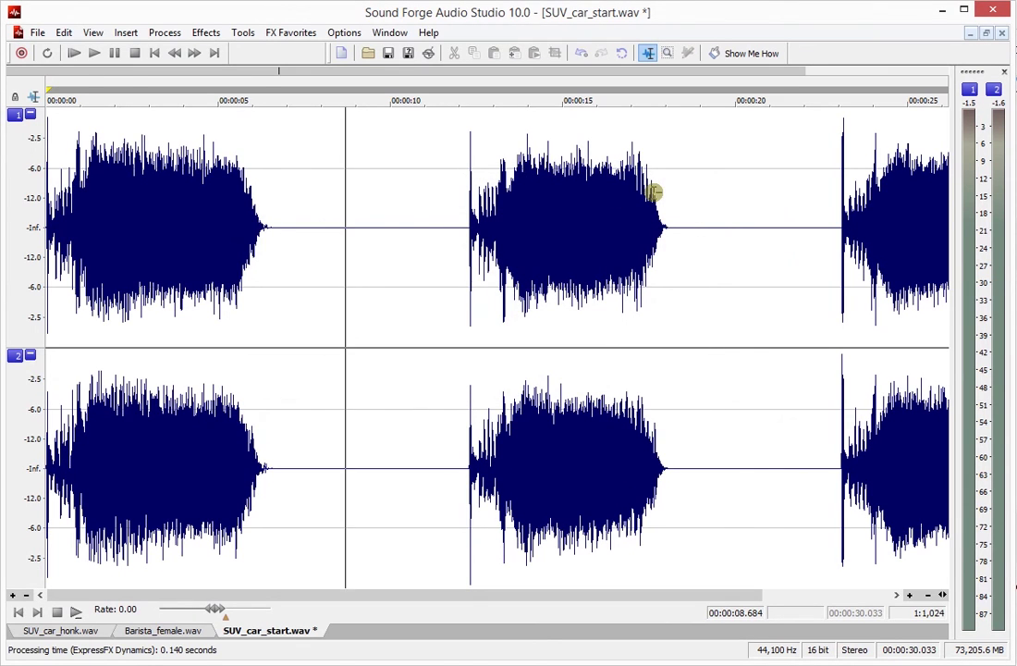
Audition the compressed audio from the beginning and from just before the second engine start at about 12 seconds
{"action": "left_click", "coordinate": [75, 54]}
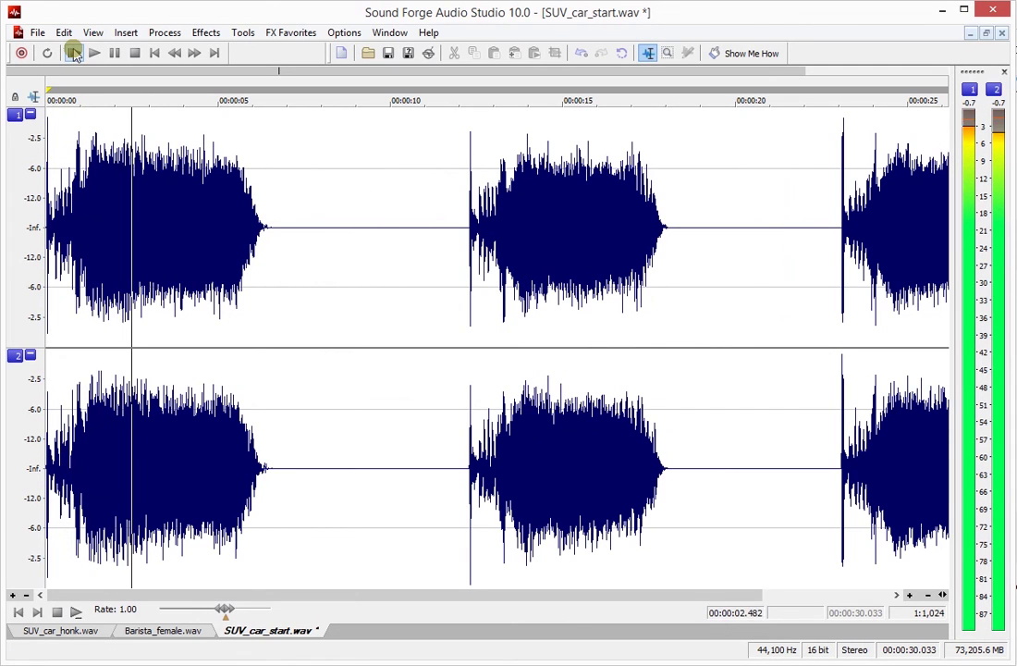
{"action": "left_click", "coordinate": [135, 52]}
{"action": "left_click", "coordinate": [347, 242]}
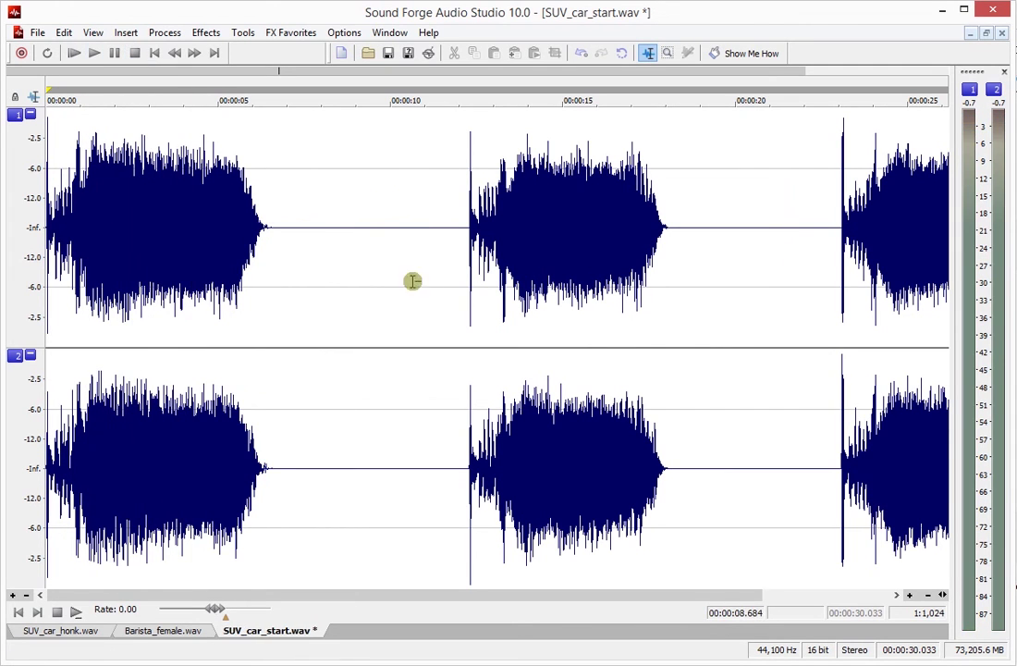
{"action": "left_click", "coordinate": [466, 309]}
{"action": "key", "text": "space"}
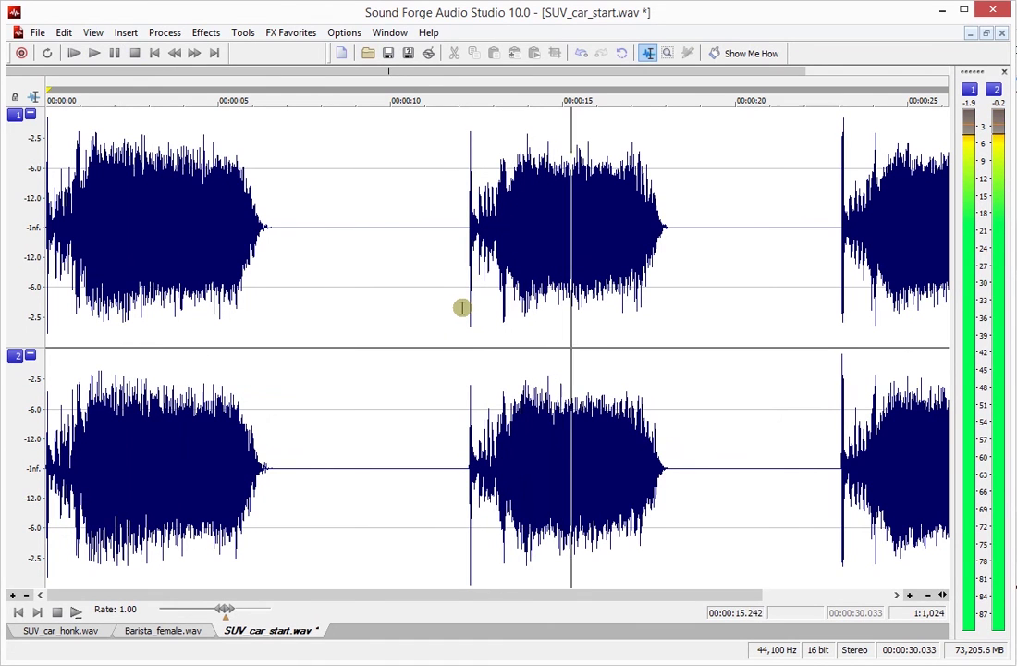
{"action": "left_click", "coordinate": [134, 53]}
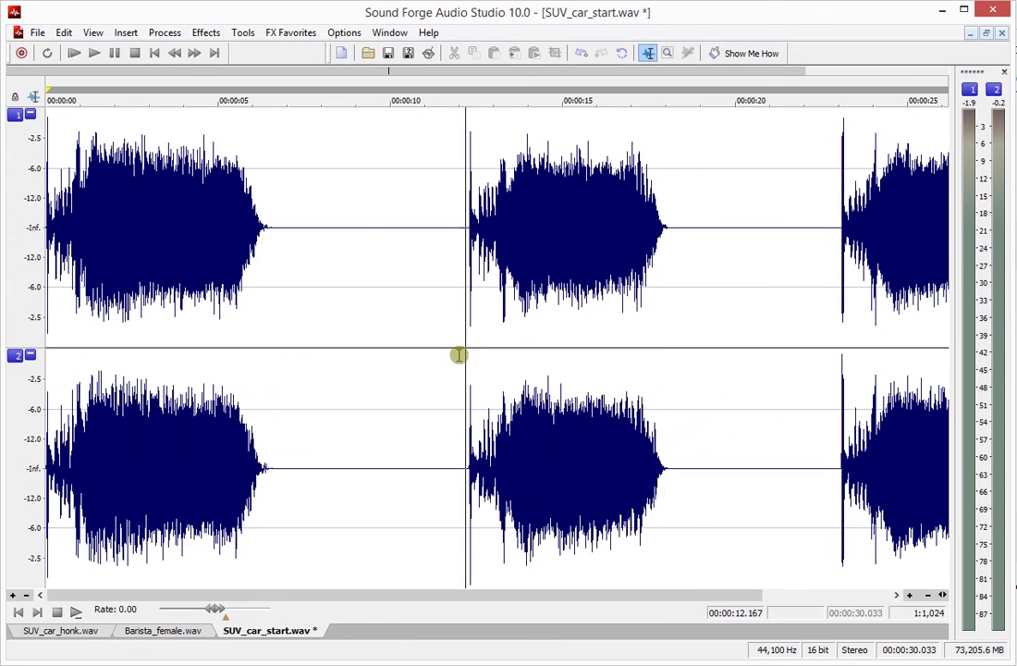
Copy the second engine start, from about 12.217 to 18.530 seconds, and paste it into a new sound file
{"action": "left_click", "coordinate": [460, 415]}
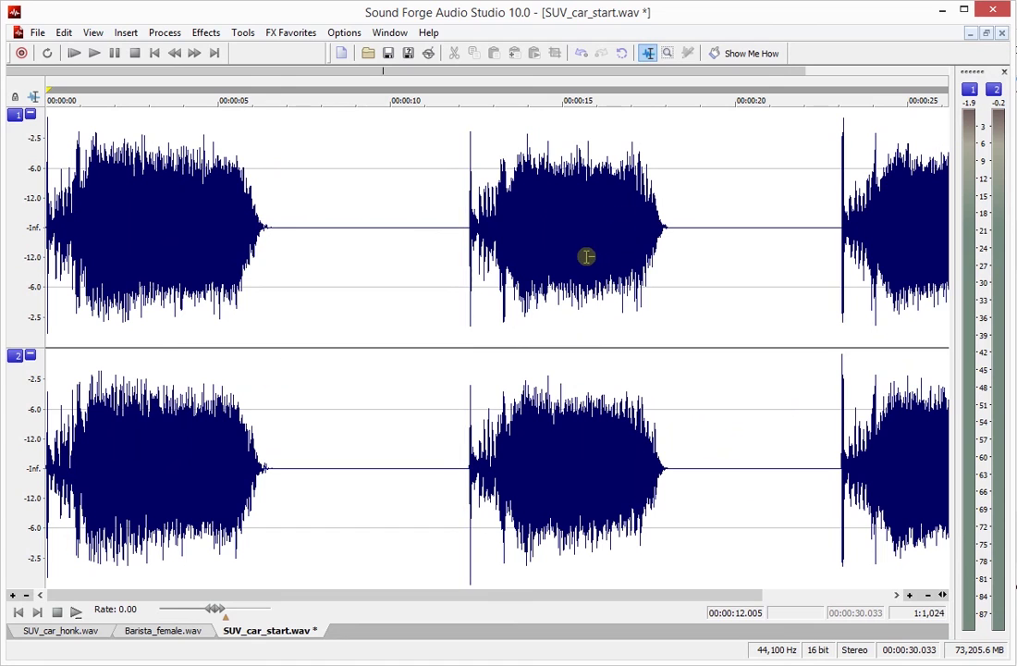
{"action": "scroll", "coordinate": [572, 386], "scroll_direction": "up", "scroll_amount": 4}
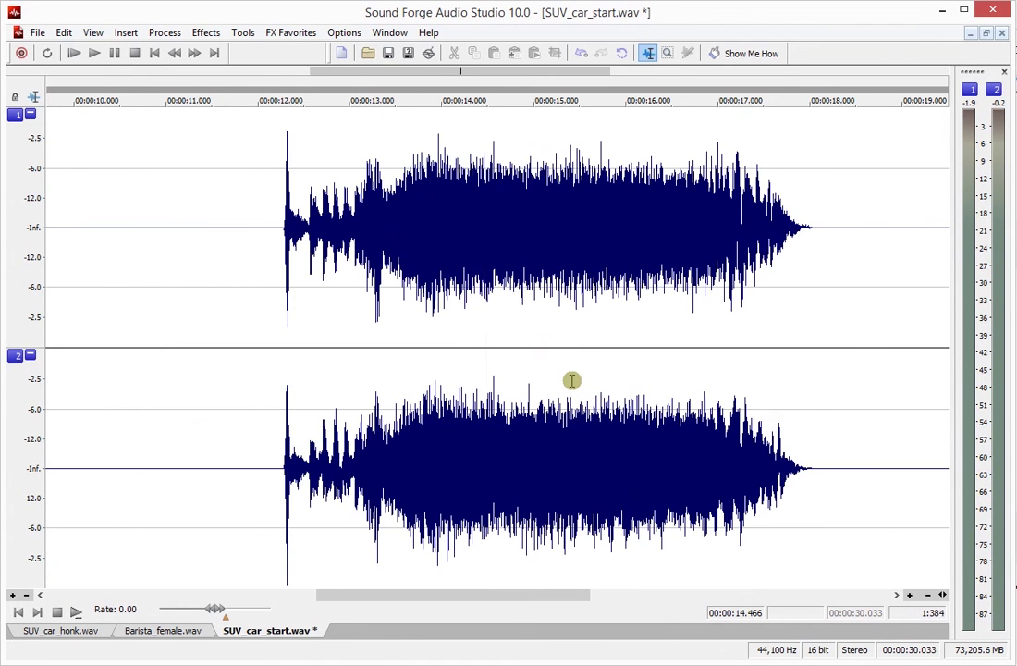
{"action": "left_click", "coordinate": [573, 380]}
{"action": "left_click", "coordinate": [548, 339]}
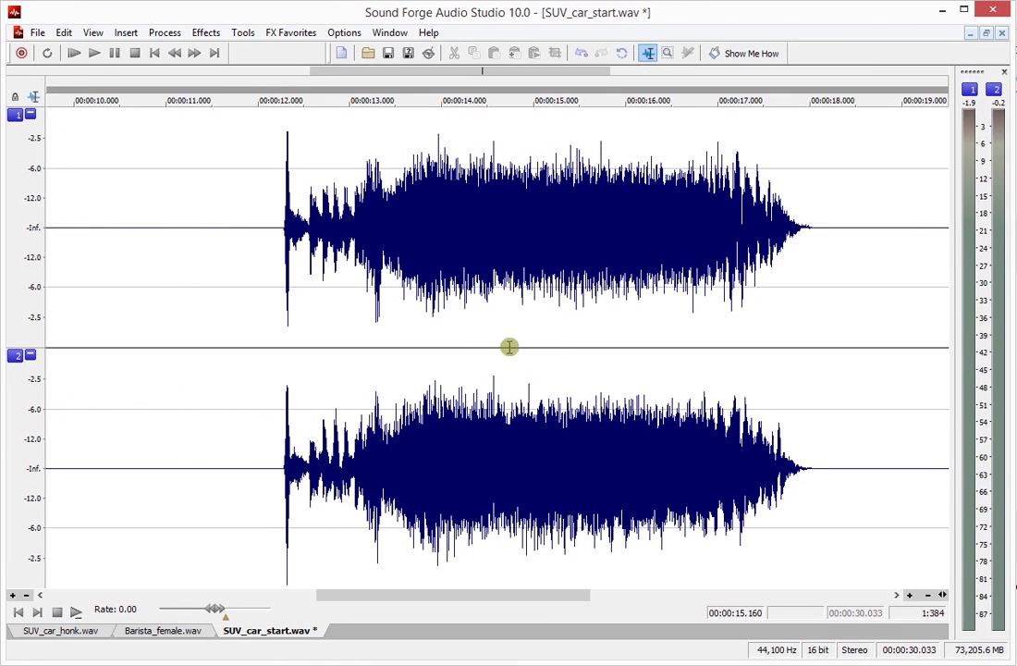
{"action": "scroll", "coordinate": [805, 346], "scroll_direction": "up", "scroll_amount": 6}
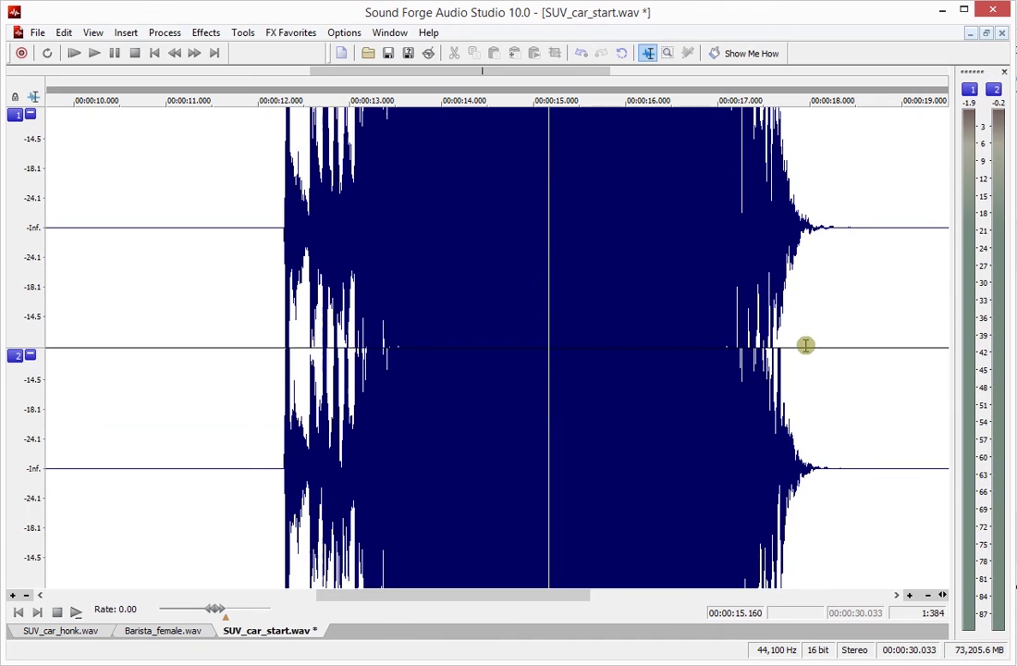
{"action": "left_click_drag", "start_coordinate": [857, 330], "coordinate": [277, 382]}
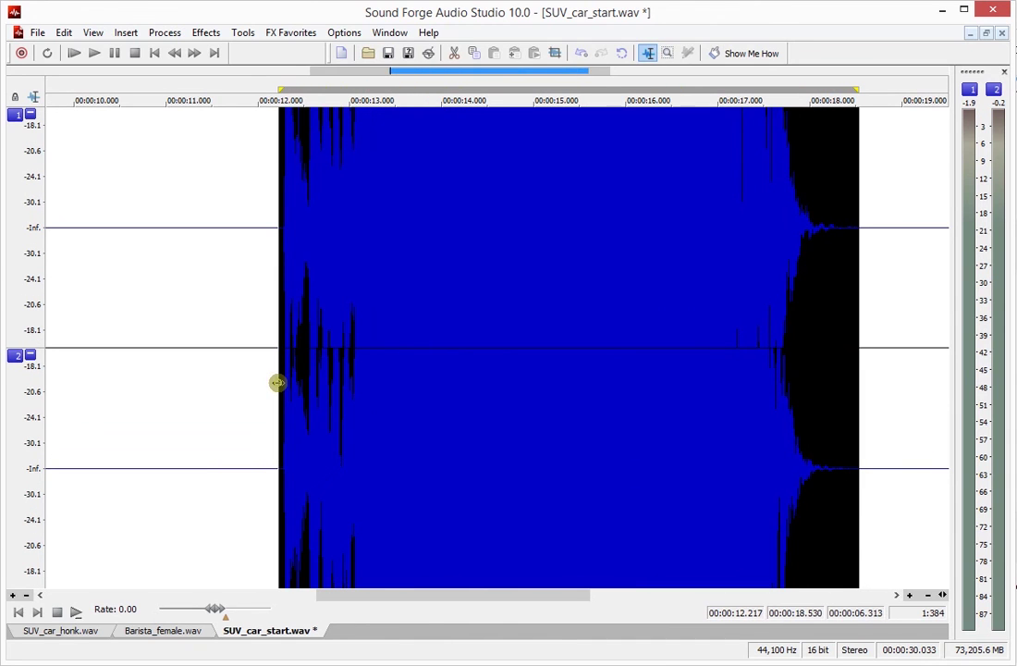
{"action": "left_click", "coordinate": [62, 35]}
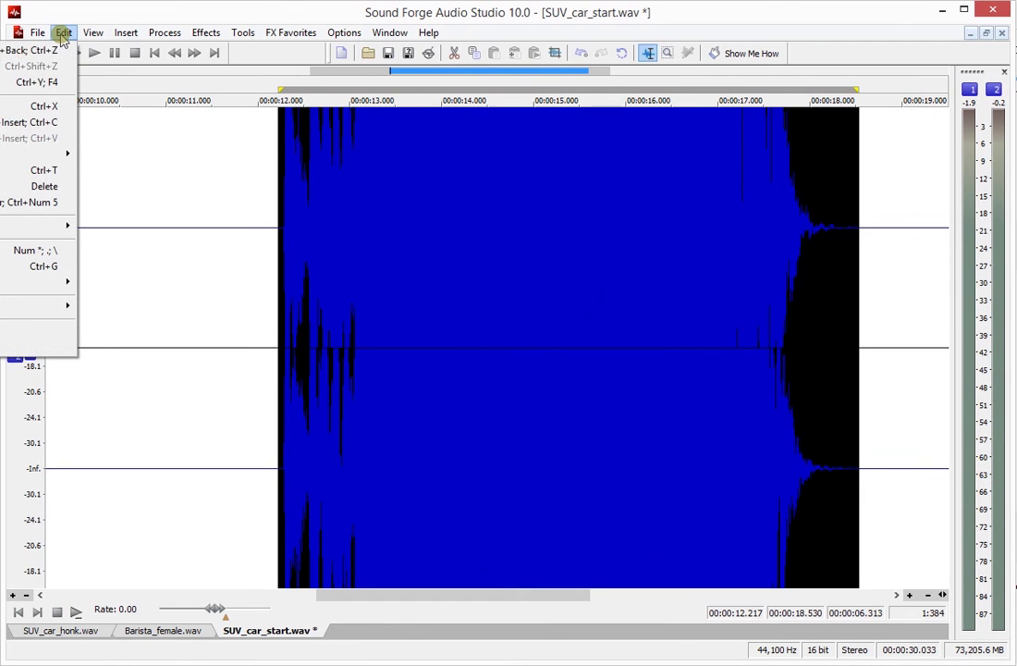
{"action": "left_click", "coordinate": [21, 123]}
{"action": "left_click", "coordinate": [62, 35]}
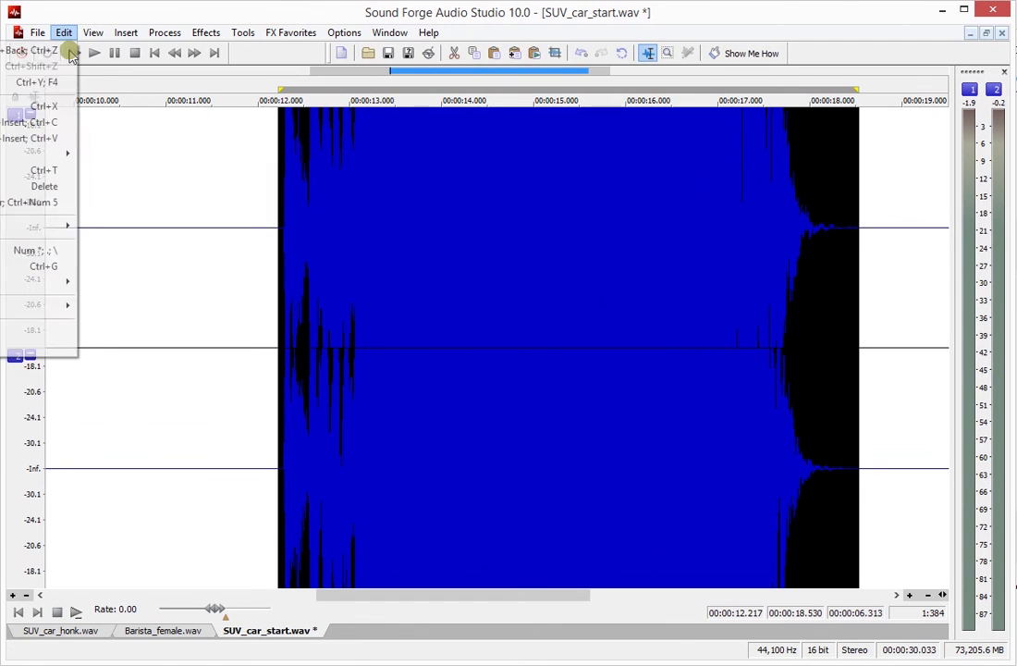
{"action": "mouse_move", "coordinate": [55, 153]}
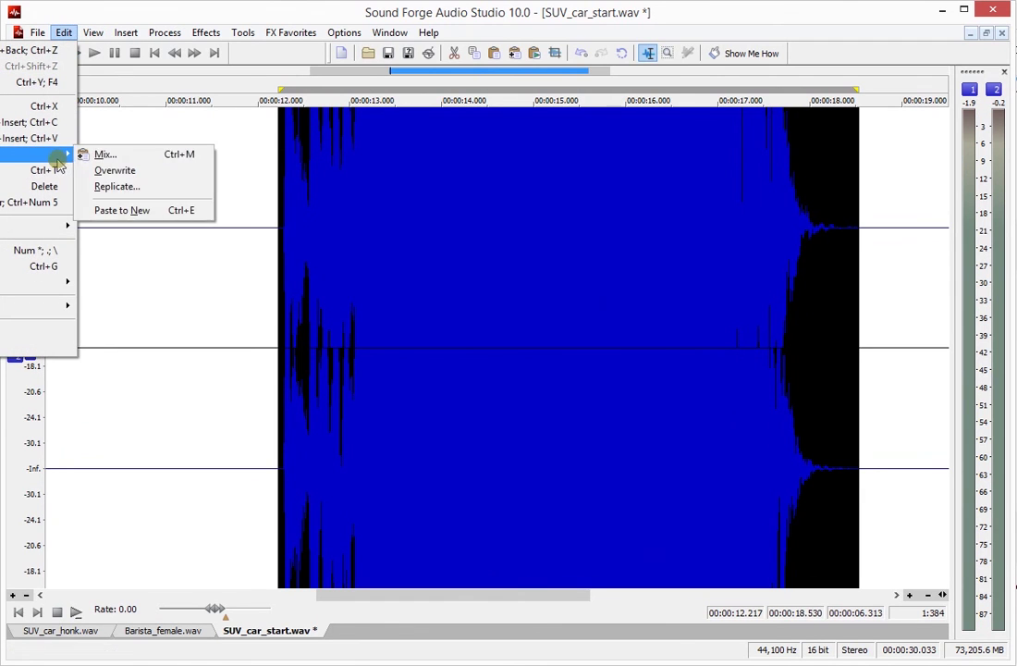
{"action": "left_click", "coordinate": [139, 210]}
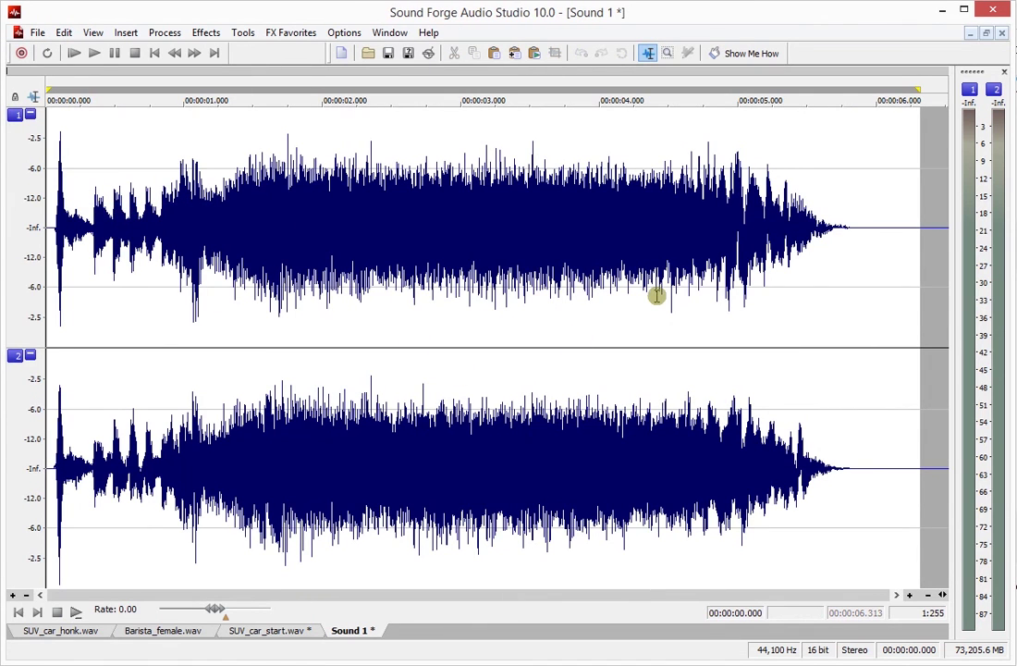